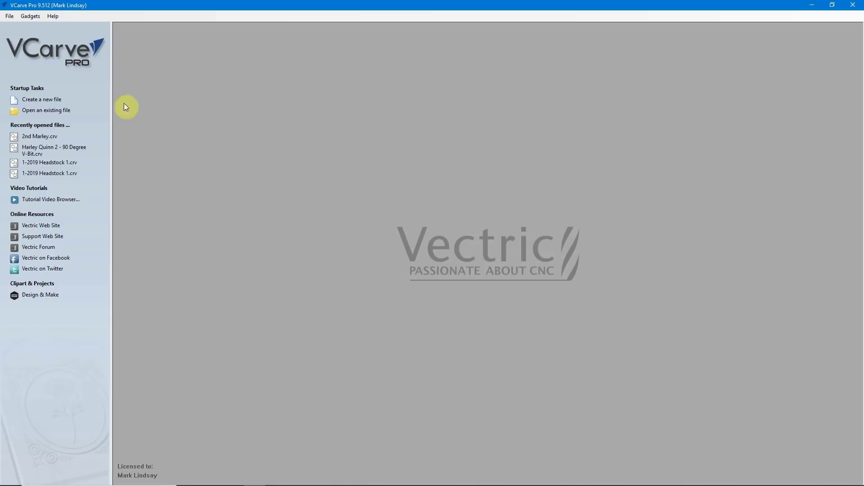
# Step: Create a new file with a job size 16 inches wide, 11.25 inches high and 0.75 inches thick
pyautogui.click(45, 102)
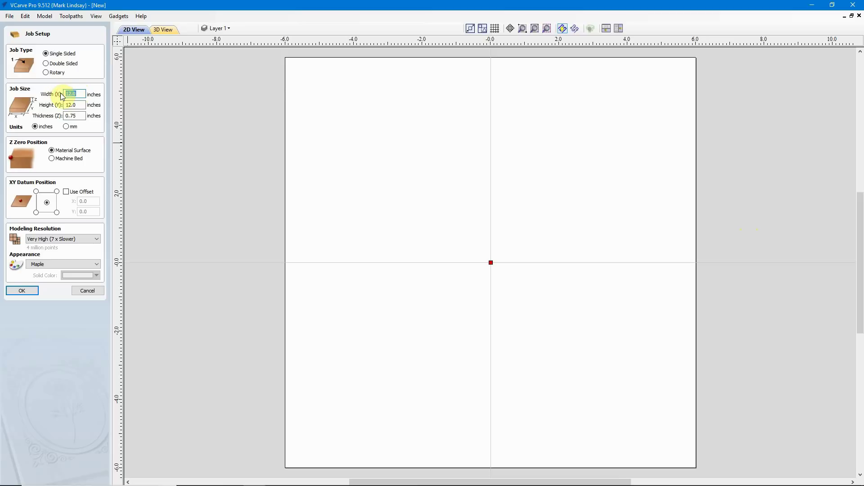
pyautogui.write('16')
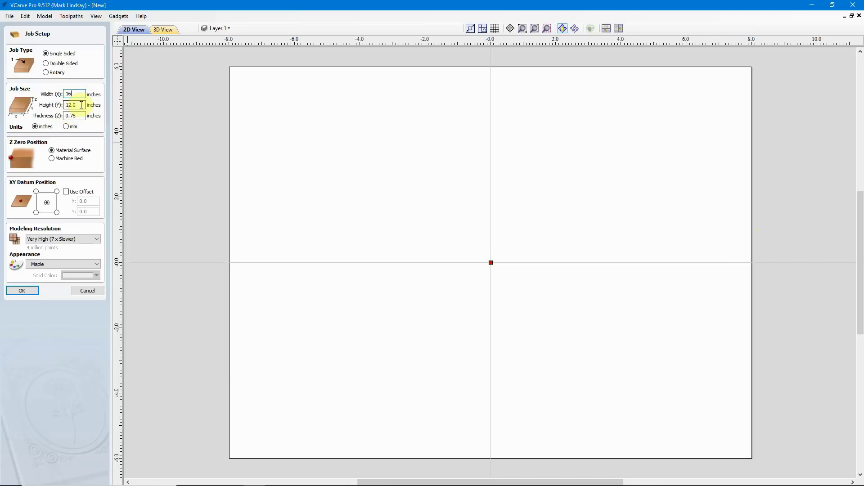
pyautogui.moveTo(81, 105); pyautogui.dragTo(63, 104)
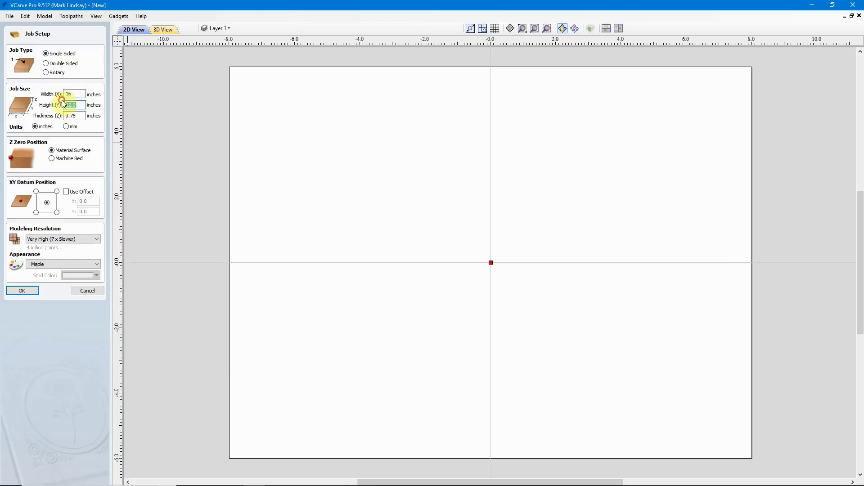
pyautogui.write('11.25')
pyautogui.moveTo(65, 116); pyautogui.dragTo(79, 117)
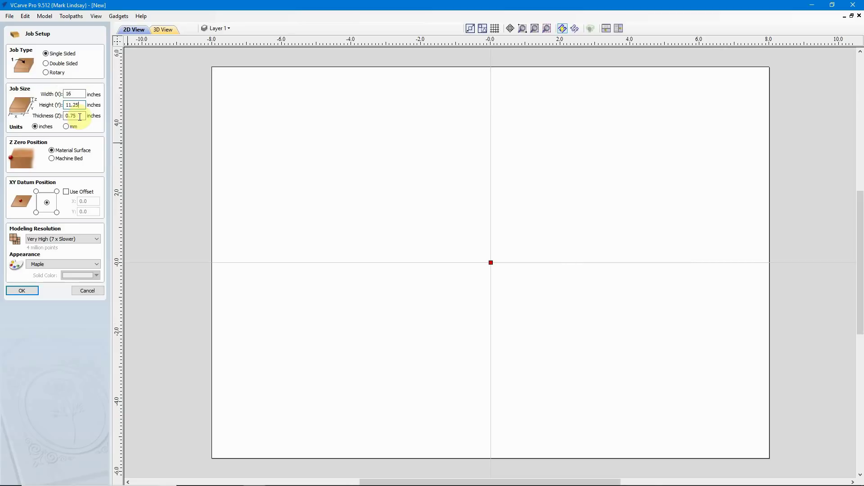
pyautogui.write('0.75')
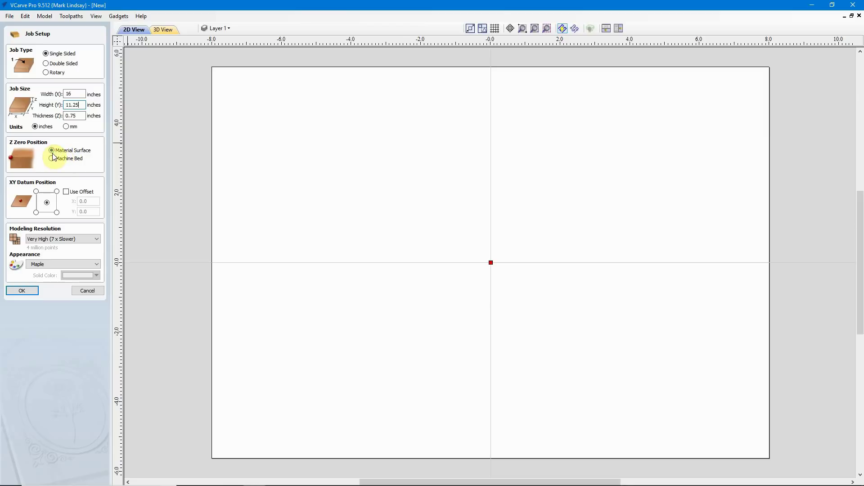
# Step: Set the modeling resolution to Standard (fastest) and the material appearance to Pine, and accept the job setup
pyautogui.click(99, 241)
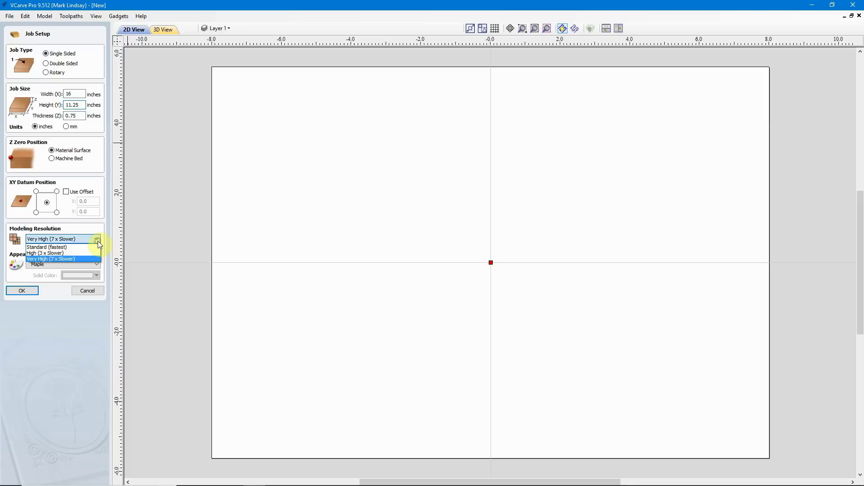
pyautogui.click(66, 247)
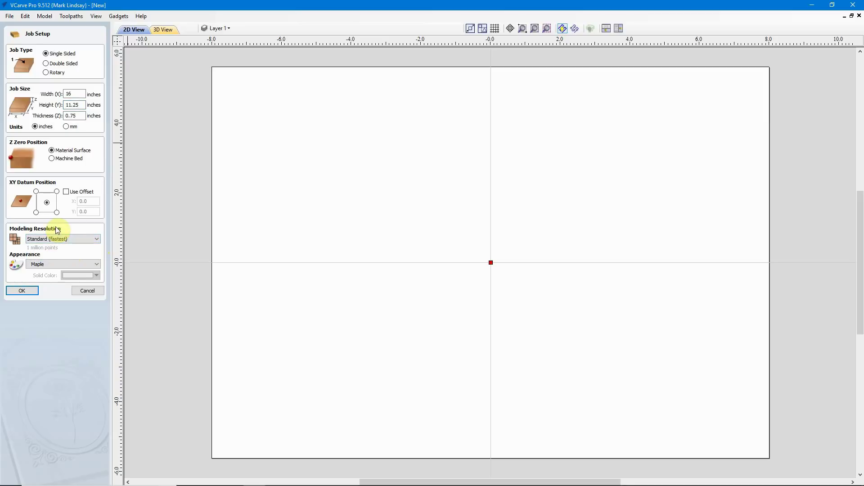
pyautogui.click(97, 264)
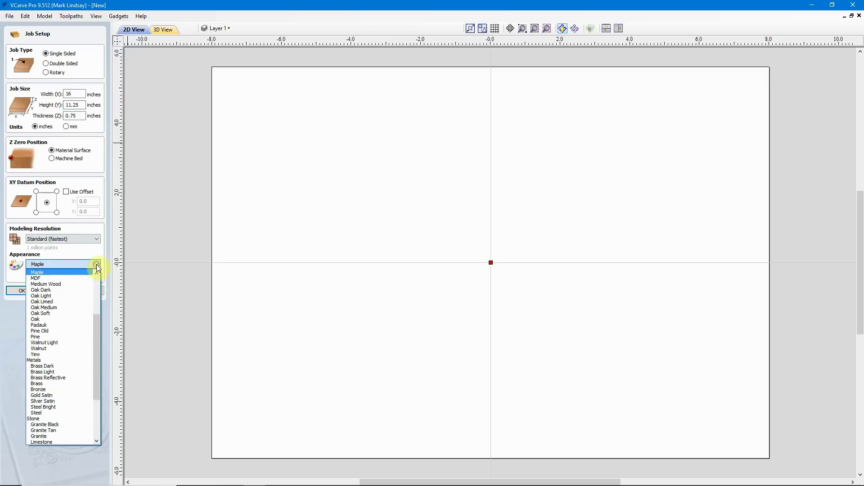
pyautogui.click(48, 337)
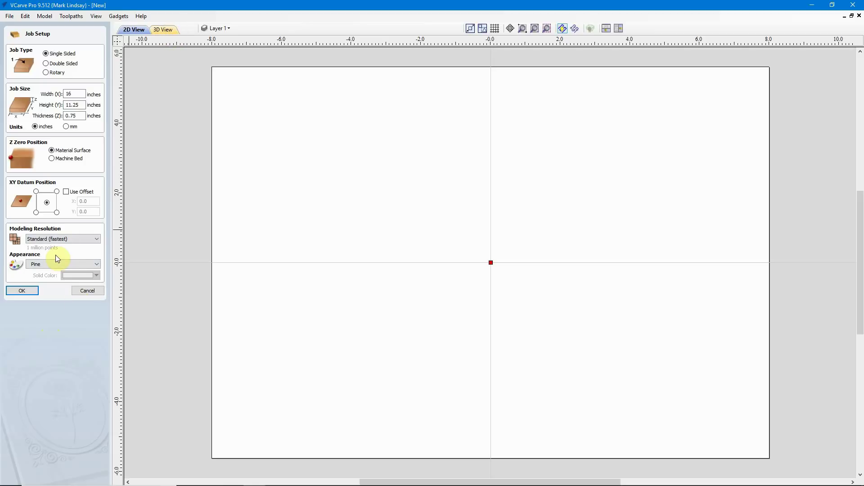
pyautogui.click(26, 292)
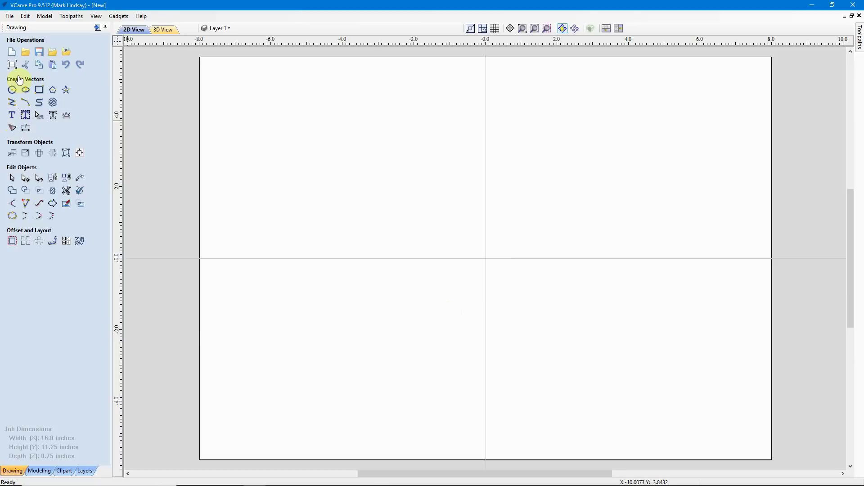
# Step: Start a new text object and choose the TrueType font Arial for it
pyautogui.click(12, 117)
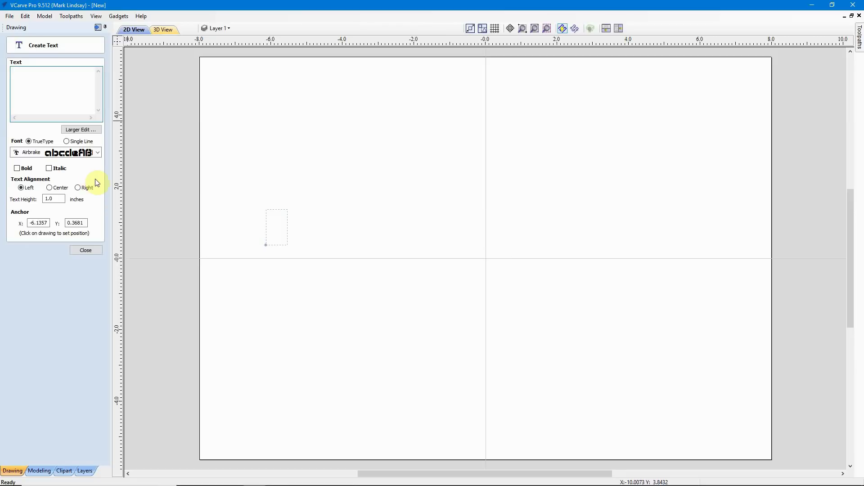
pyautogui.click(98, 153)
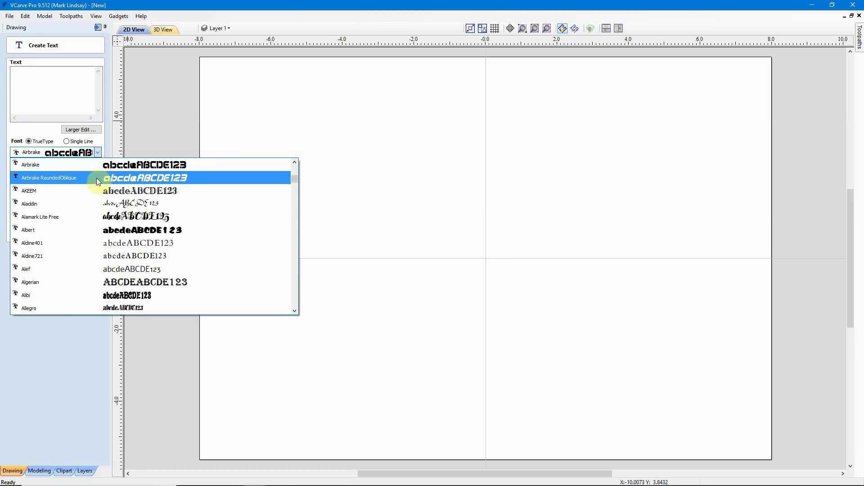
pyautogui.scroll(-8, 85, 204)
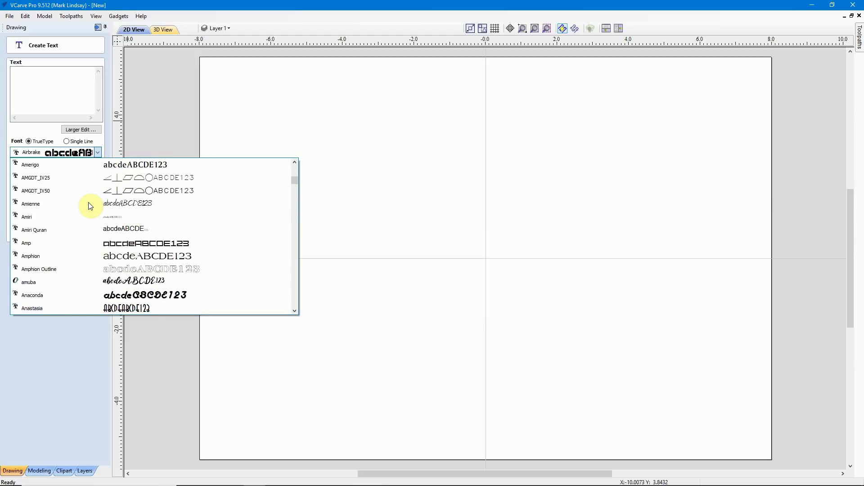
pyautogui.scroll(-4, 90, 206)
pyautogui.scroll(-6, 91, 205)
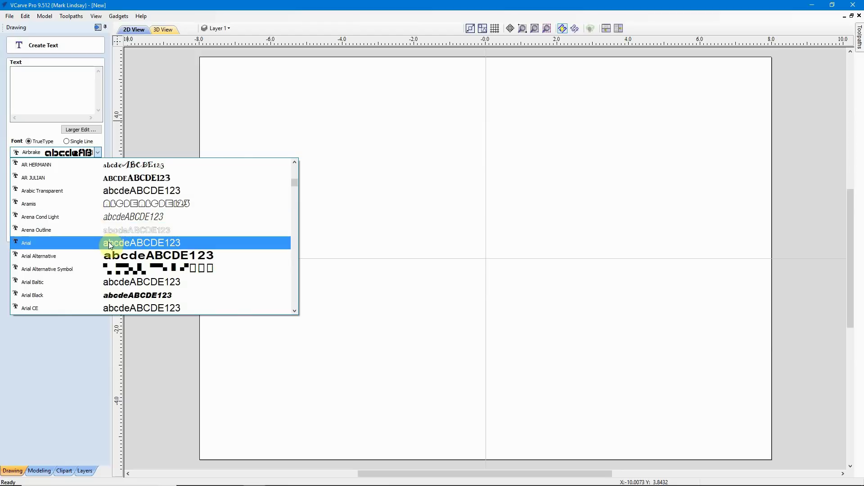
pyautogui.click(156, 242)
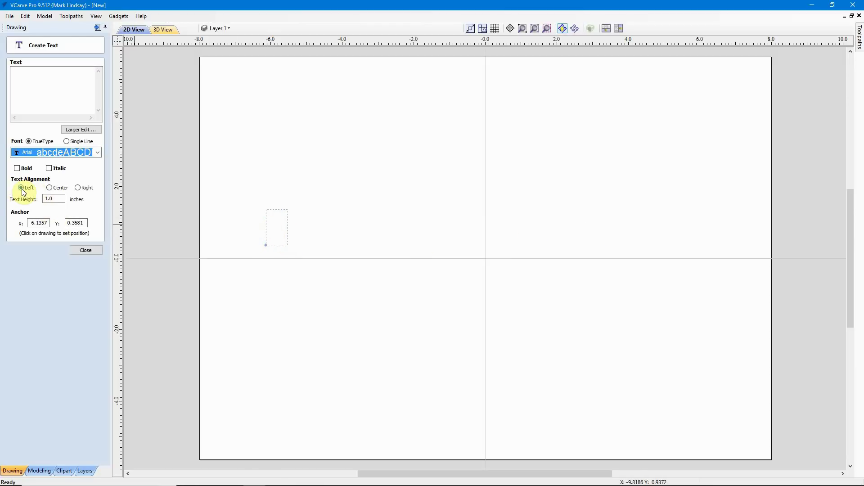
# Step: Set the text alignment to Center and its anchor to X 0, Y 0
pyautogui.click(50, 188)
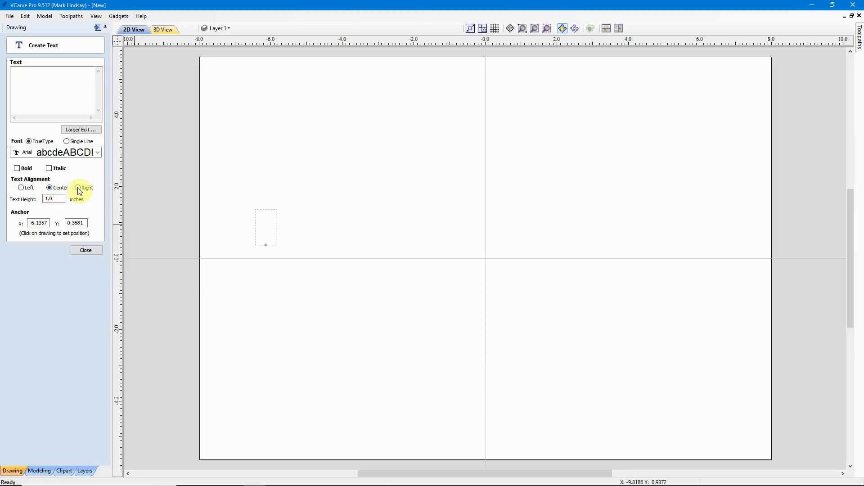
pyautogui.click(78, 189)
pyautogui.click(50, 188)
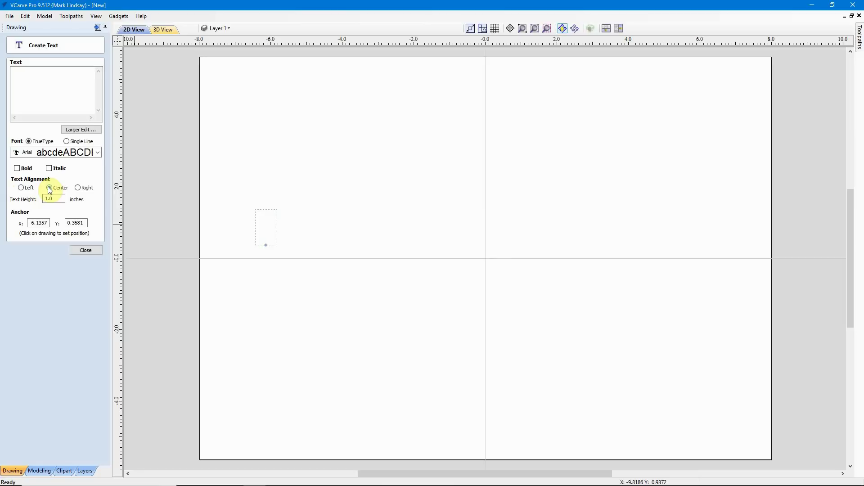
pyautogui.click(30, 223)
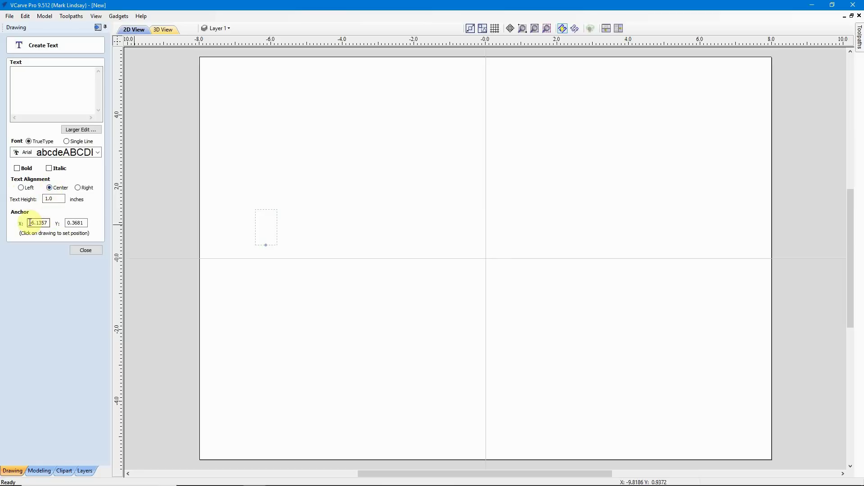
pyautogui.moveTo(30, 223); pyautogui.dragTo(52, 223)
pyautogui.write('0')
pyautogui.moveTo(70, 222); pyautogui.dragTo(91, 230)
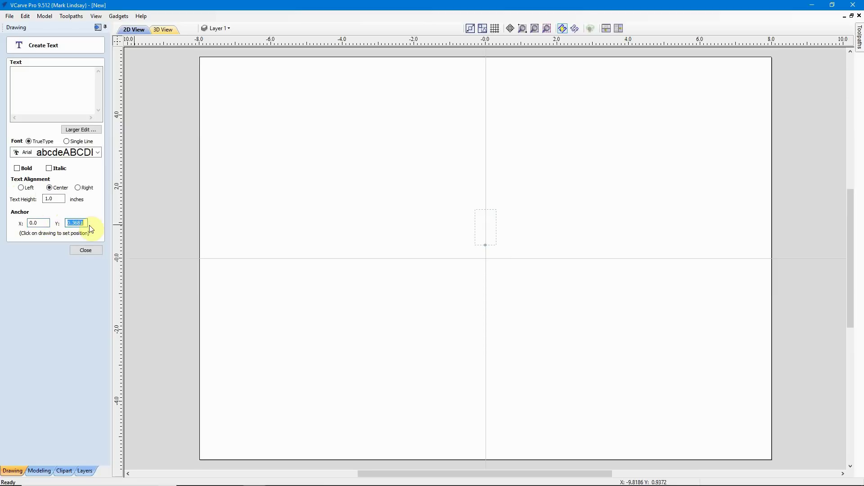
pyautogui.write('0')
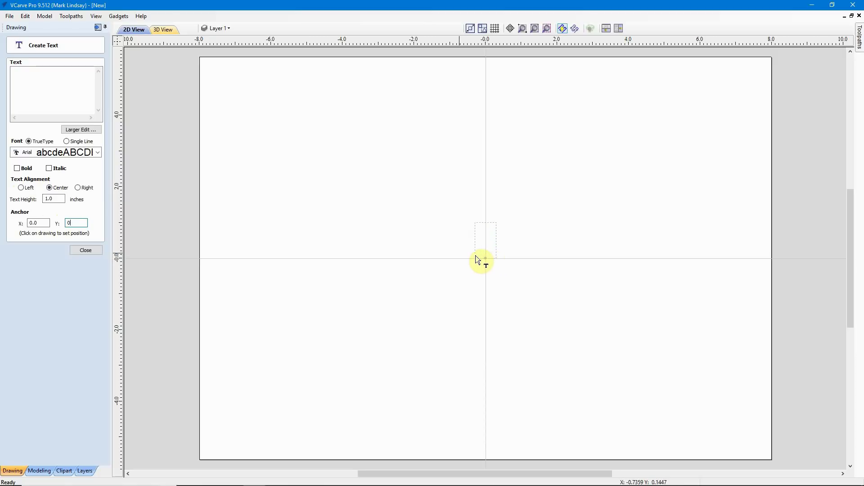
# Step: Enter MAKE IT SO as the text and finish creating it
pyautogui.click(36, 75)
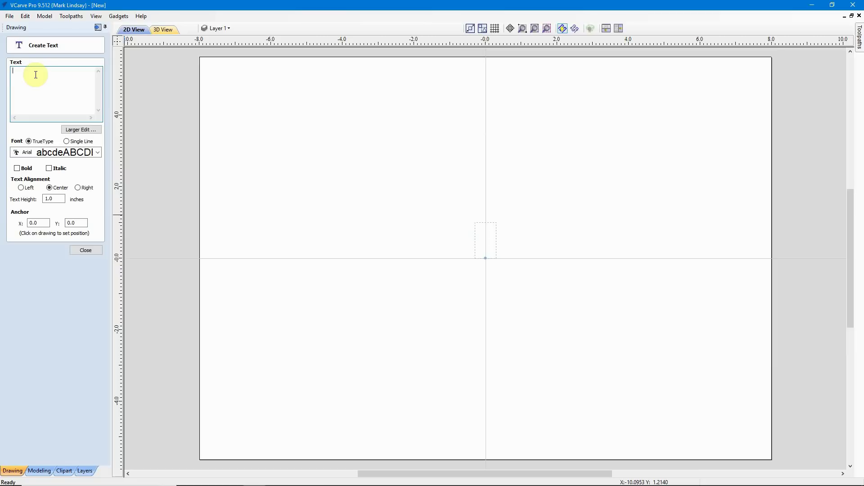
pyautogui.write('MAKE I')
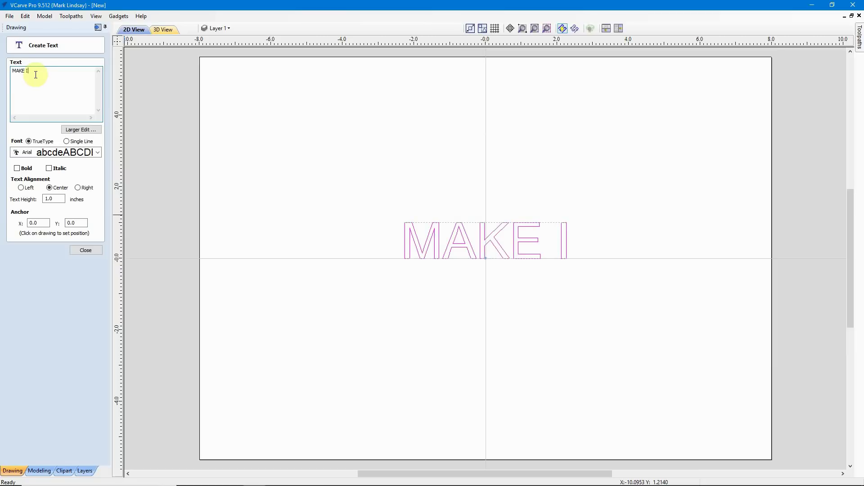
pyautogui.write('T SO')
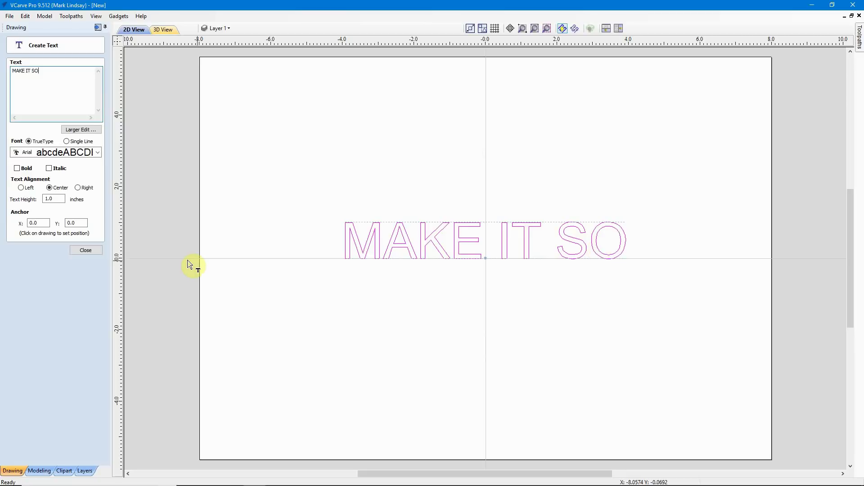
pyautogui.press('Escape')
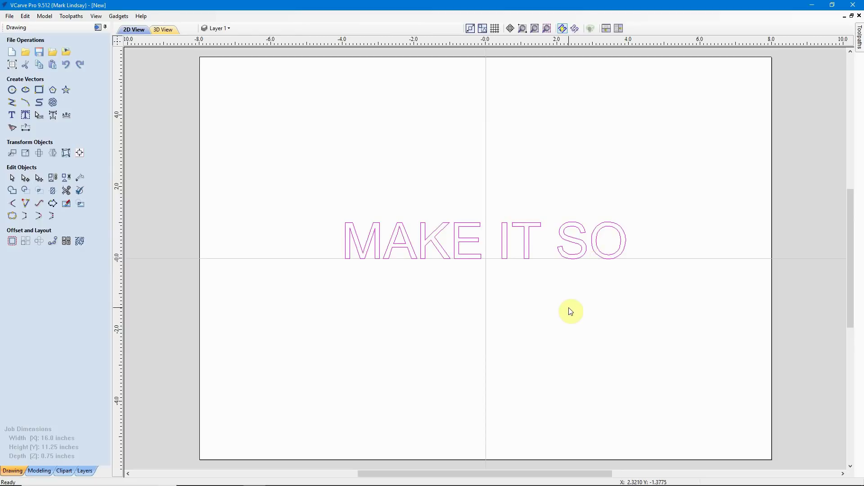
# Step: Rotate the text in 45° increments, first counter-clockwise to vertical and back, and on clockwise until it reads downward
pyautogui.hotkey('ctrl', 'z')
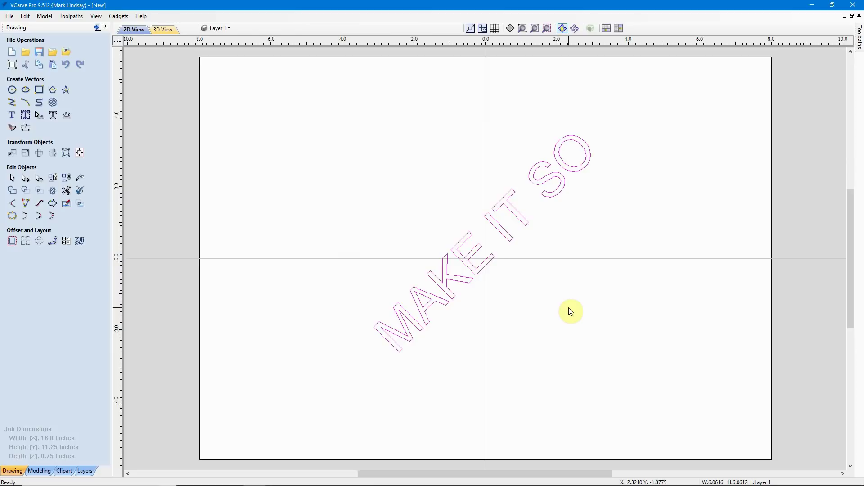
pyautogui.hotkey('ctrl', 'z')
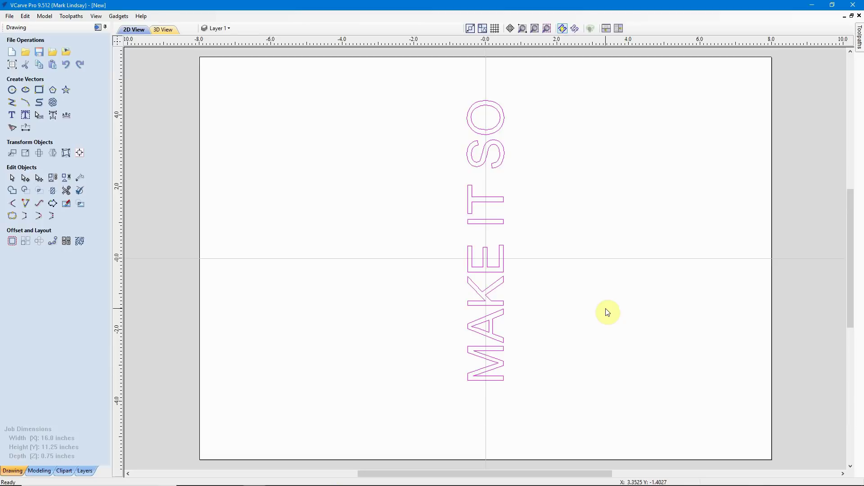
pyautogui.hotkey('ctrl', 'z')
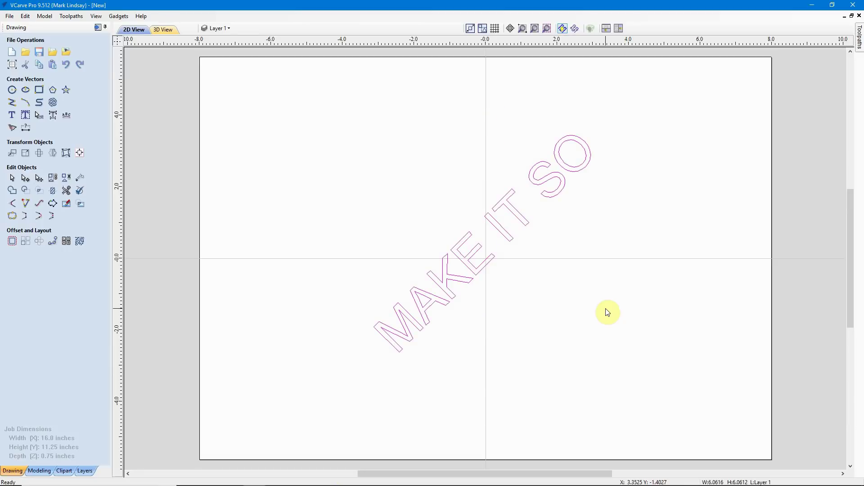
pyautogui.hotkey('ctrl', 'z')
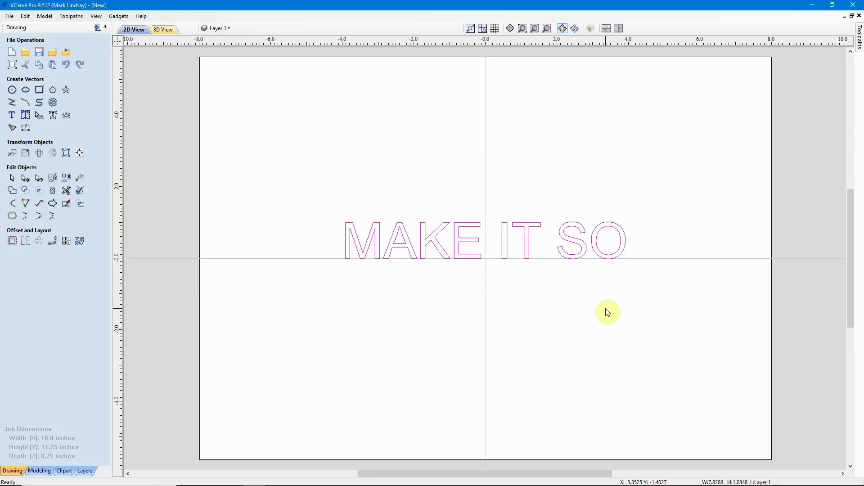
pyautogui.hotkey('ctrl', 'y')
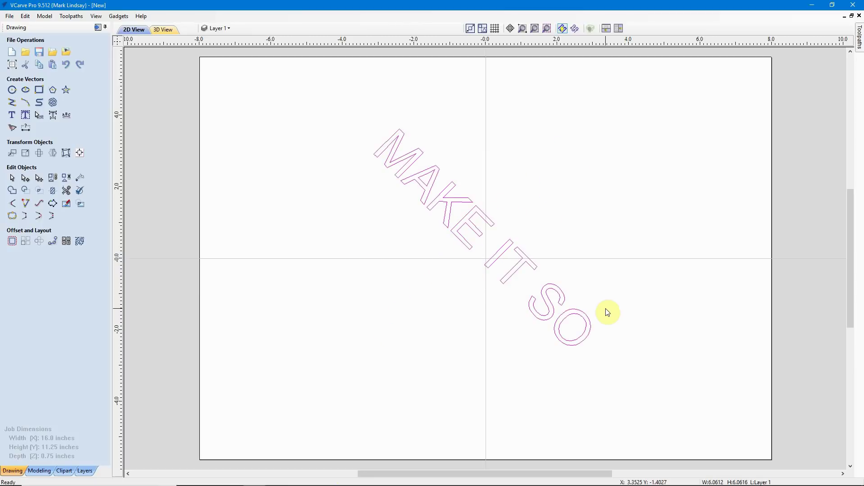
pyautogui.hotkey('ctrl', 'y')
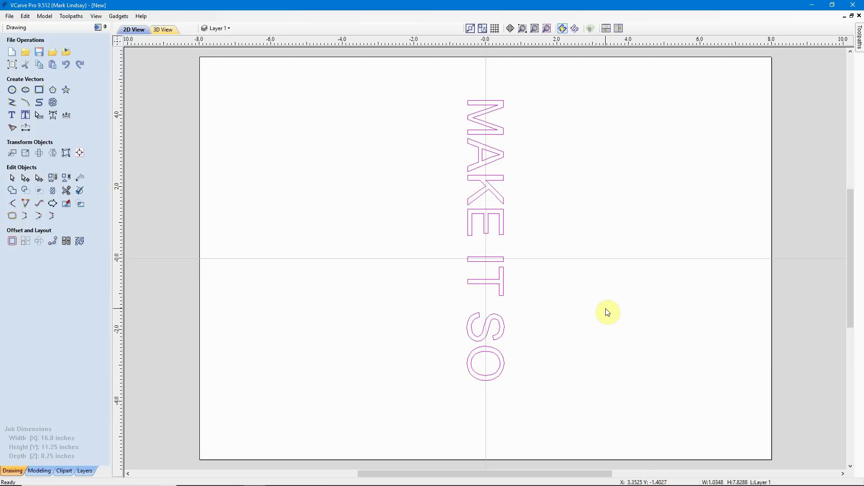
# Step: Rotate the selected MAKE IT SO text in repeated 45° increments until it is upright and horizontal again
pyautogui.click(497, 149)
pyautogui.hotkey('ctrl', 'a')
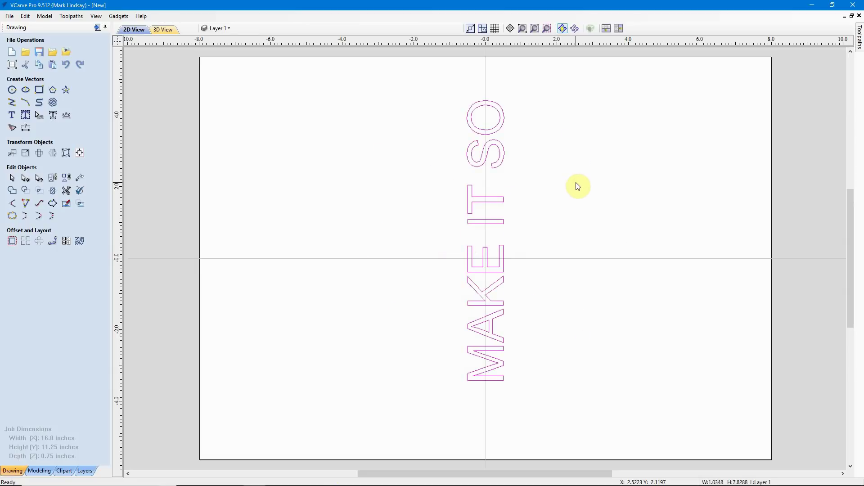
pyautogui.press('4')
pyautogui.press('4')
pyautogui.press('4')
pyautogui.press('4')
pyautogui.press('4')
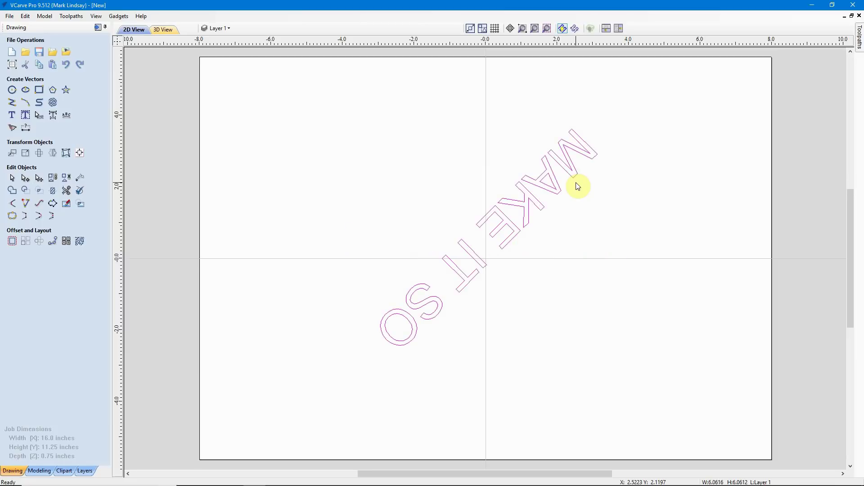
pyautogui.press('4')
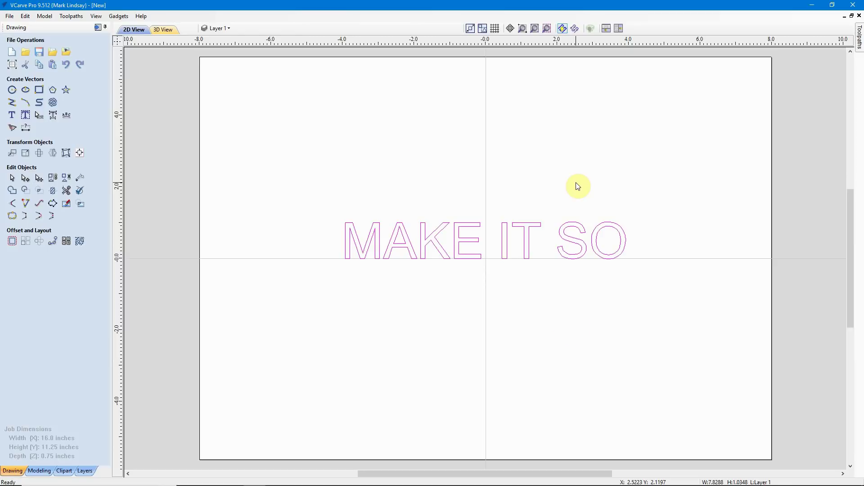
# Step: Rotate the text 90° clockwise to read downward, and turn it further until it stands vertical reading upward
pyautogui.press('9')
pyautogui.press('9')
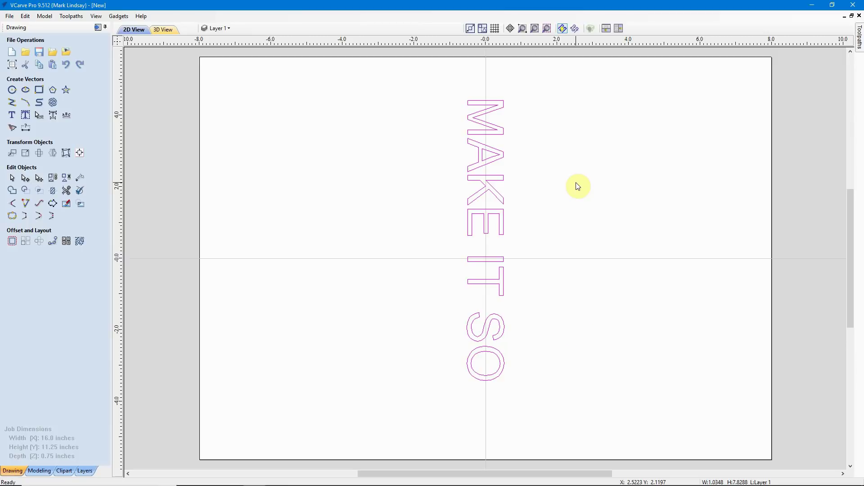
pyautogui.press('7')
pyautogui.press('7')
pyautogui.press('7')
pyautogui.press('7')
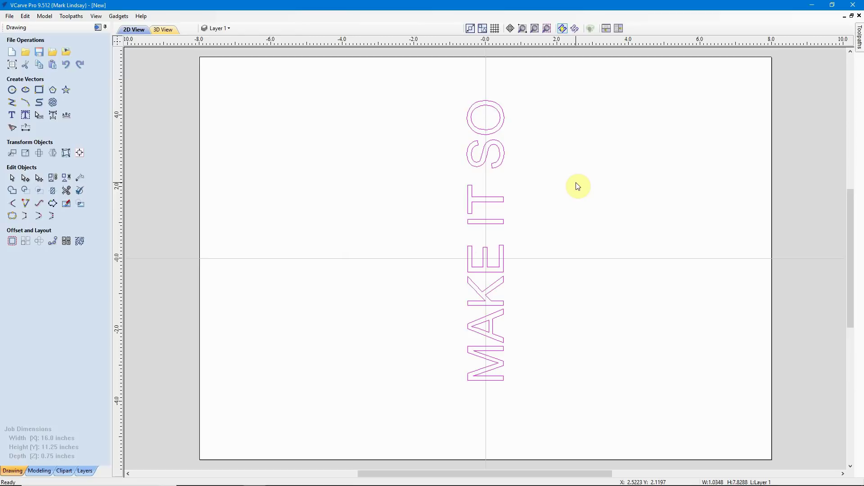
# Step: Rotate the text 90° clockwise to horizontal in 45° increments, and turn it freehand clockwise about its centre
pyautogui.press('9')
pyautogui.press('9')
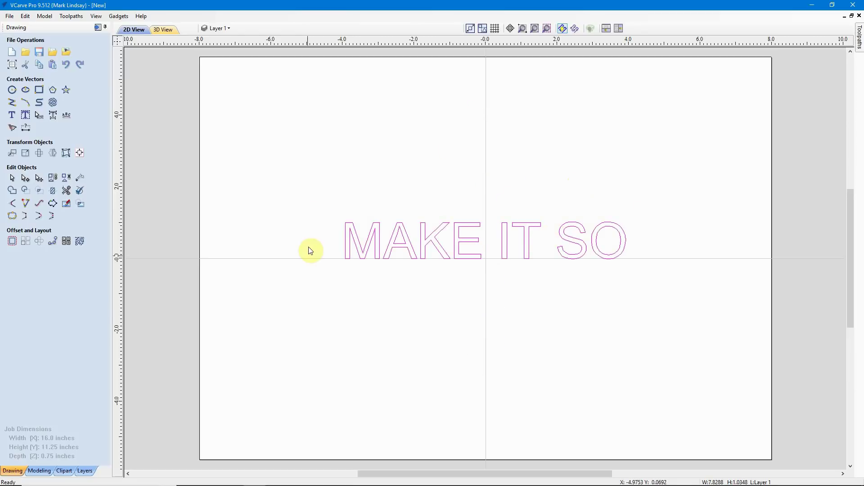
pyautogui.click(606, 259)
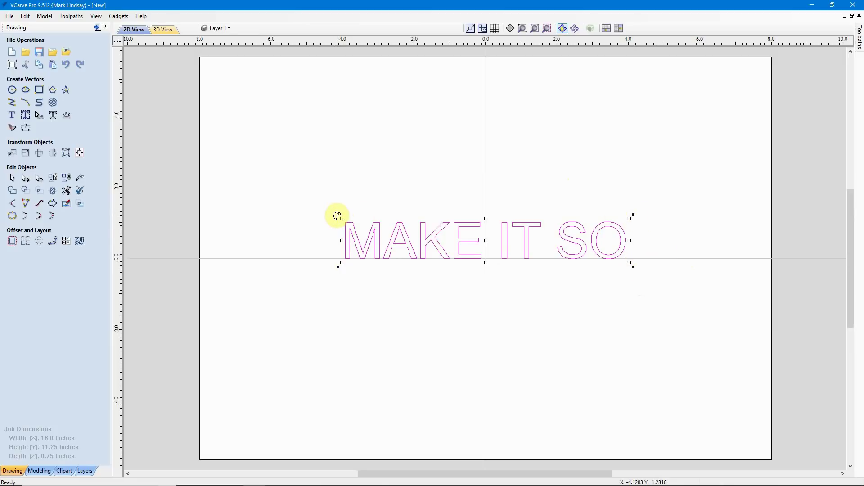
pyautogui.click(633, 267)
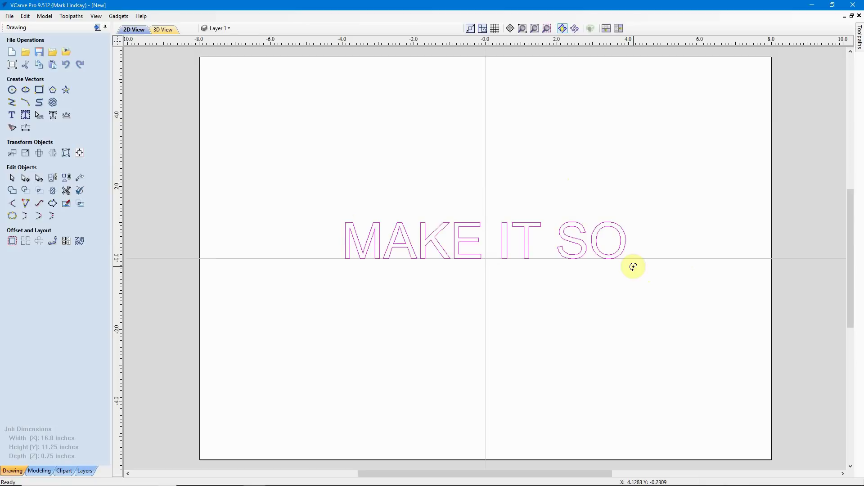
pyautogui.moveTo(633, 267); pyautogui.dragTo(616, 336)
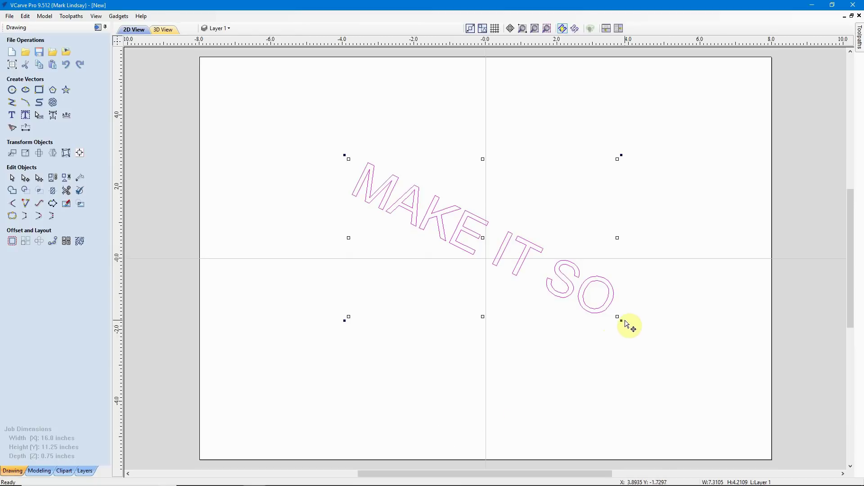
pyautogui.moveTo(622, 320); pyautogui.dragTo(473, 405)
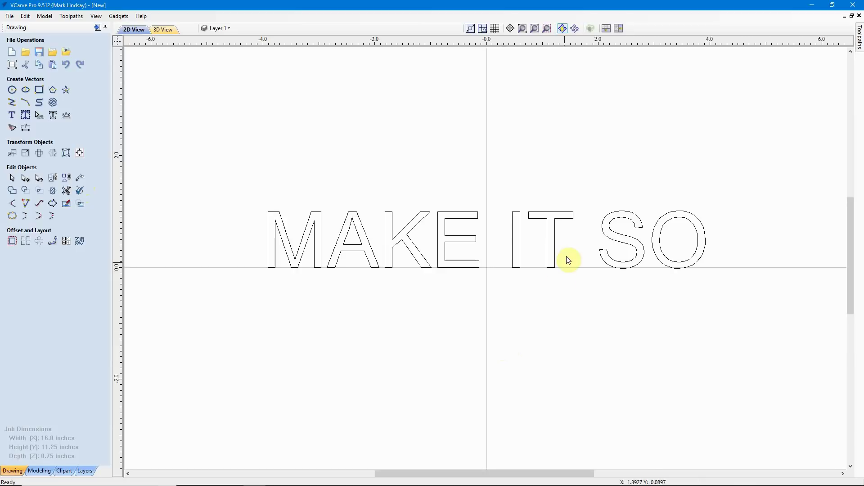
# Step: With the Rotate tool, set the pivot at the lower-left corner of the M and rotate the text to an angle of about 335.5°
pyautogui.moveTo(563, 271); pyautogui.dragTo(540, 298)
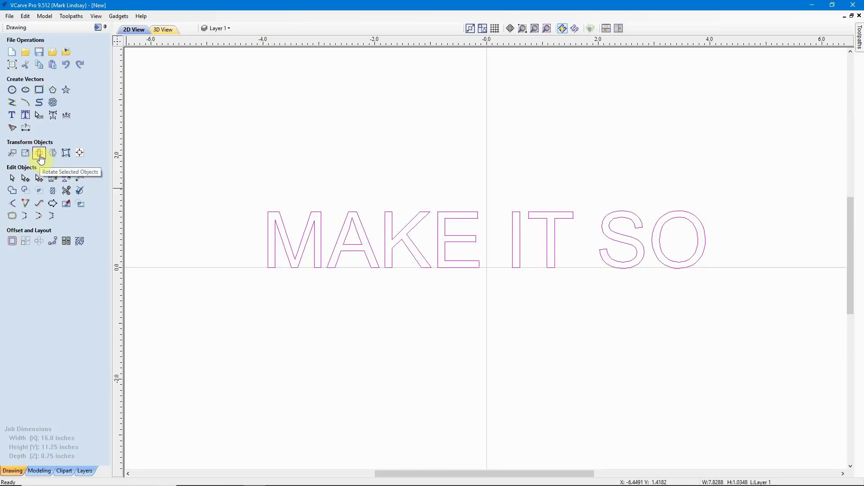
pyautogui.click(40, 155)
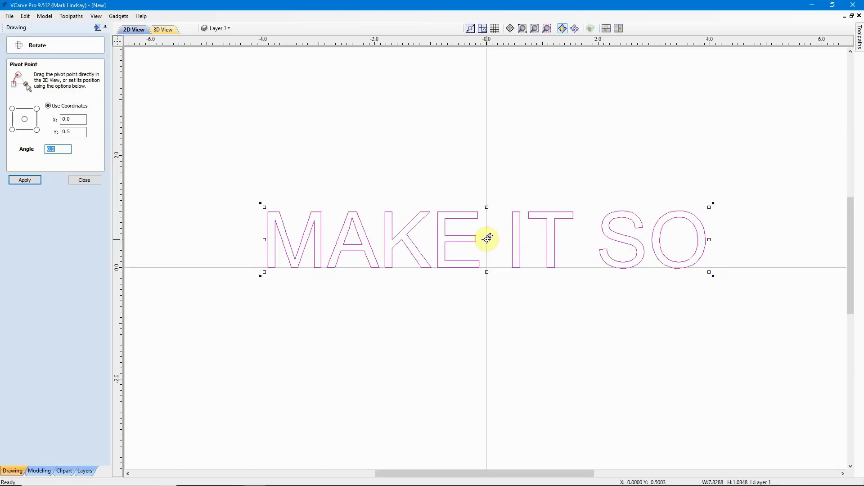
pyautogui.moveTo(488, 237); pyautogui.dragTo(266, 268)
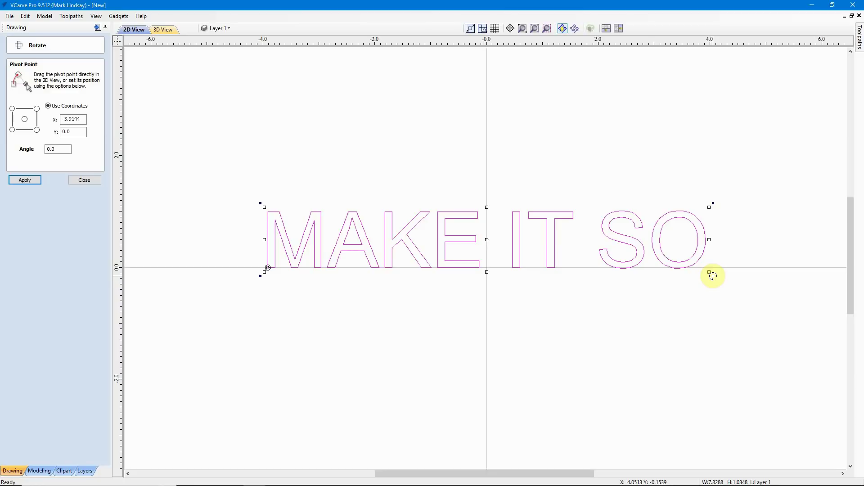
pyautogui.moveTo(713, 276); pyautogui.dragTo(639, 446)
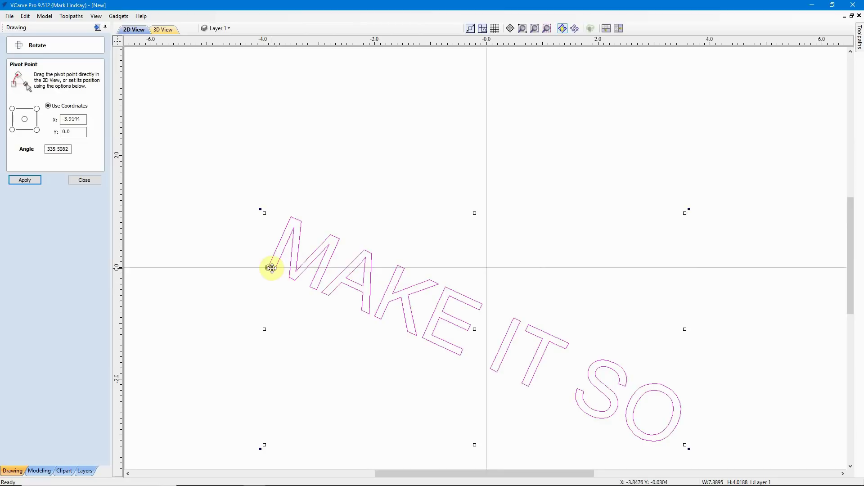
# Step: Move the rotation pivot to the peak of the first A and rotate the text counter-clockwise about it
pyautogui.scroll(-2, 521, 225)
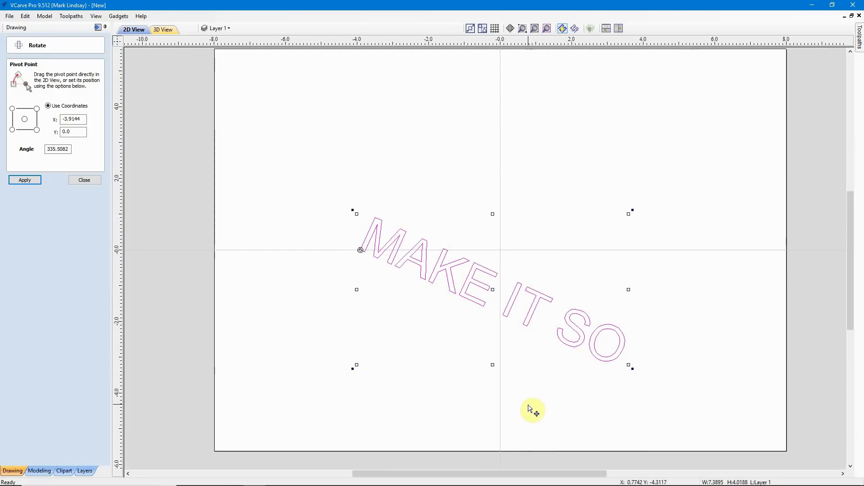
pyautogui.scroll(1, 530, 409)
pyautogui.click(536, 409)
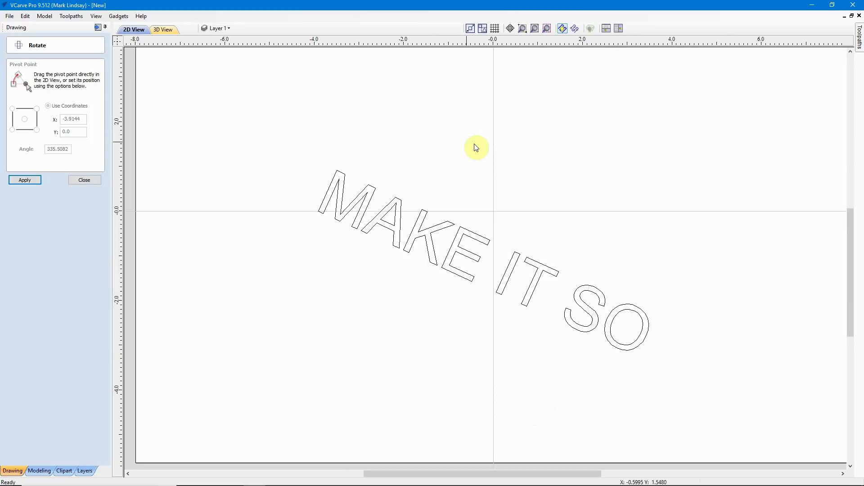
pyautogui.click(531, 308)
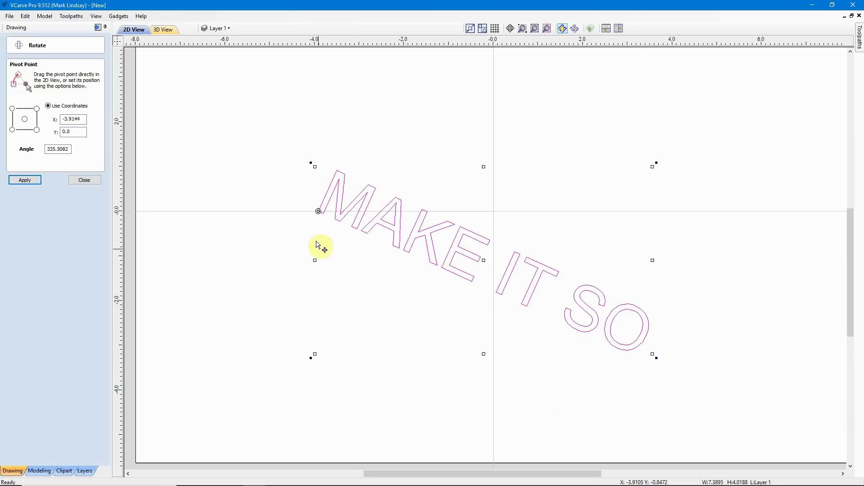
pyautogui.moveTo(319, 210); pyautogui.dragTo(396, 198)
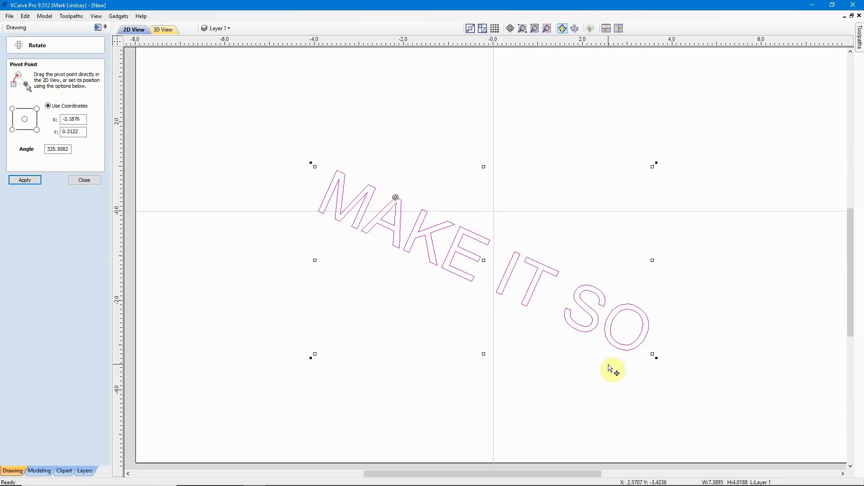
pyautogui.moveTo(656, 358); pyautogui.dragTo(678, 133)
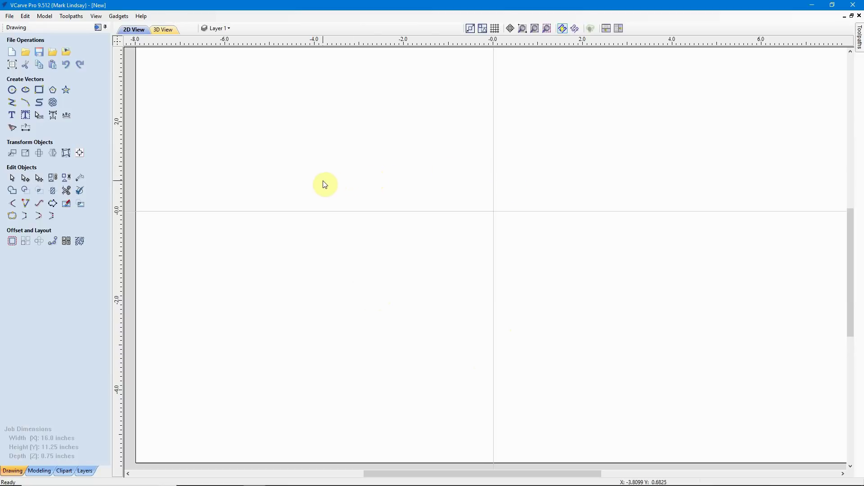
pyautogui.click(13, 116)
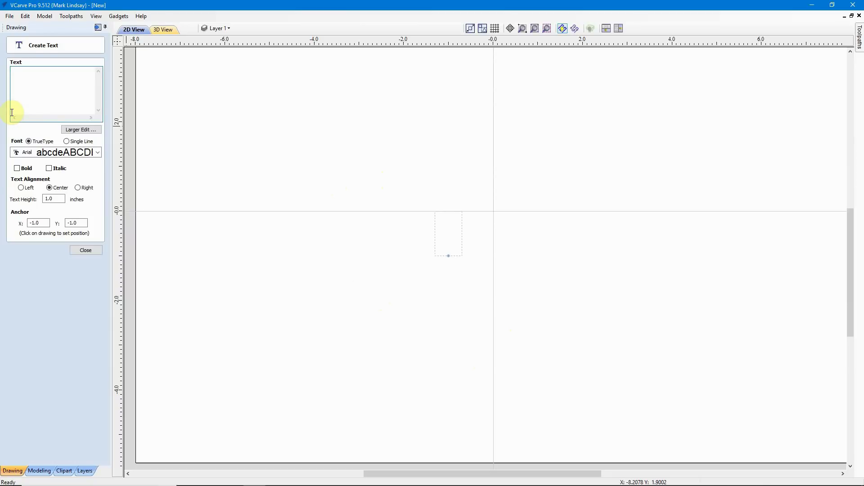
pyautogui.click(97, 153)
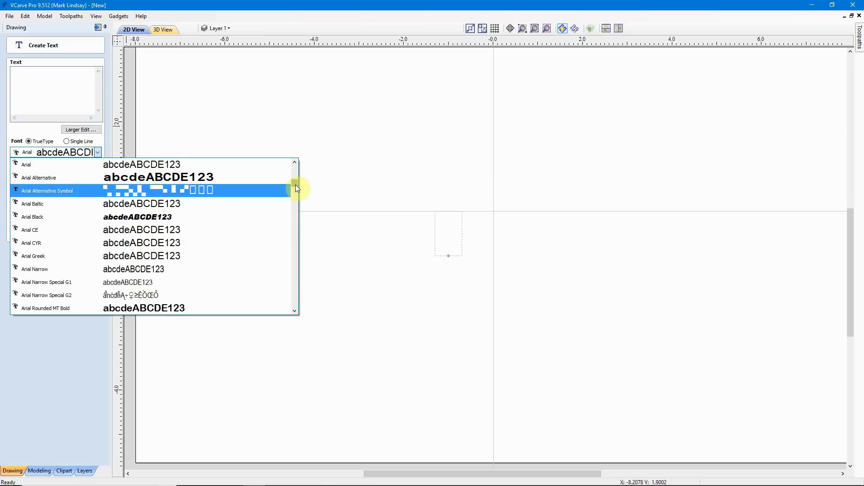
pyautogui.moveTo(295, 185); pyautogui.dragTo(296, 164)
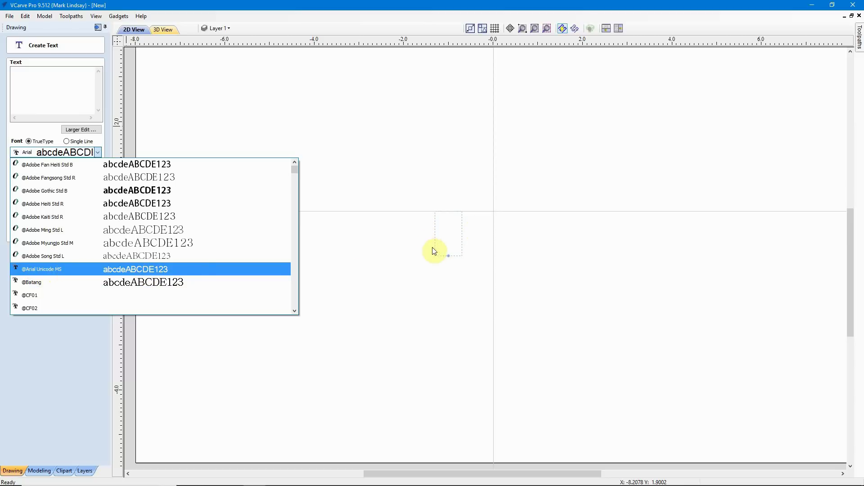
pyautogui.click(49, 269)
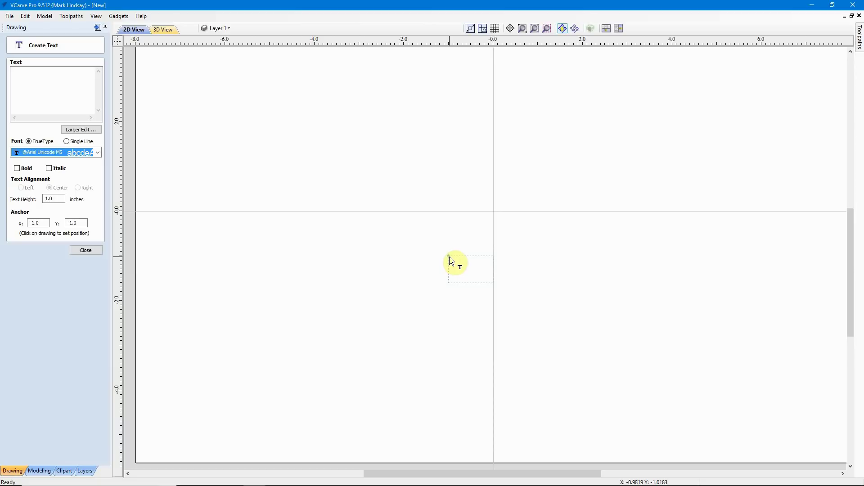
# Step: Anchor the text near the top of the job at about X -0.9, Y 3.18 and enter MAKE IT SO
pyautogui.click(454, 211)
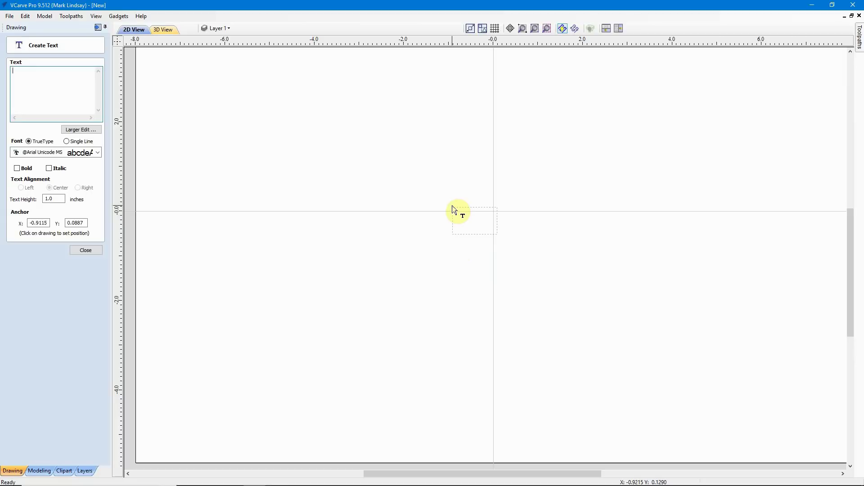
pyautogui.click(453, 69)
pyautogui.click(34, 73)
pyautogui.write('MAK')
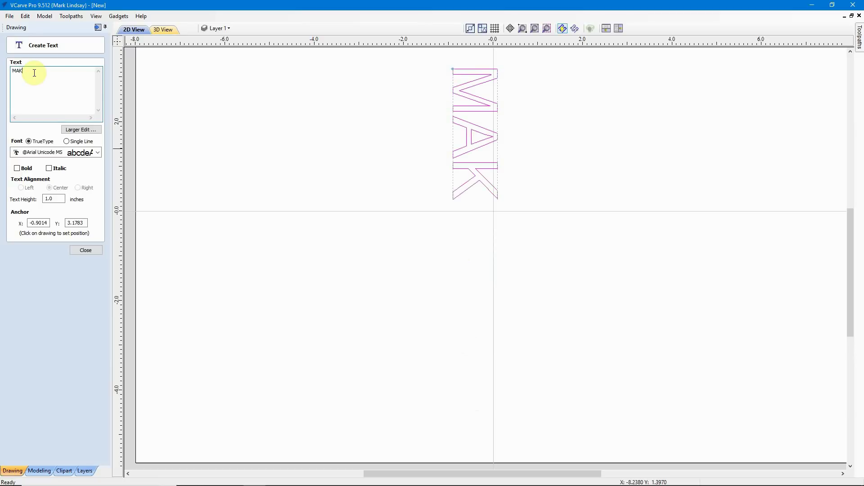
pyautogui.write('E IT SO')
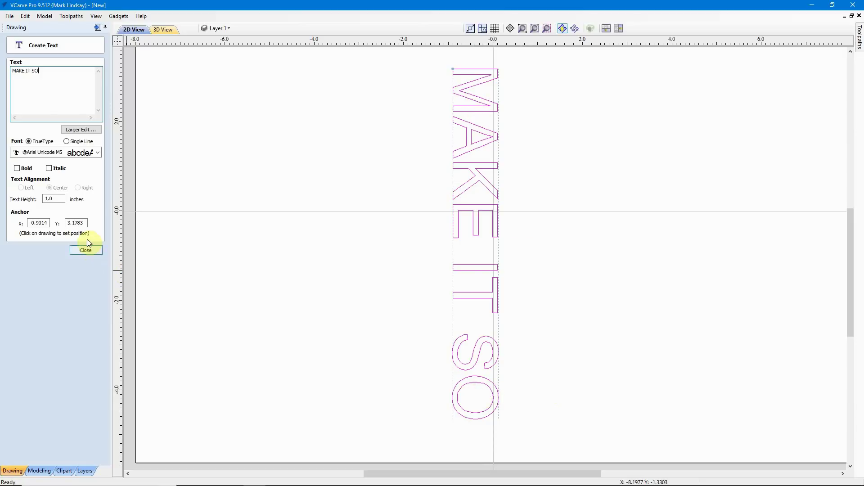
pyautogui.click(97, 152)
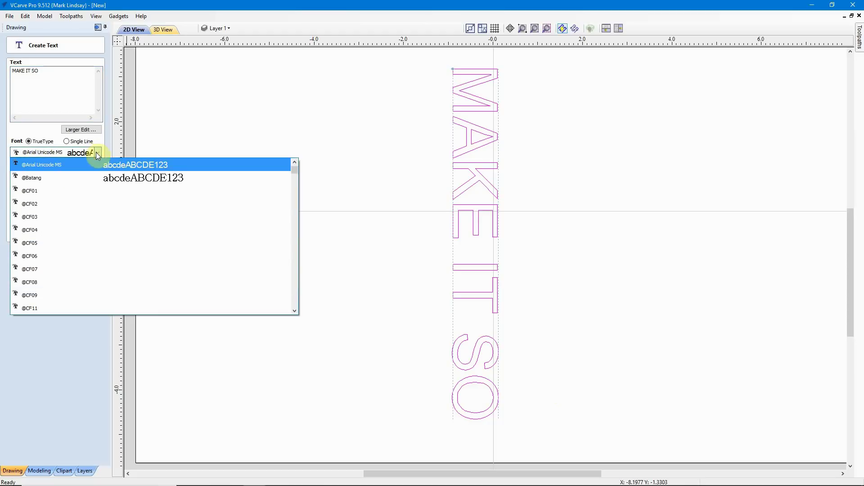
pyautogui.scroll(3, 44, 188)
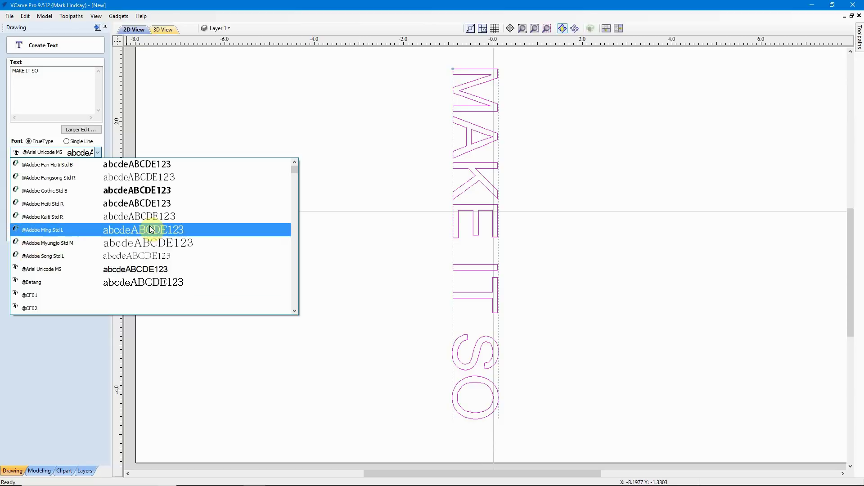
pyautogui.scroll(-3, 161, 230)
pyautogui.scroll(-15, 162, 232)
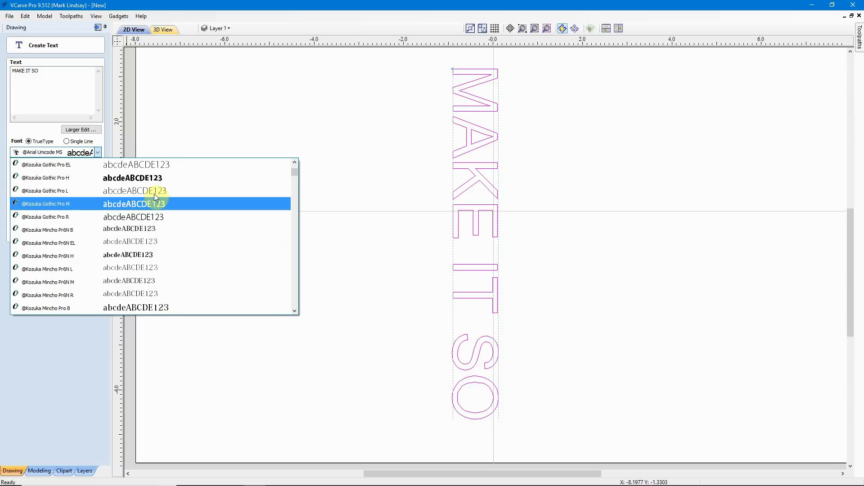
pyautogui.scroll(-4, 162, 253)
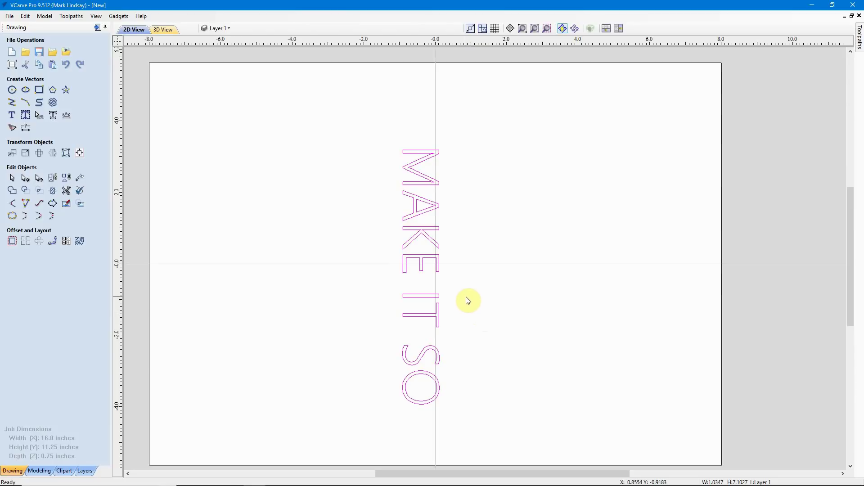
# Step: Delete the vertical text and start a new text object in the Arial Baltic font
pyautogui.press('Delete')
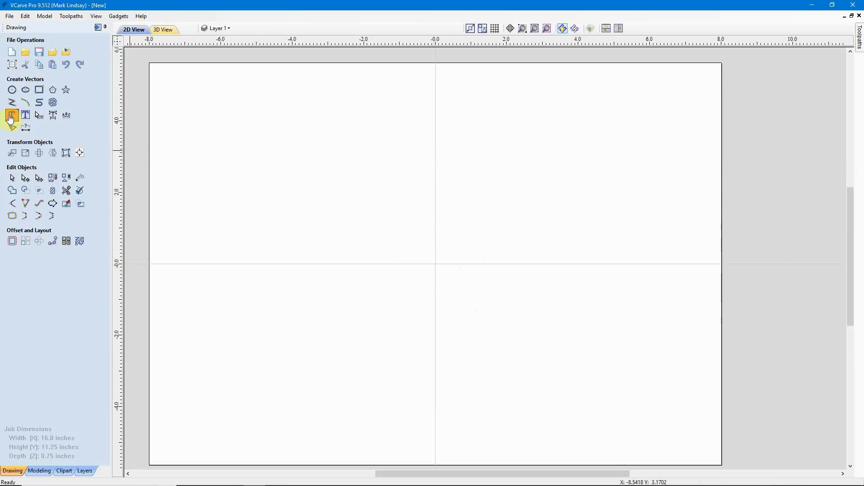
pyautogui.click(10, 116)
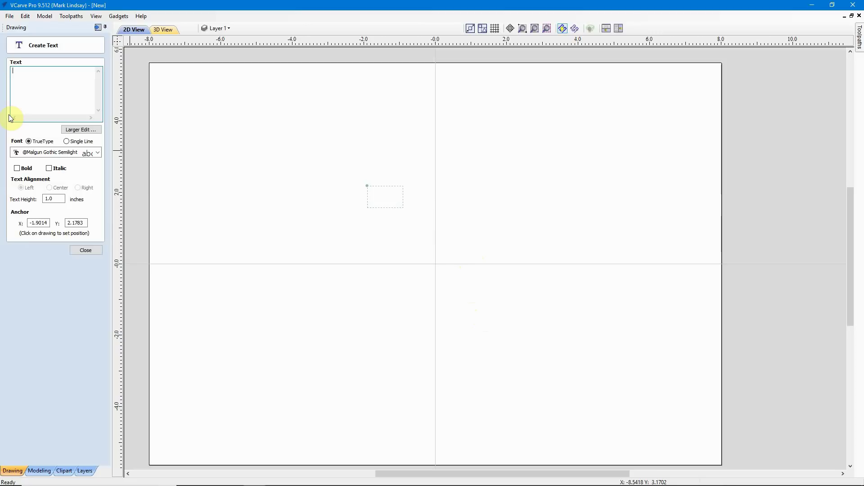
pyautogui.click(98, 152)
pyautogui.scroll(-5, 80, 234)
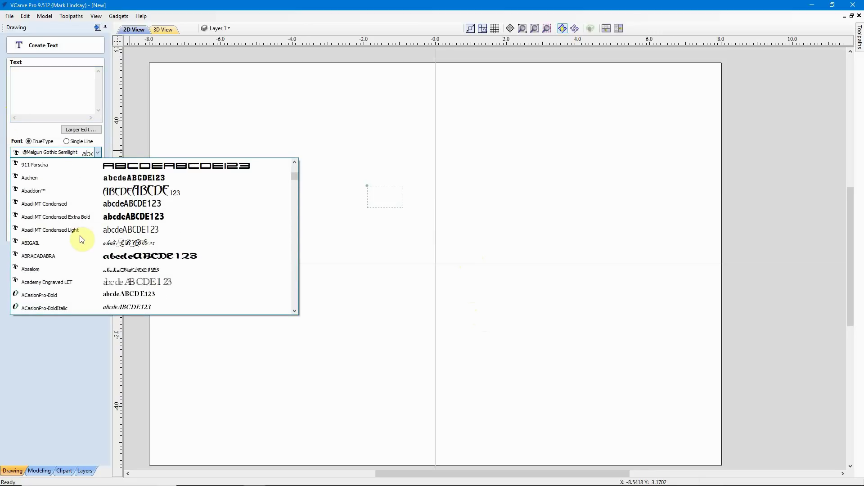
pyautogui.scroll(-10, 79, 236)
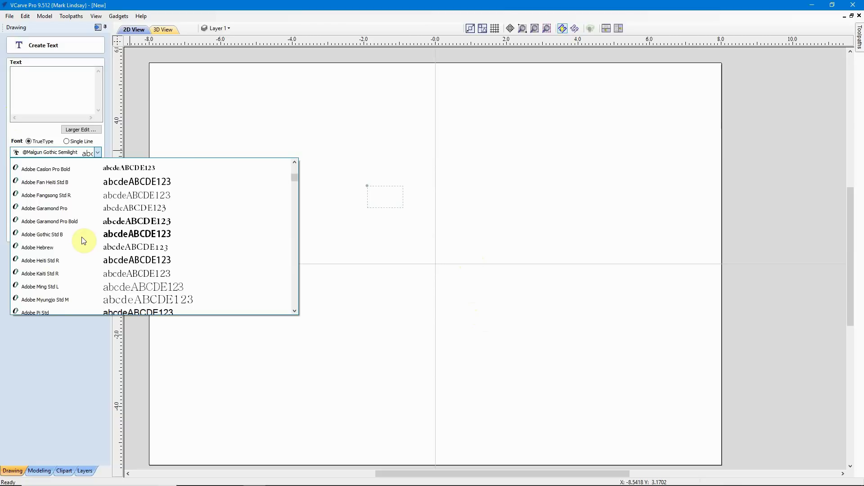
pyautogui.scroll(-12, 84, 240)
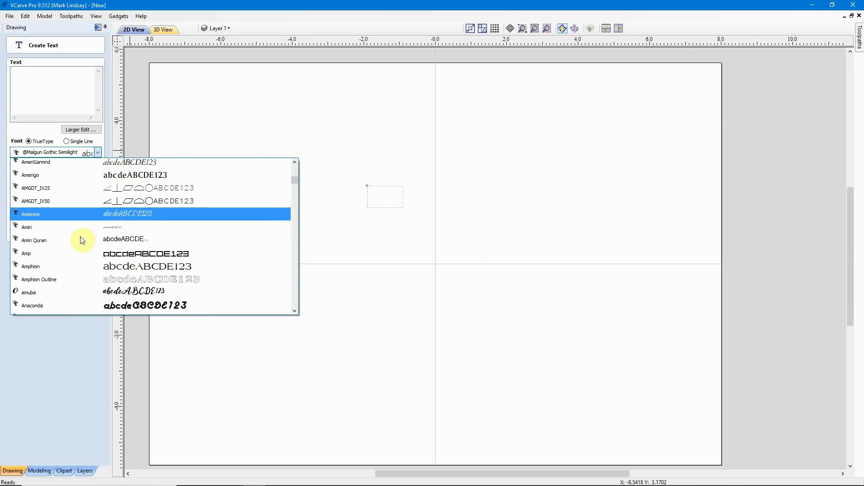
pyautogui.scroll(-7, 83, 238)
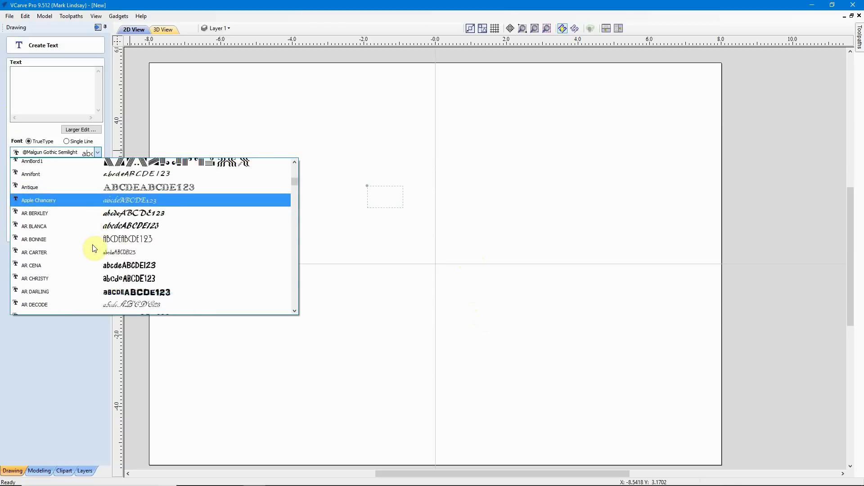
pyautogui.scroll(-10, 94, 248)
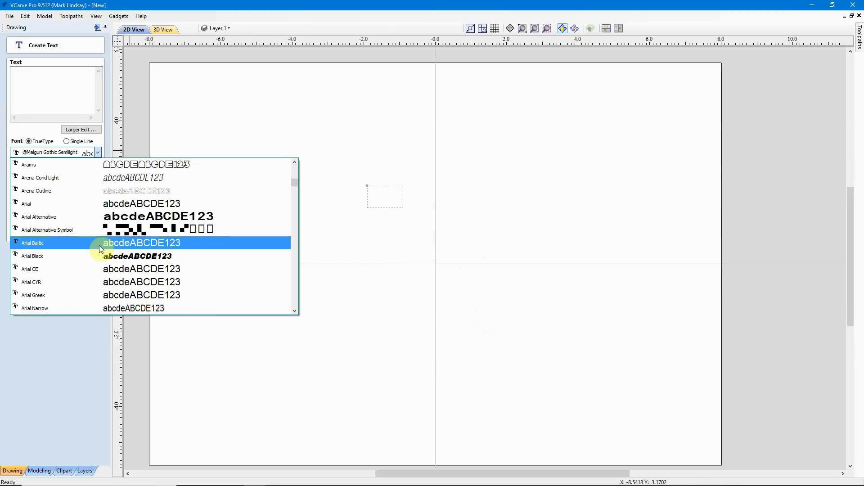
pyautogui.click(148, 245)
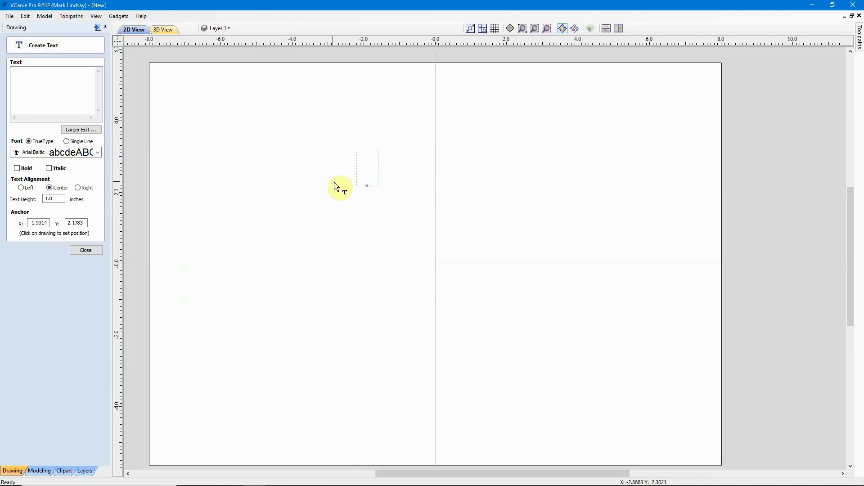
# Step: Enter the word MAKE in the new text object with each letter on its own line
pyautogui.click(27, 71)
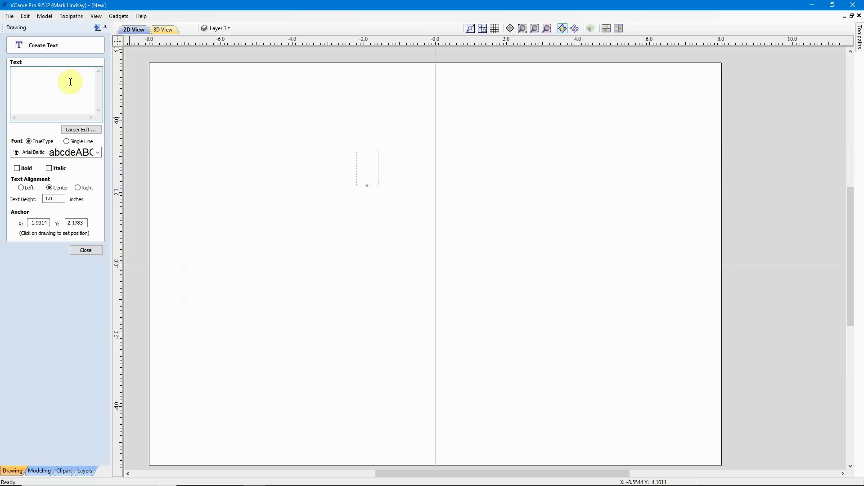
pyautogui.write('M')
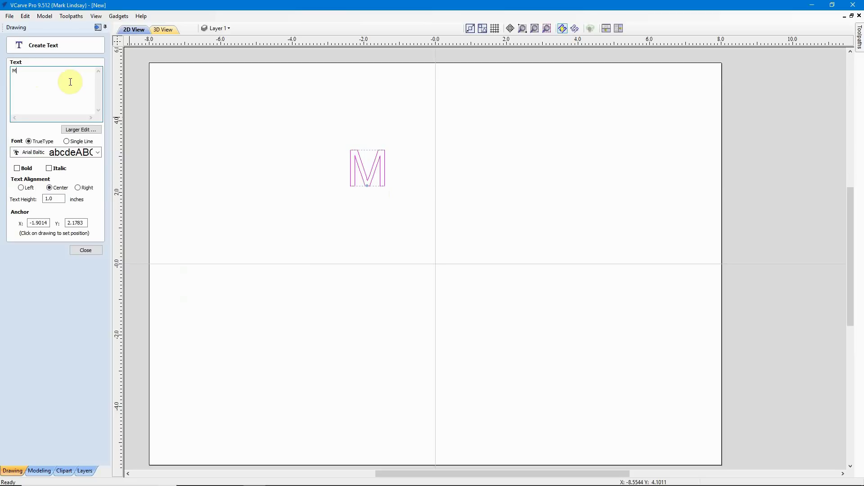
pyautogui.write('A A')
pyautogui.press('Return')
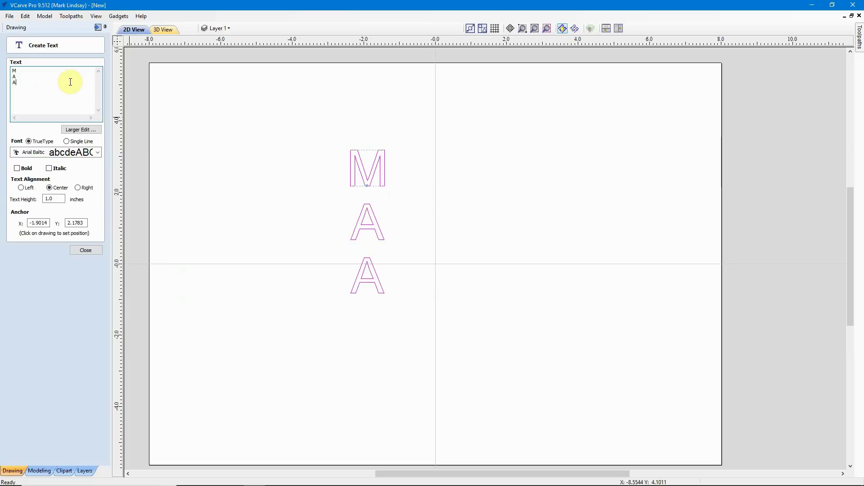
pyautogui.press('BackSpace')
pyautogui.write('K ')
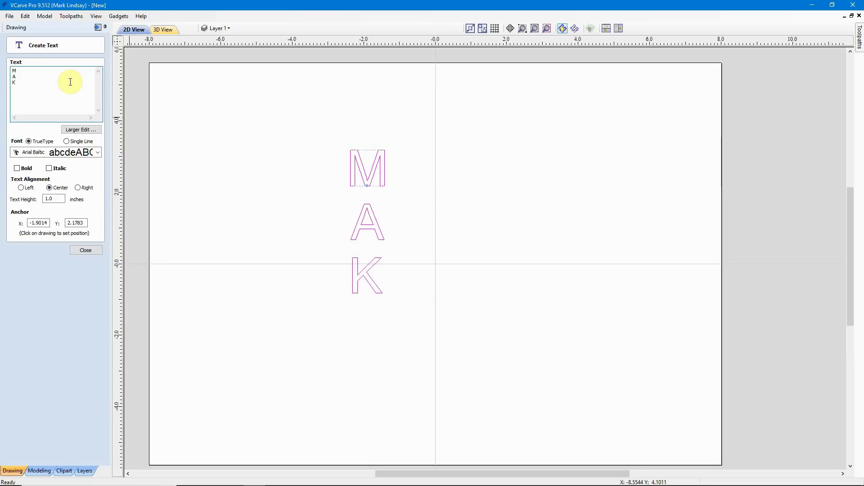
pyautogui.write('E ')
# Step: Add the letters of IT SO one per line beneath MAKE and finish creating the text
pyautogui.write('I')
pyautogui.press('Return')
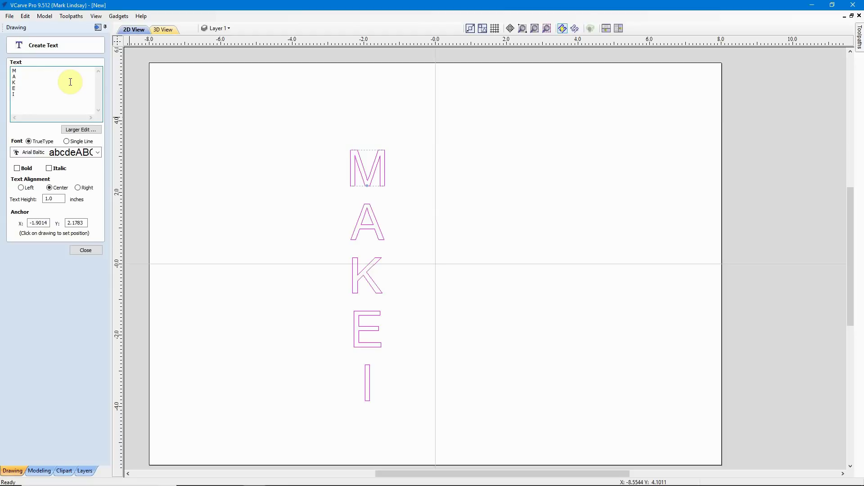
pyautogui.write('T')
pyautogui.press('Return')
pyautogui.write('S')
pyautogui.press('Return')
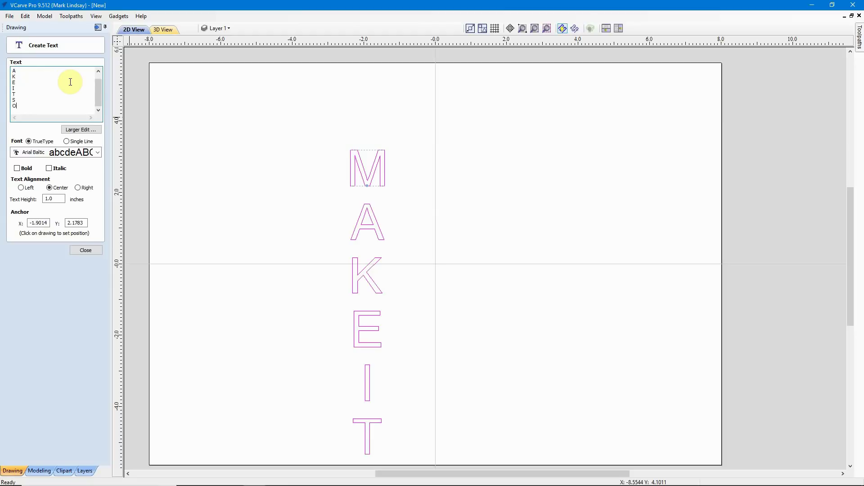
pyautogui.write('O')
pyautogui.press('Return')
pyautogui.click(85, 250)
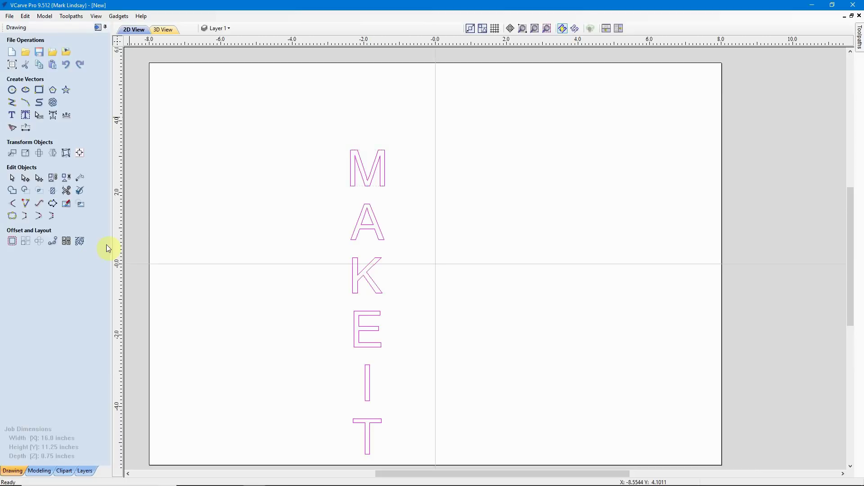
# Step: Move the stacked text up to the job's upper edge and set its text height to 0.75 inches
pyautogui.click(373, 189)
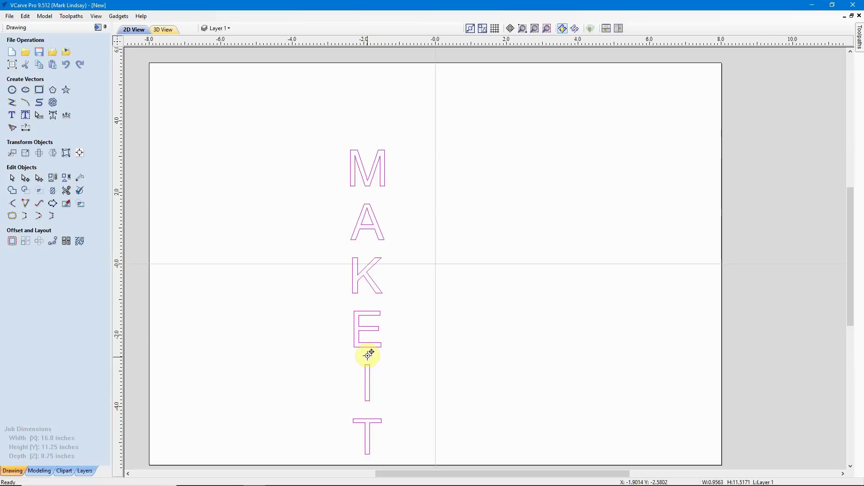
pyautogui.moveTo(369, 355); pyautogui.dragTo(358, 274)
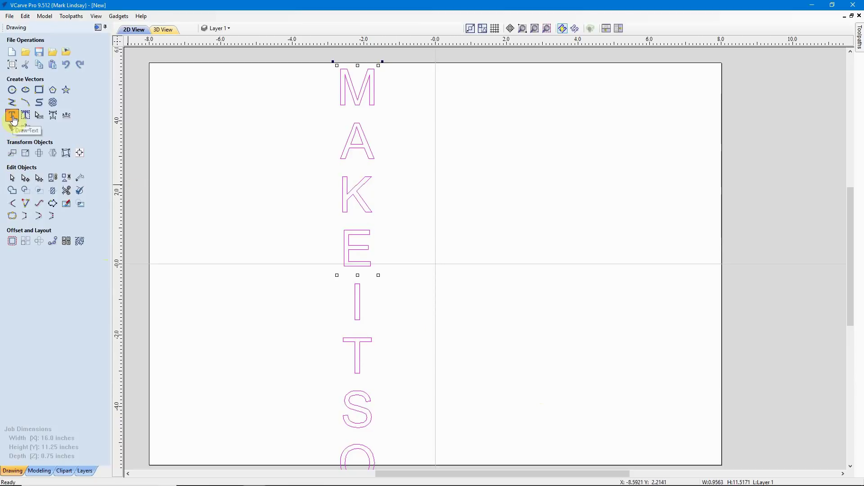
pyautogui.click(13, 118)
pyautogui.doubleClick(58, 198)
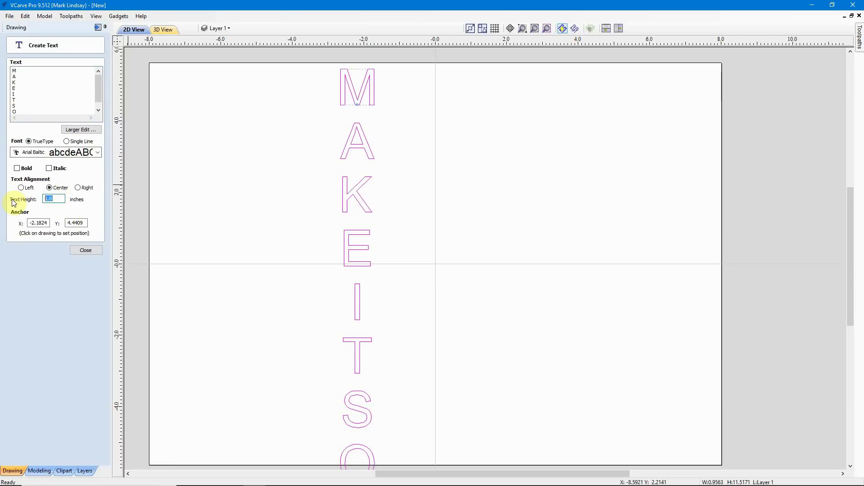
pyautogui.write('.75')
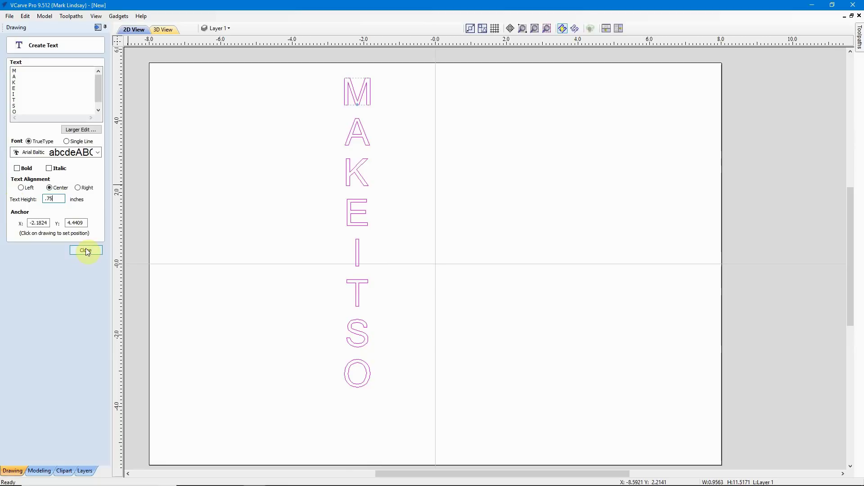
pyautogui.click(86, 251)
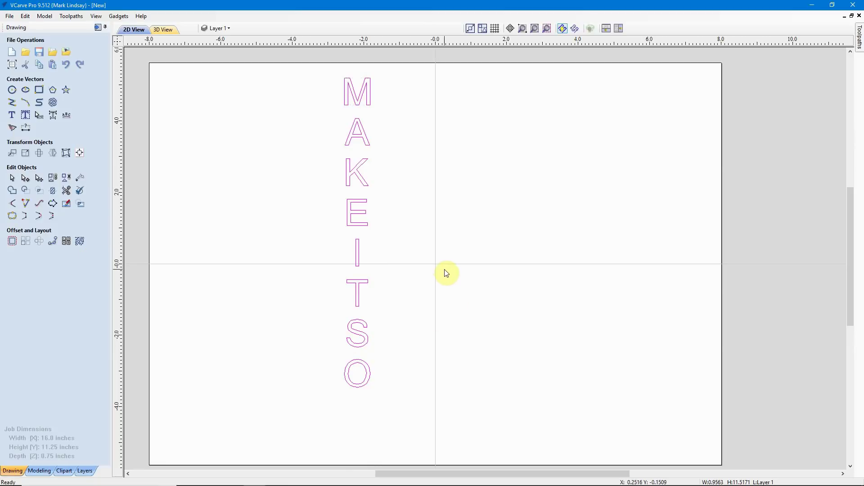
# Step: Move the stacked MAKE IT SO text toward the job's left edge, centred at about X -5.7, and deselect it
pyautogui.click(358, 107)
pyautogui.moveTo(357, 233); pyautogui.dragTo(231, 246)
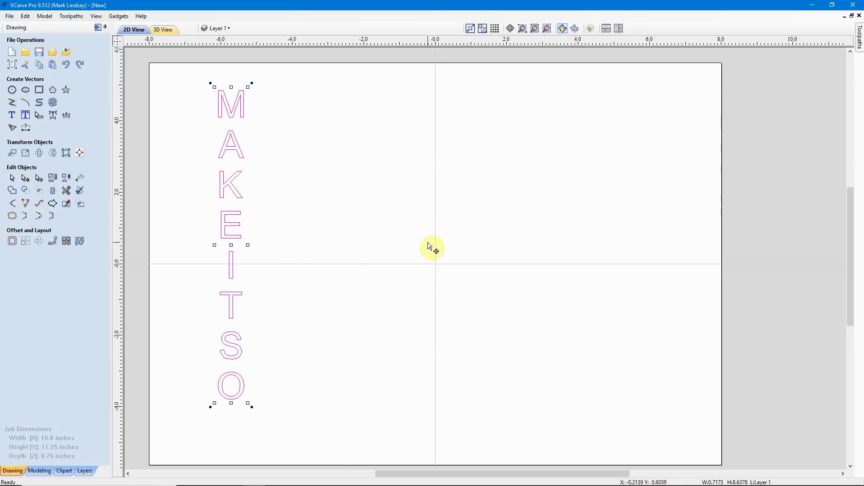
pyautogui.click(358, 221)
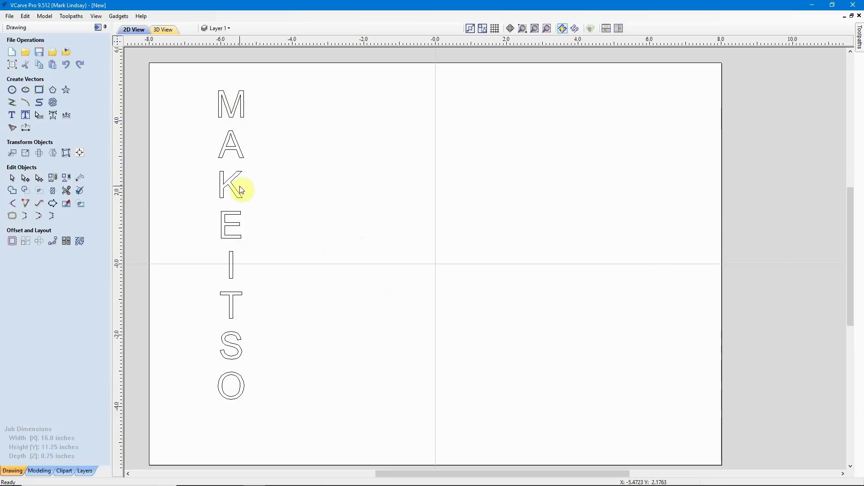
# Step: Start interactive spacing adjustment on the stacked text and tighten the line spacing between the M and the A
pyautogui.click(243, 160)
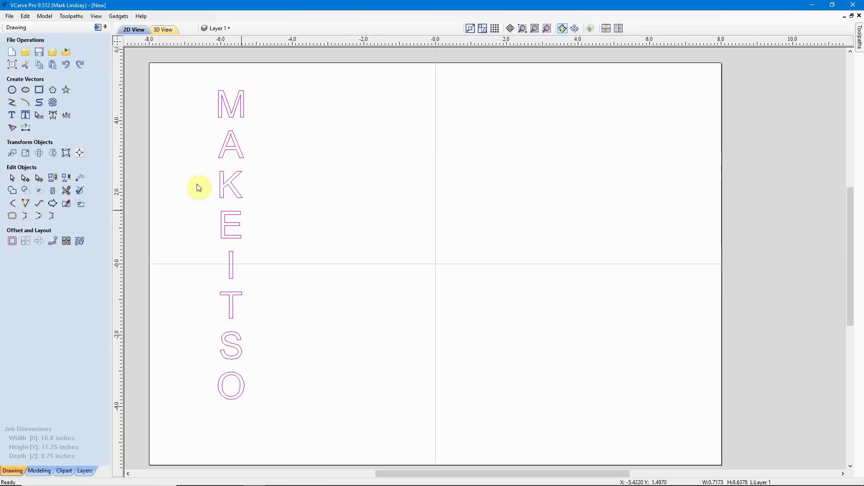
pyautogui.click(40, 118)
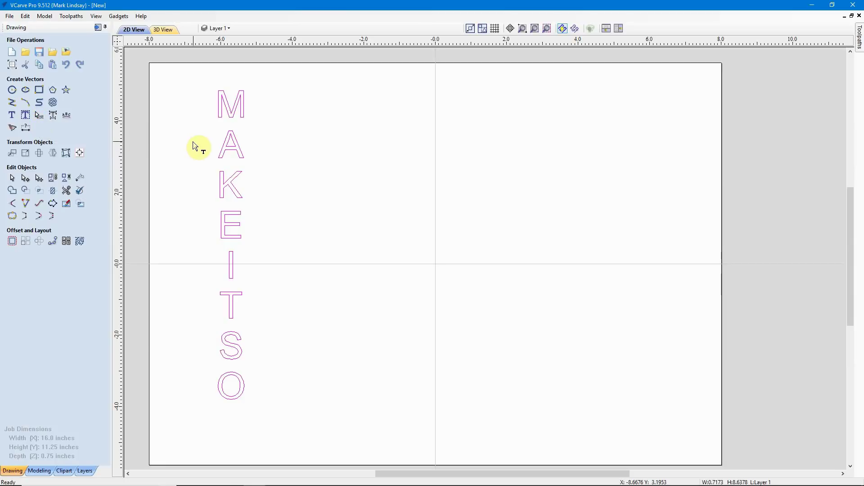
pyautogui.scroll(5, 228, 131)
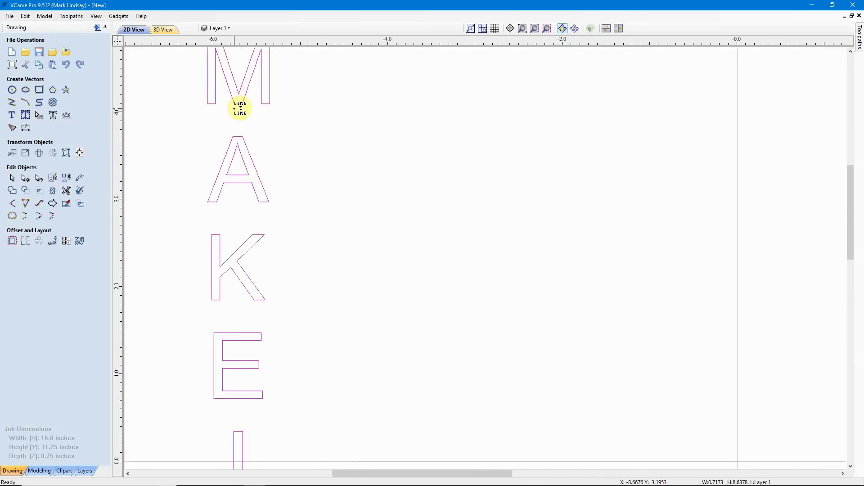
pyautogui.scroll(1, 240, 108)
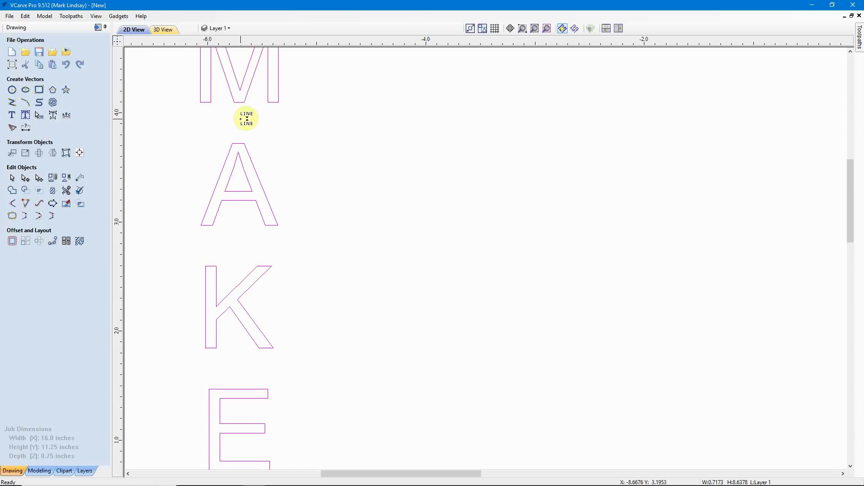
pyautogui.press('Up')
pyautogui.press('Up')
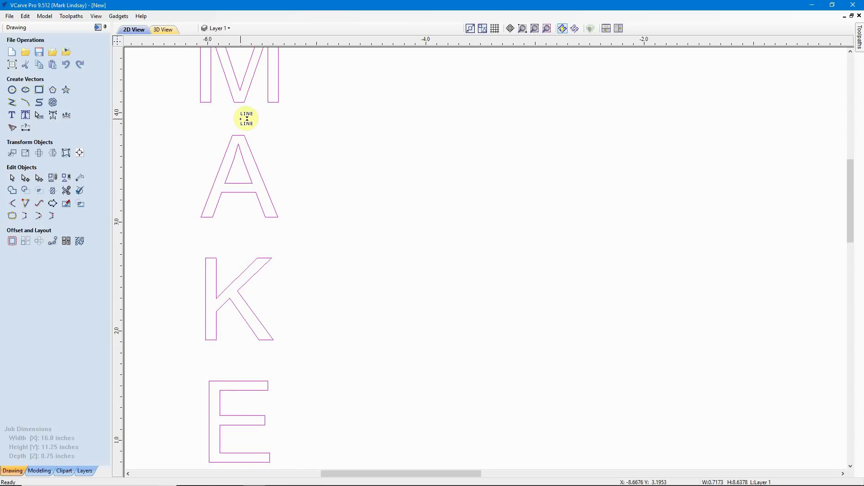
pyautogui.press('Up')
pyautogui.press('Up')
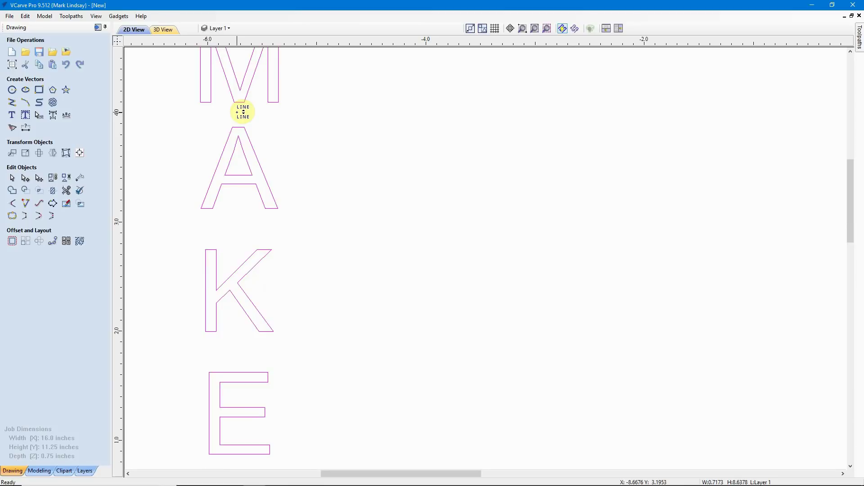
# Step: Loosen the line spacing between the M and the A, and tighten it again until the A sits close beneath the M
pyautogui.press('Down')
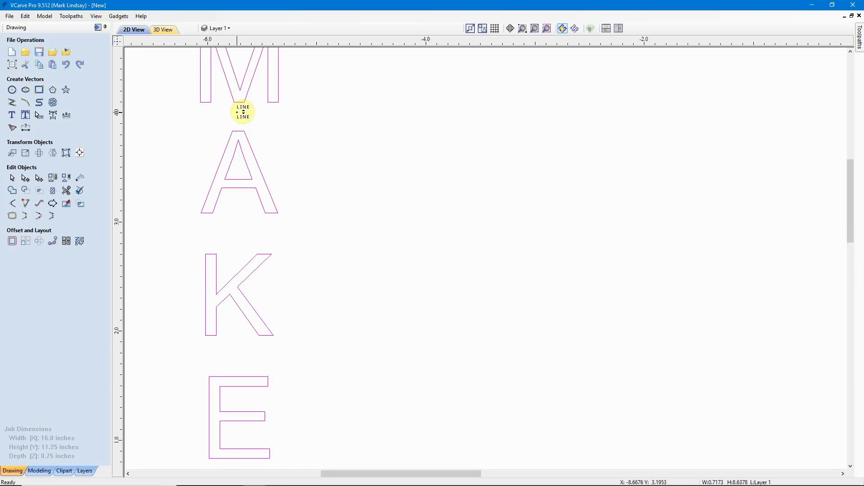
pyautogui.press('Down')
pyautogui.press('Down')
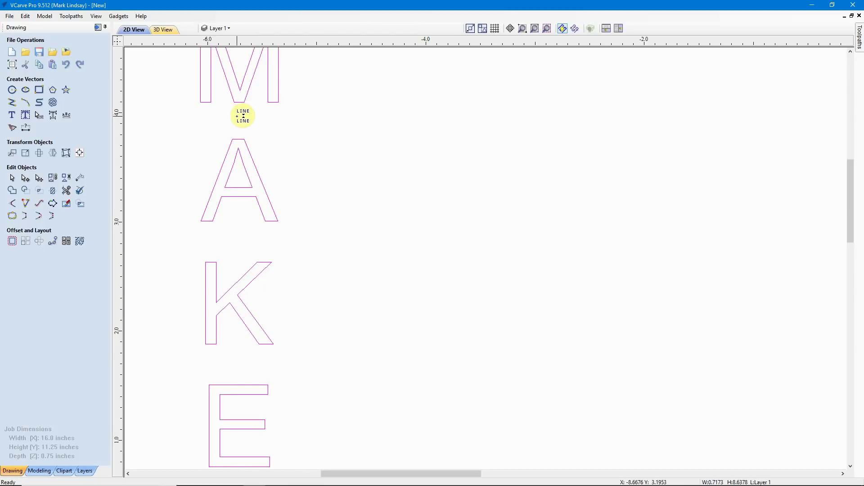
pyautogui.press('Up')
pyautogui.press('Up')
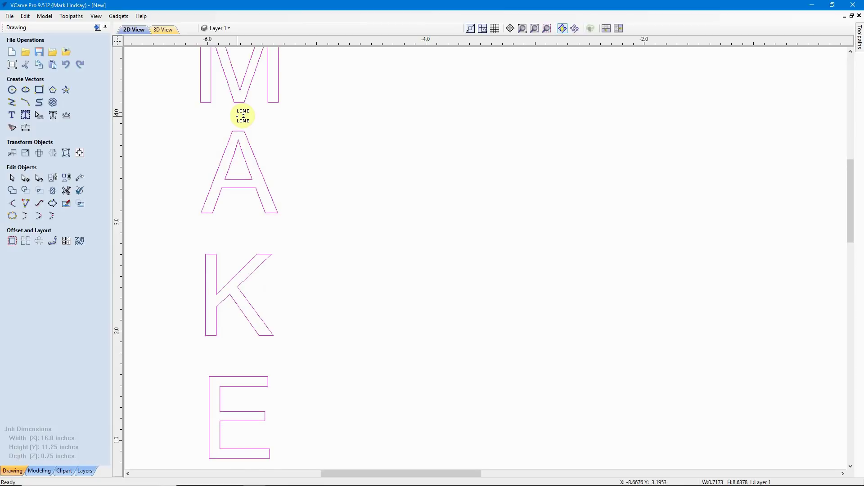
pyautogui.press('Up')
pyautogui.press('Up')
pyautogui.press('Up')
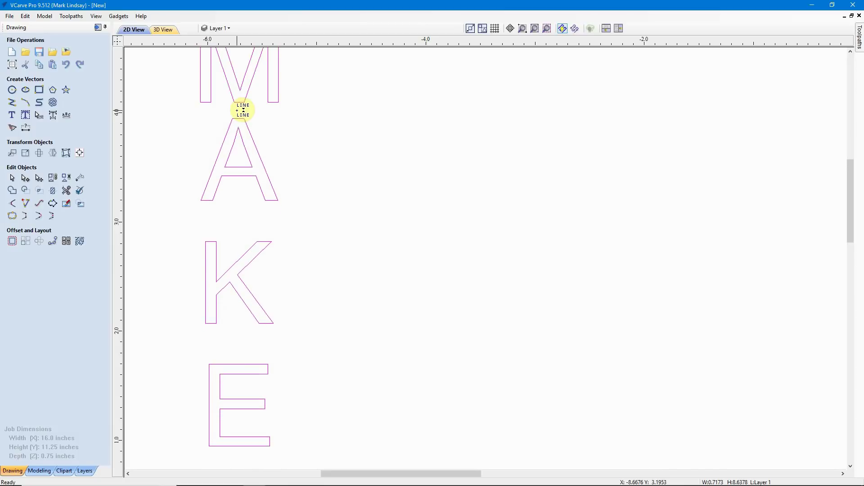
# Step: Tighten the line spacing between the A and the K to match the gap between the M and the A
pyautogui.press('Up')
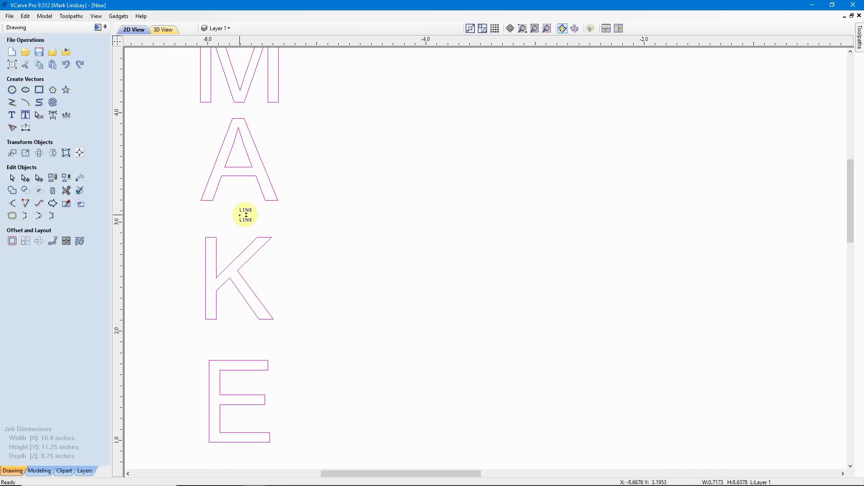
pyautogui.press('Up')
pyautogui.press('Up')
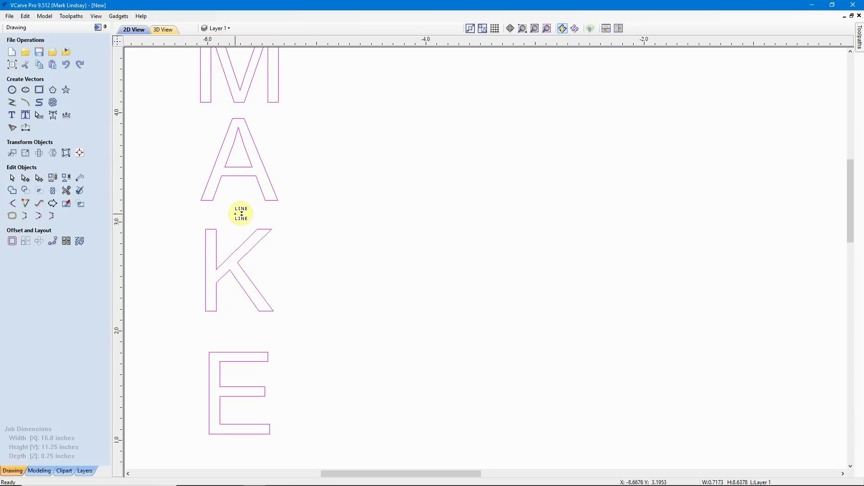
pyautogui.press('Up')
pyautogui.press('Up')
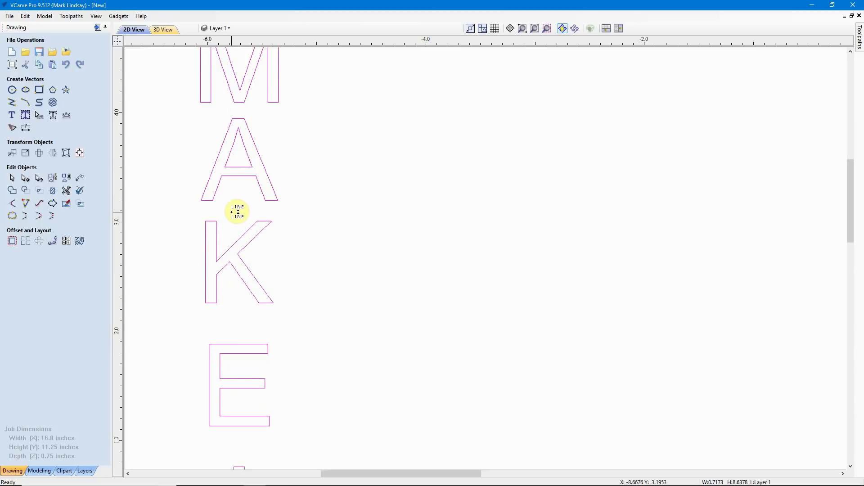
pyautogui.press('Up')
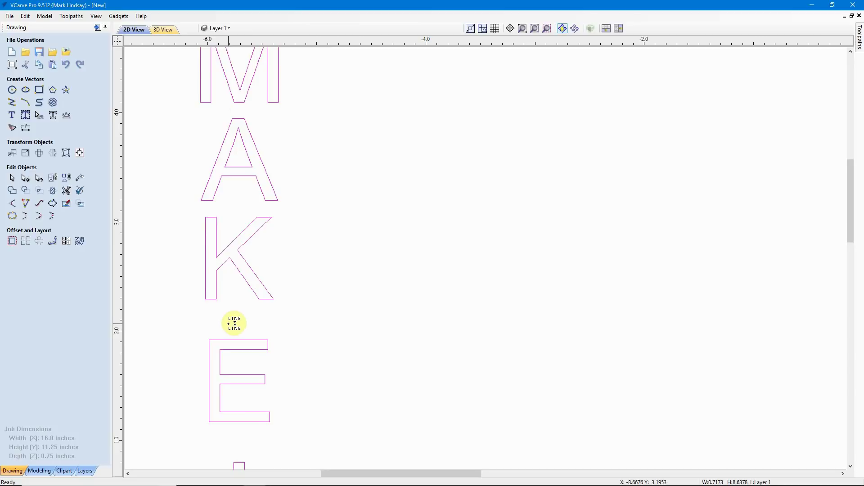
# Step: Tighten the line spacing between the K and the E to match the gaps above
pyautogui.press('Up')
pyautogui.press('Up')
pyautogui.press('Up')
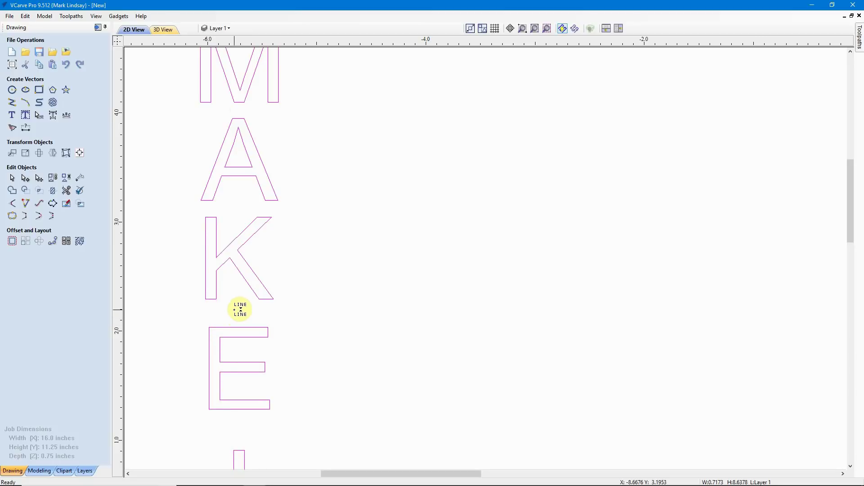
pyautogui.press('Up')
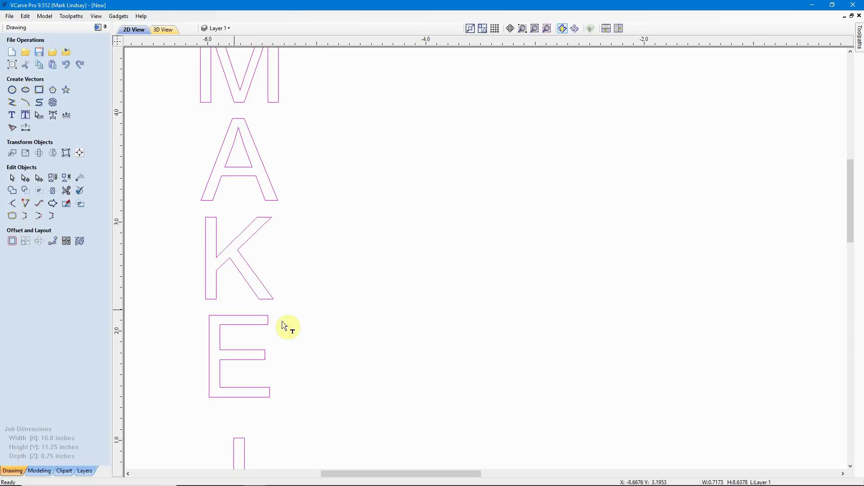
# Step: Tighten the line spacing between the I and the T in the stacked text
pyautogui.scroll(-2, 315, 312)
pyautogui.scroll(-3, 315, 310)
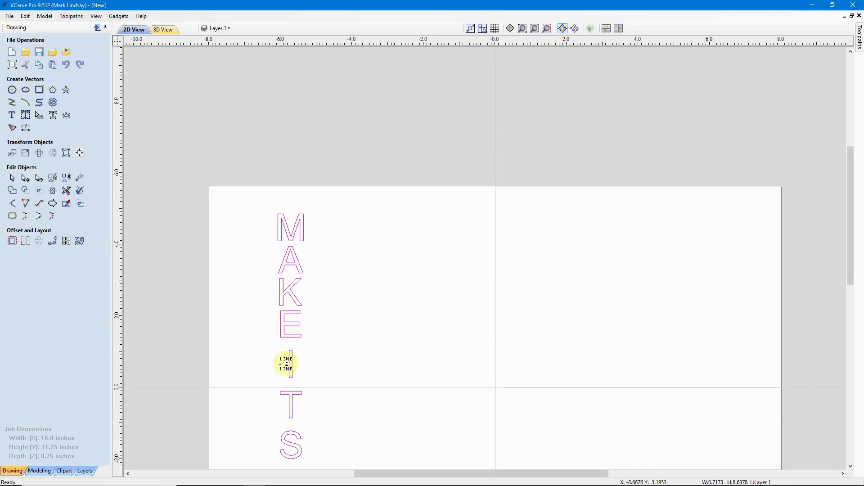
pyautogui.scroll(3, 294, 387)
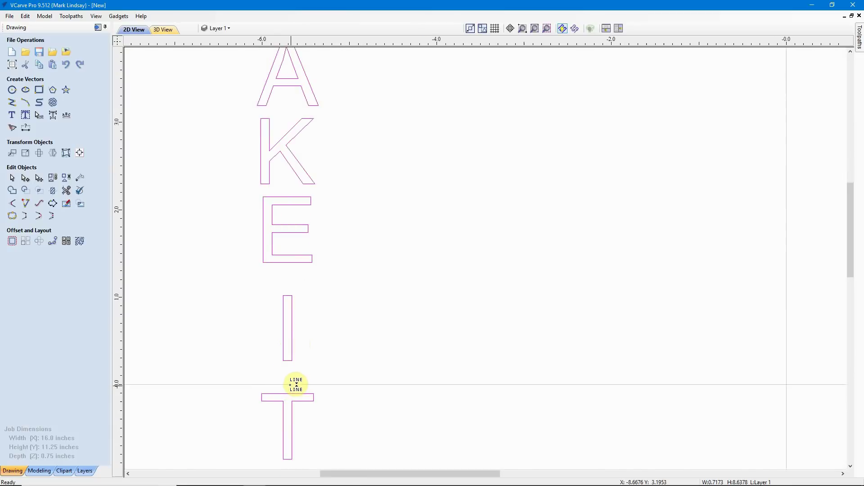
pyautogui.scroll(2, 294, 386)
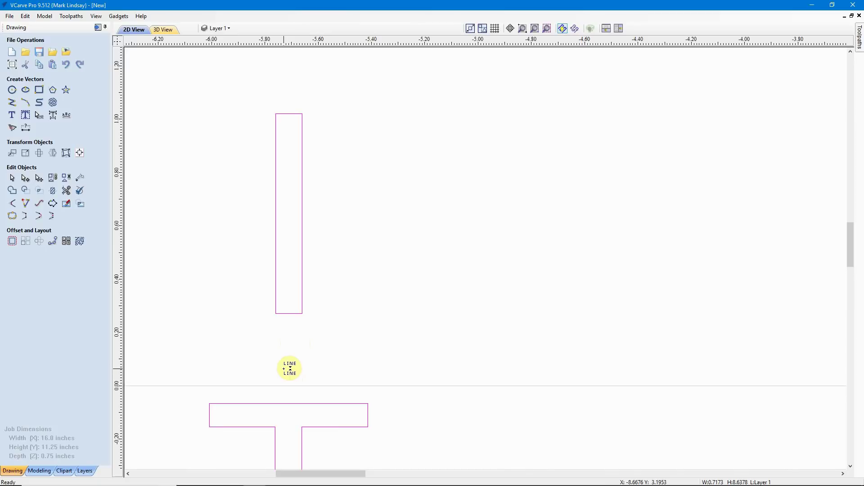
pyautogui.press('Up')
pyautogui.press('Up')
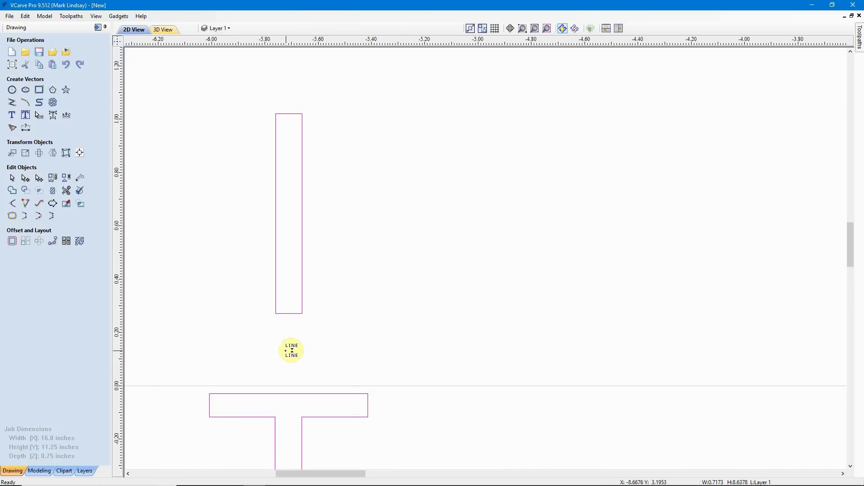
pyautogui.press('Up')
pyautogui.press('Up')
pyautogui.press('Up')
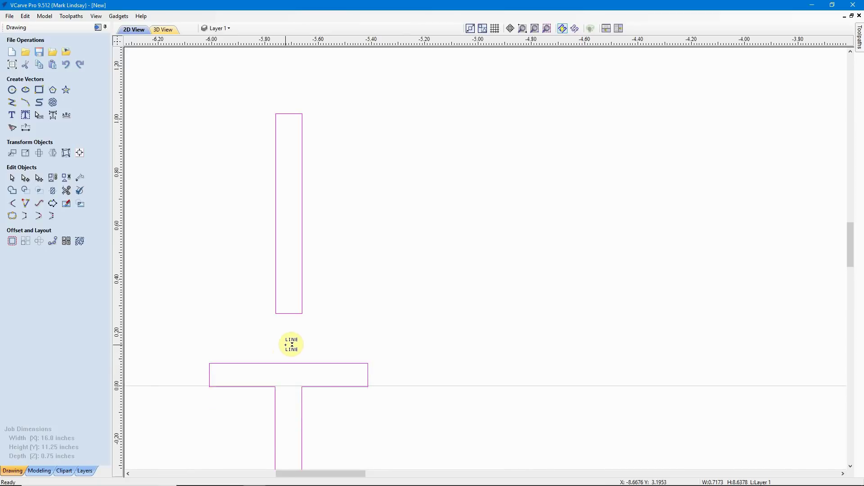
# Step: Tighten the line spacing between the S and the O at the end of the stacked text
pyautogui.scroll(-8, 347, 309)
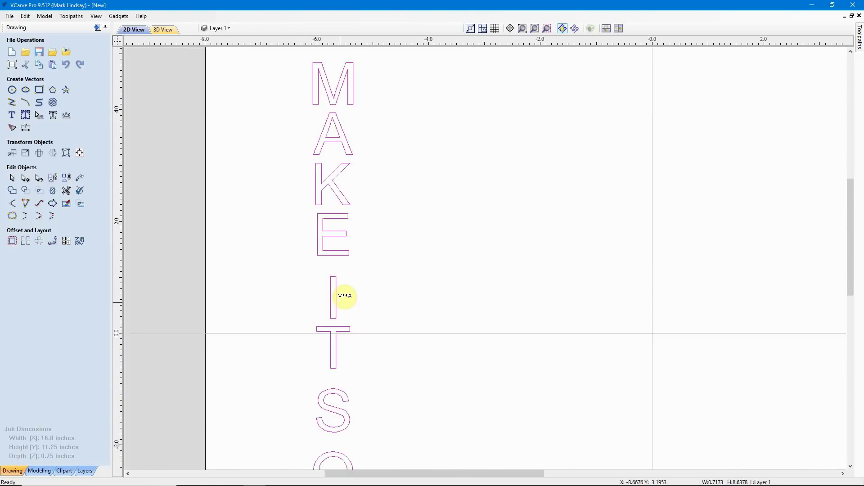
pyautogui.scroll(6, 336, 387)
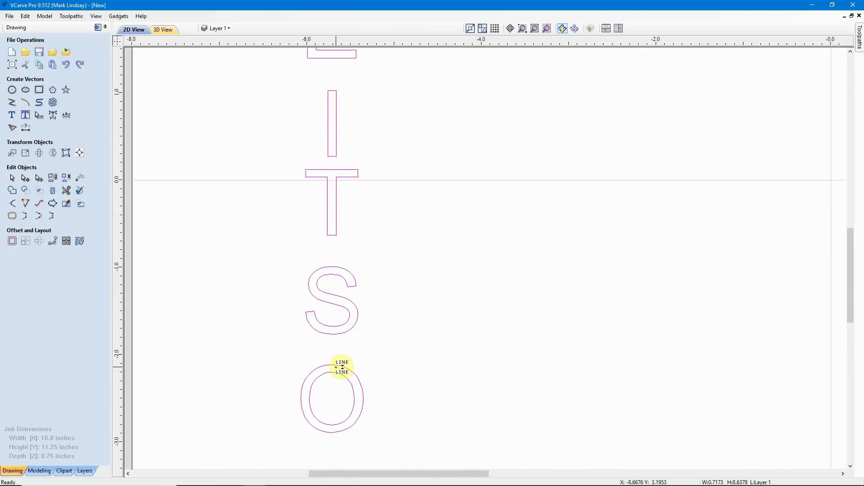
pyautogui.press('Up')
pyautogui.press('Up')
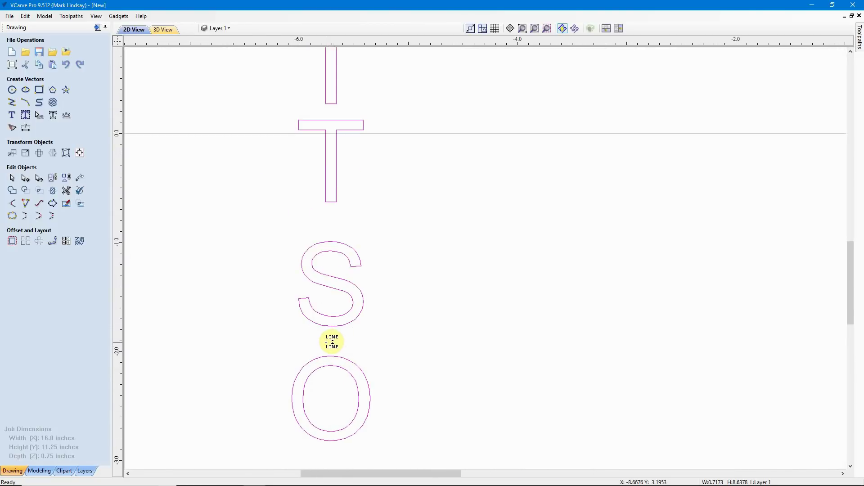
pyautogui.press('Up')
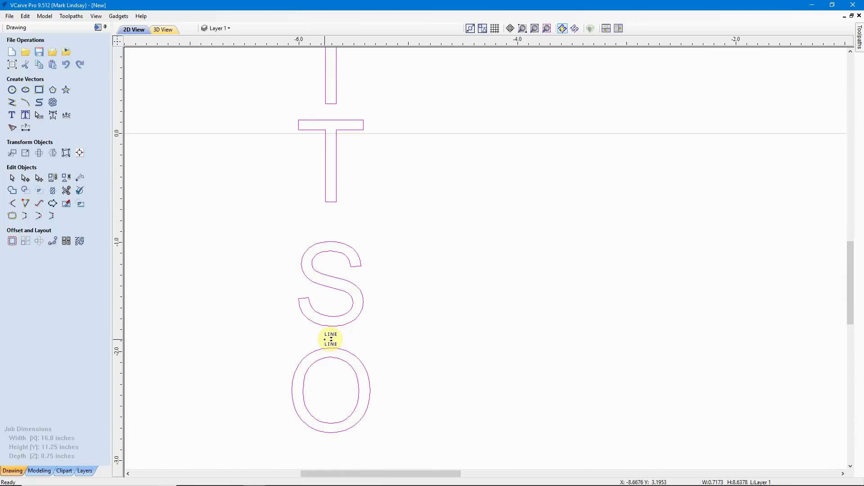
# Step: Enlarge the stacked MAKE IT SO text proportionally from its upper-left corner to about 9.5 inches tall
pyautogui.scroll(-2, 377, 345)
pyautogui.scroll(-2, 376, 336)
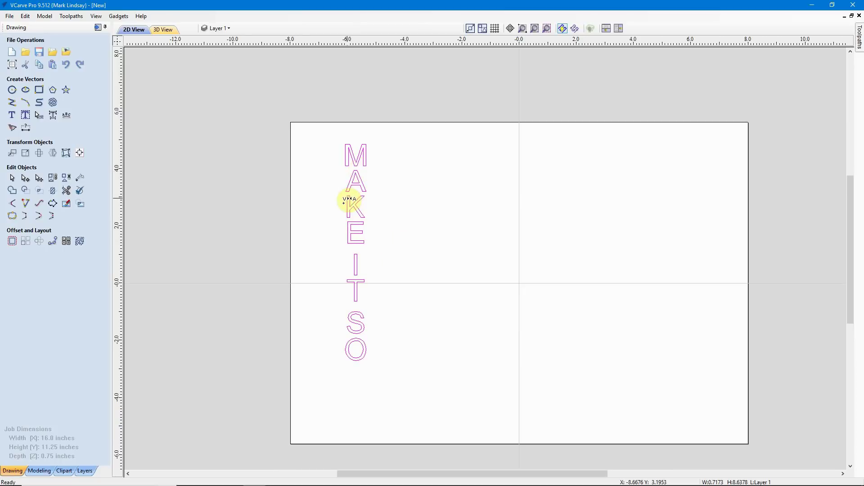
pyautogui.click(12, 180)
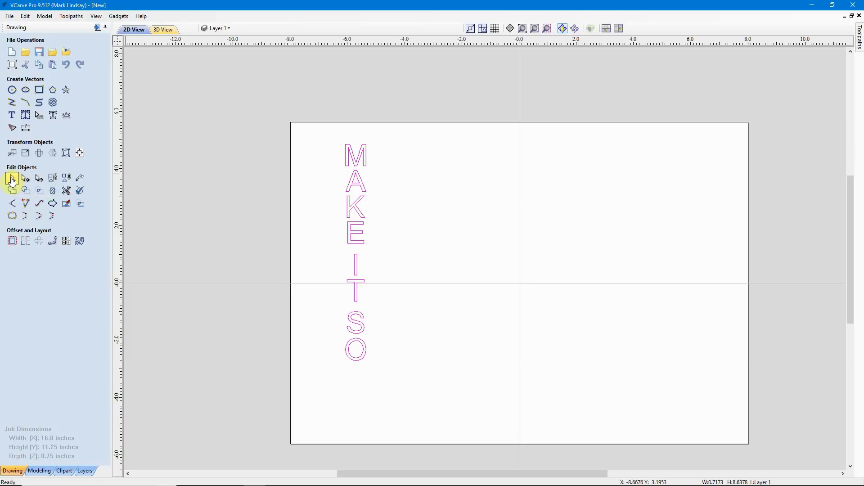
pyautogui.click(361, 363)
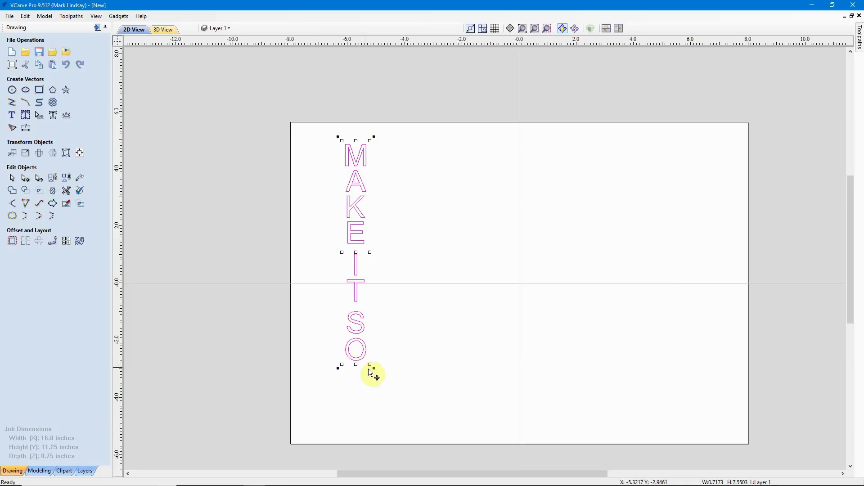
pyautogui.moveTo(370, 365)
pyautogui.mouseDown()
pyautogui.moveTo(372, 380)
pyautogui.moveTo(371, 355)
pyautogui.mouseUp()
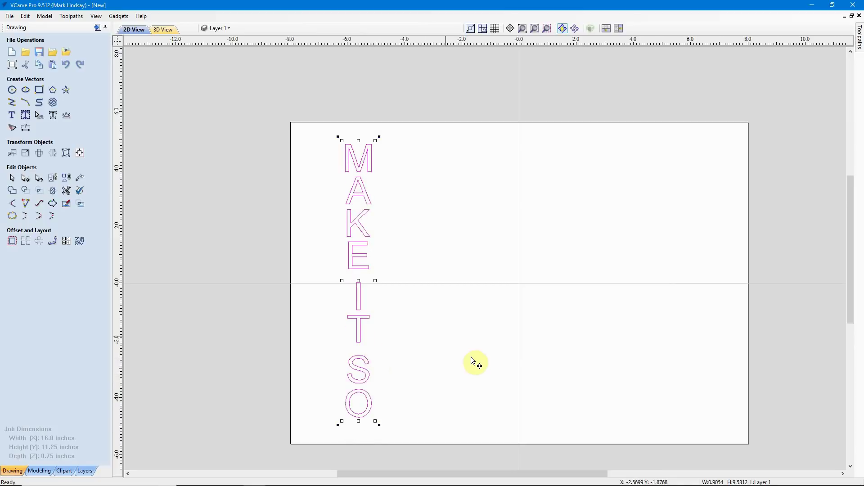
pyautogui.click(443, 340)
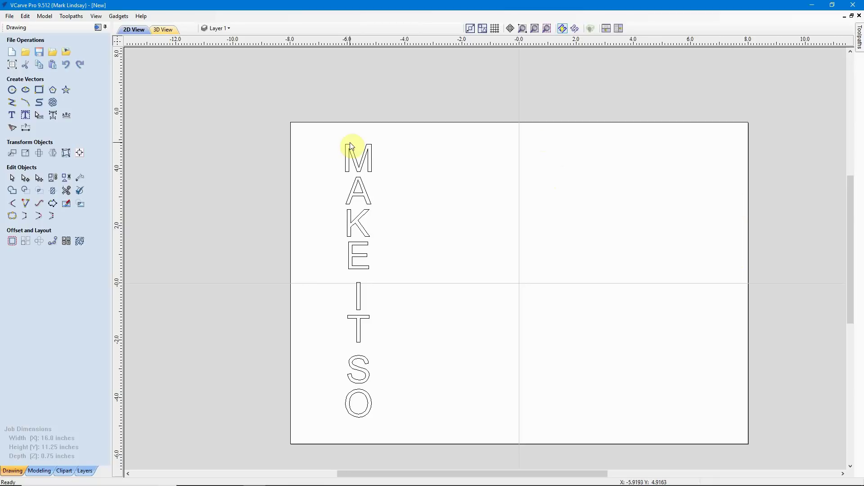
# Step: Draw a square-cornered rectangle in the upper-right area of the material and size it 6 inches wide by 4 inches high
pyautogui.click(40, 89)
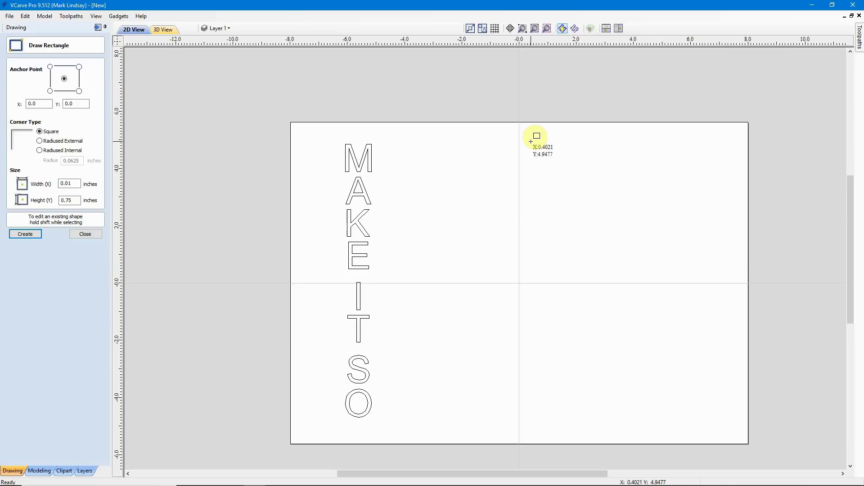
pyautogui.moveTo(531, 141); pyautogui.dragTo(733, 250)
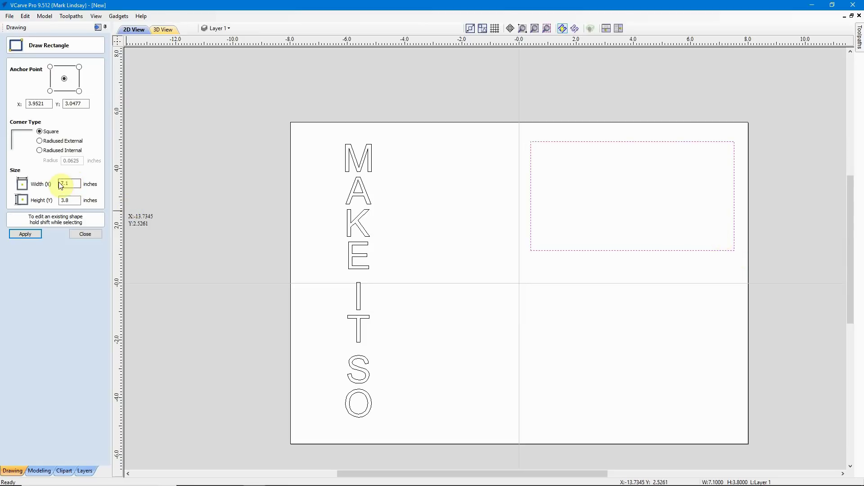
pyautogui.moveTo(73, 184); pyautogui.dragTo(50, 179)
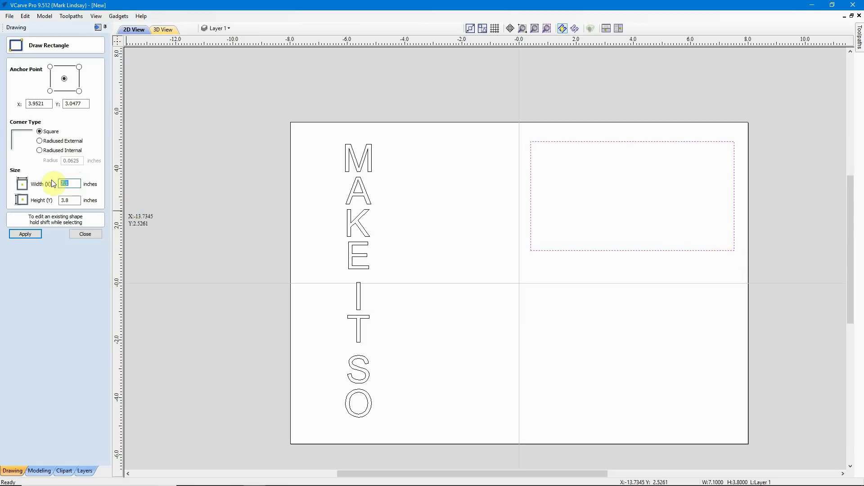
pyautogui.write('6')
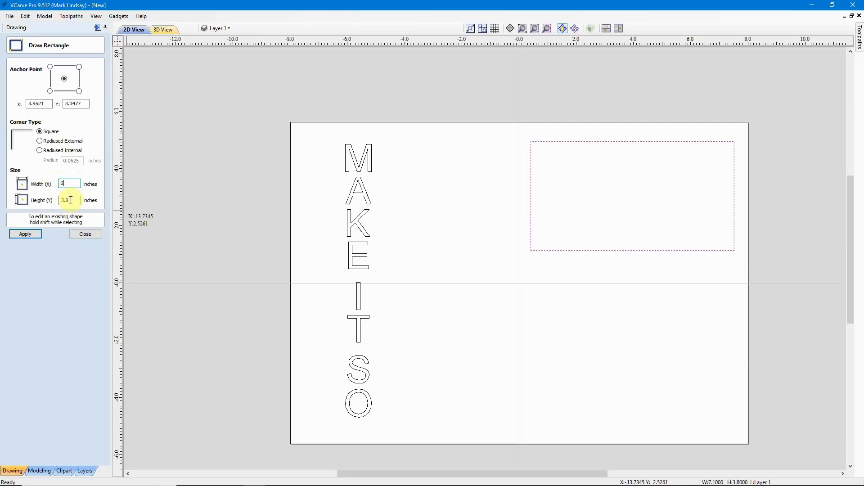
pyautogui.moveTo(70, 200); pyautogui.dragTo(67, 200)
pyautogui.write('4')
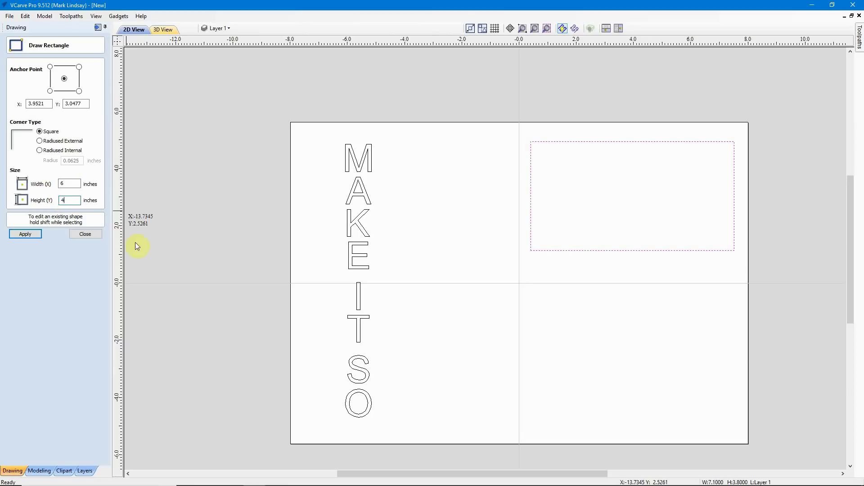
pyautogui.click(19, 235)
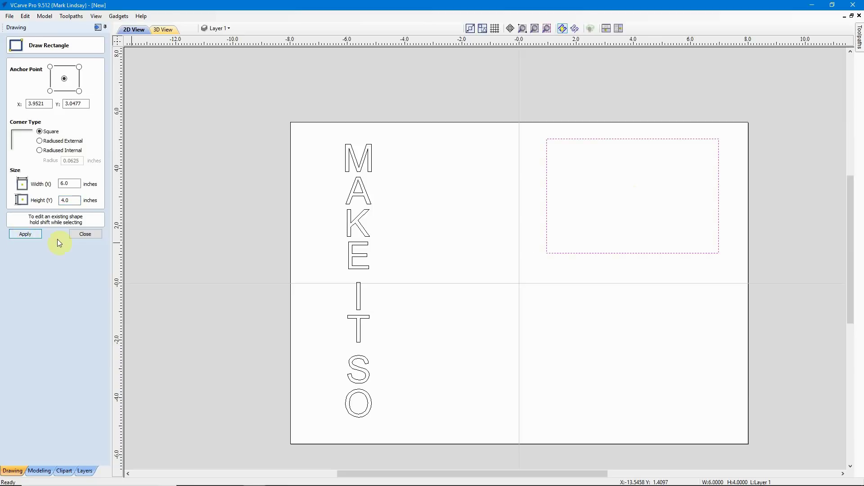
pyautogui.click(85, 234)
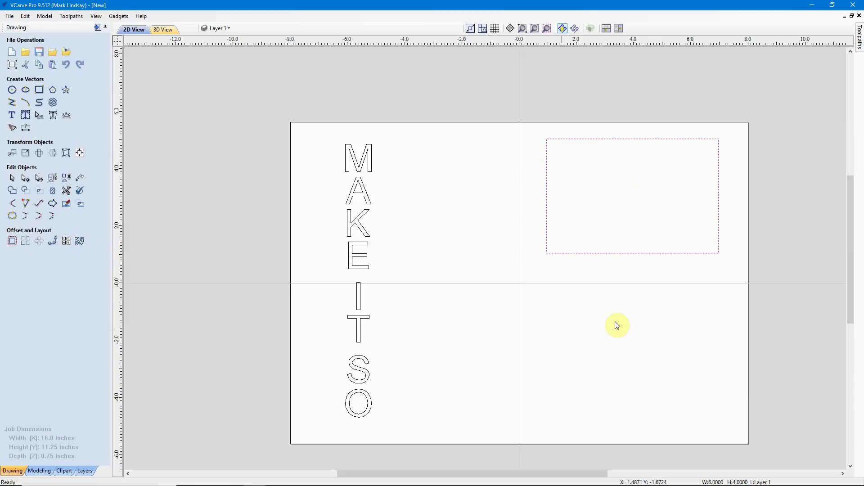
# Step: Start Auto Layout Text with the rectangle as its bounding box and choose the Arial Baltic font
pyautogui.click(652, 201)
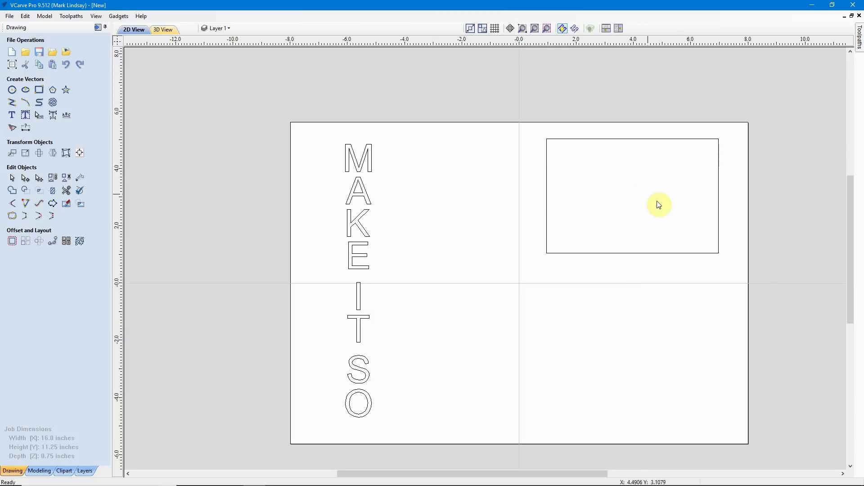
pyautogui.click(659, 142)
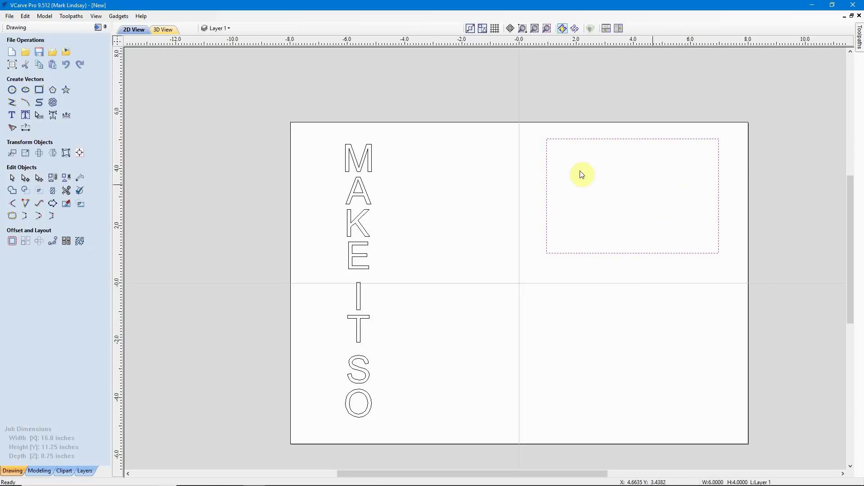
pyautogui.click(25, 116)
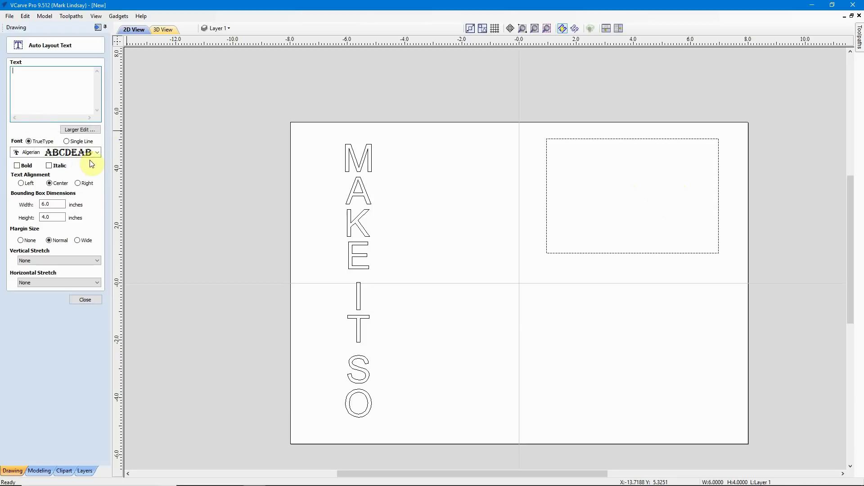
pyautogui.click(97, 155)
pyautogui.scroll(-5, 84, 201)
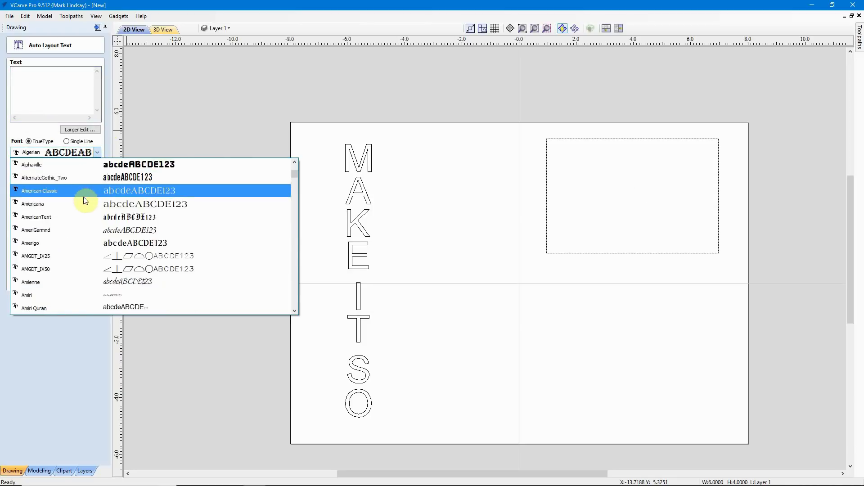
pyautogui.scroll(-10, 88, 213)
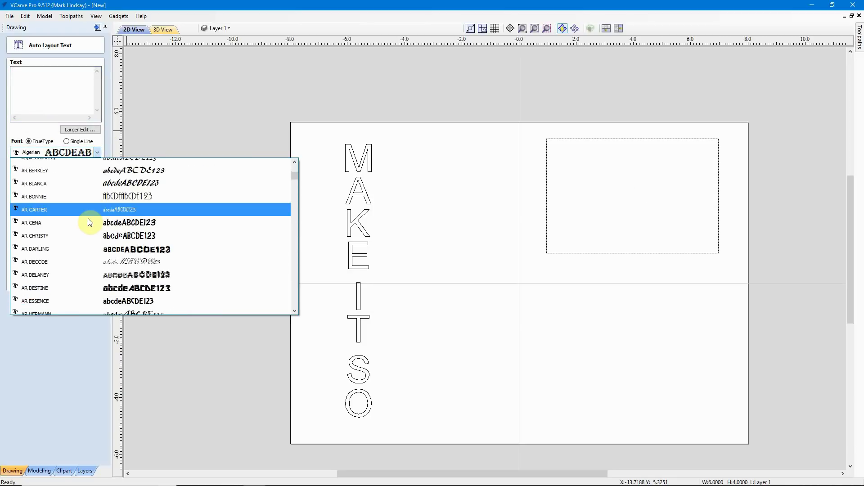
pyautogui.scroll(-3, 90, 222)
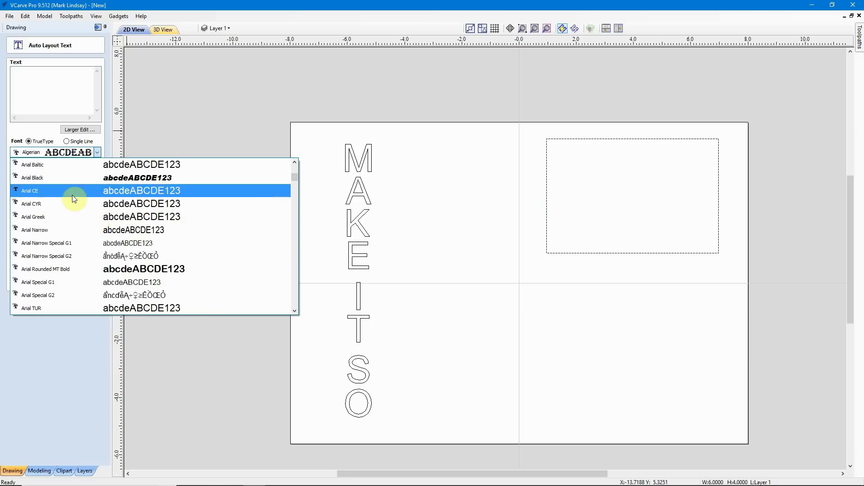
pyautogui.click(139, 166)
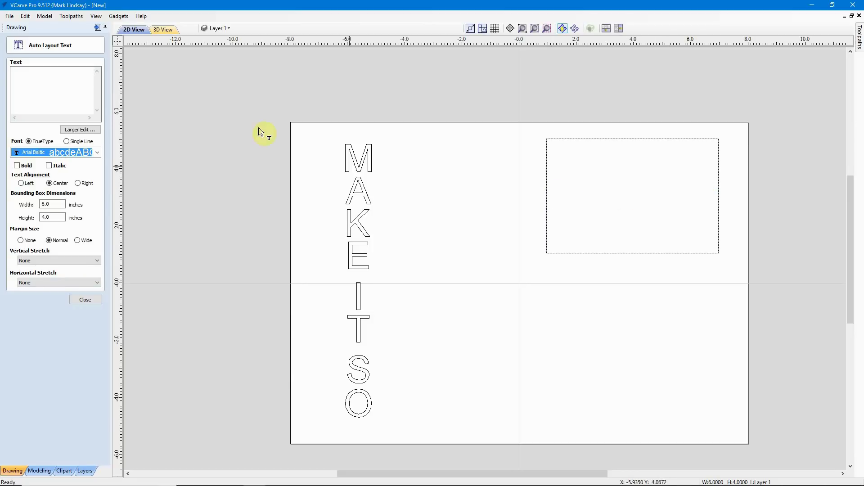
# Step: Enter MAKE IT SO as the layout text inside the rectangle
pyautogui.click(28, 76)
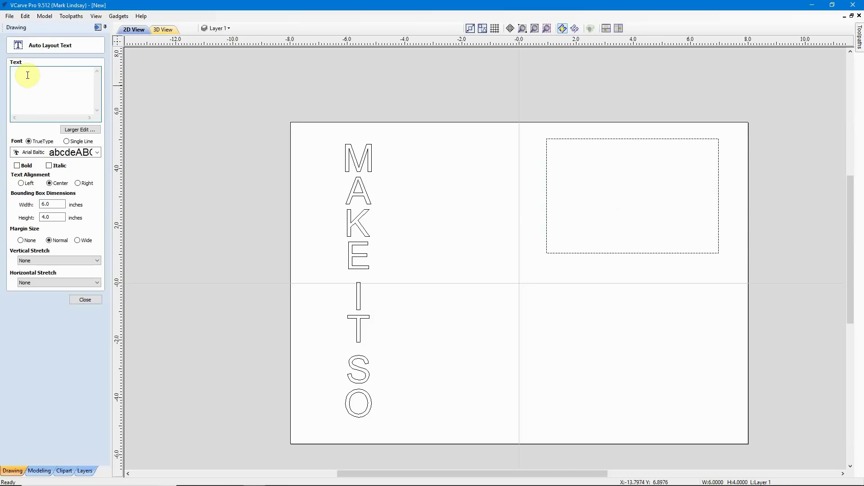
pyautogui.write('MAK')
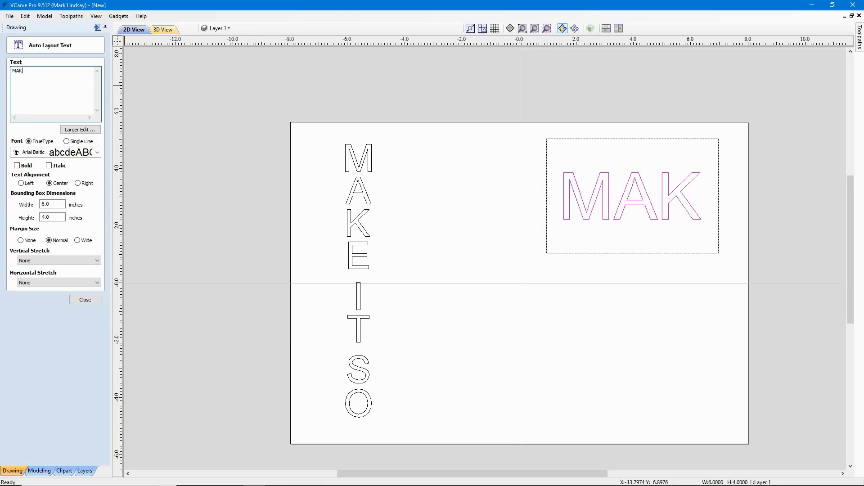
pyautogui.write('E')
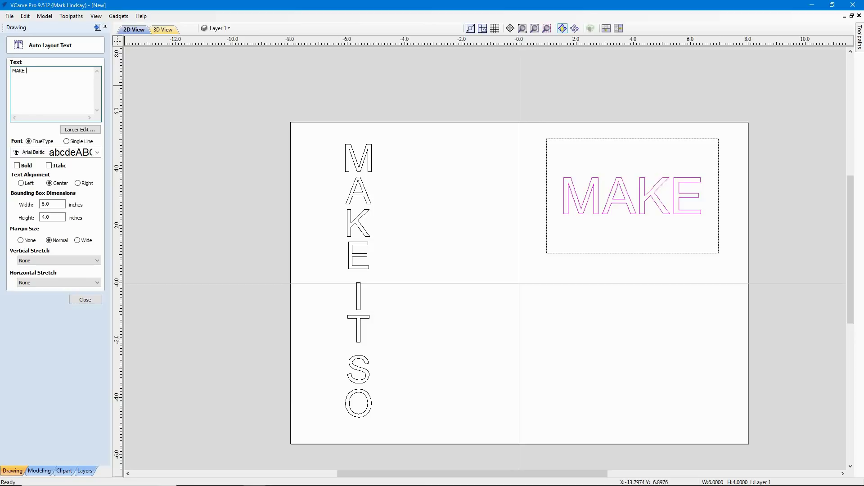
pyautogui.write(' IT')
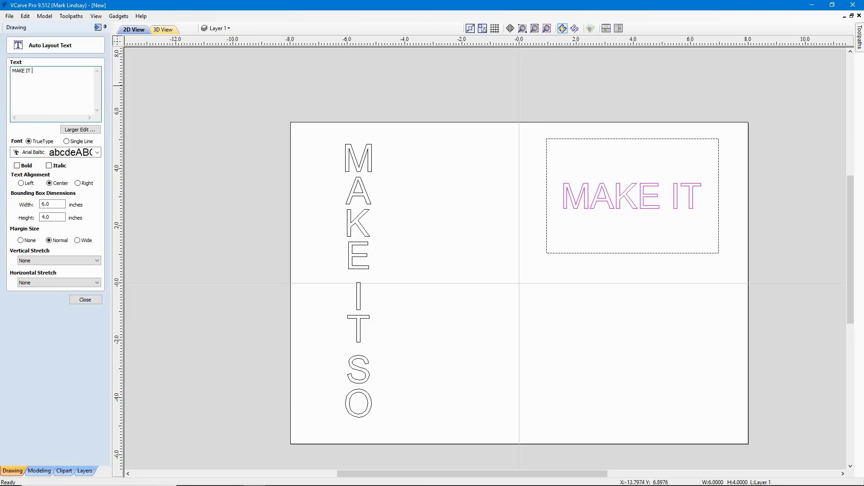
pyautogui.write(' SO')
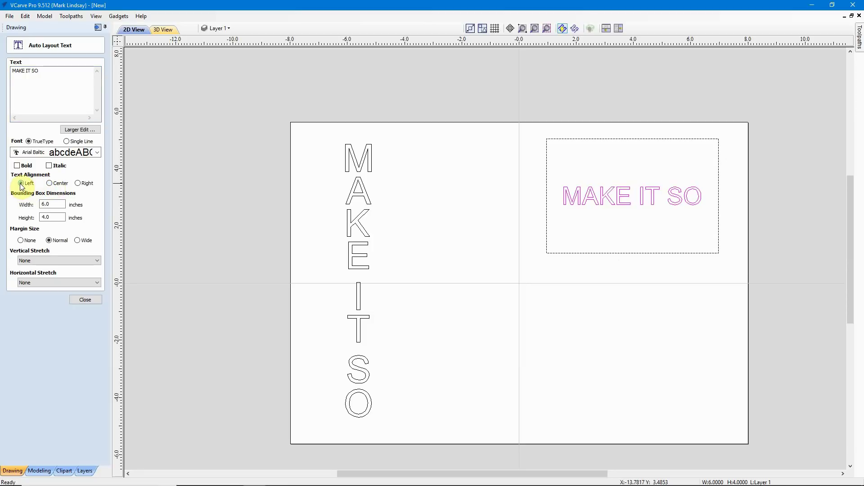
# Step: Try right alignment on the layout text, return it to center, and set the margin size to None
pyautogui.click(77, 184)
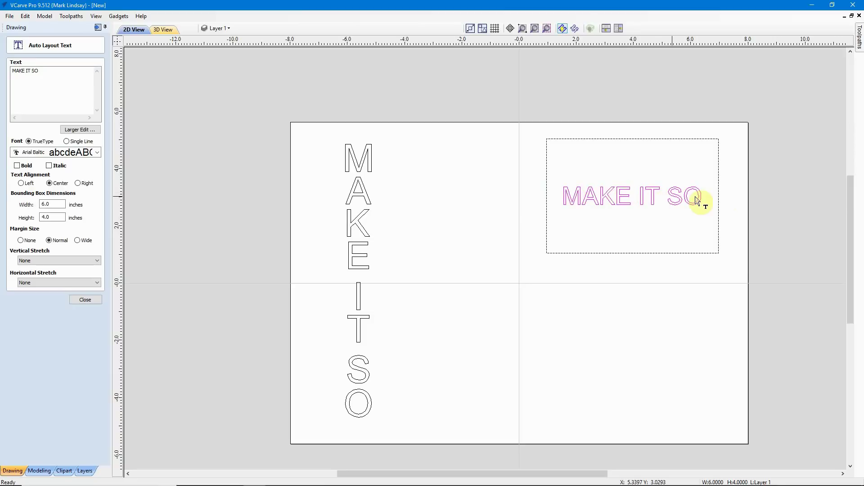
pyautogui.click(22, 242)
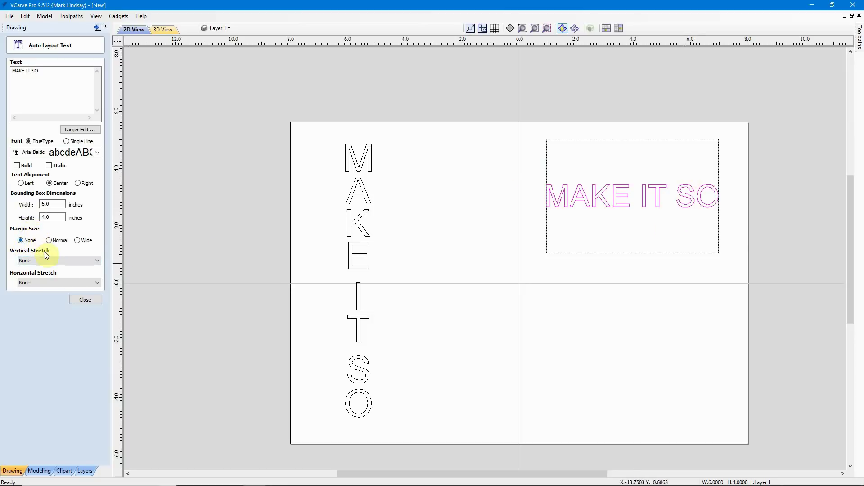
# Step: Try the Stretch Characters vertical stretch on the layout text, and set the vertical stretch back to None
pyautogui.click(97, 261)
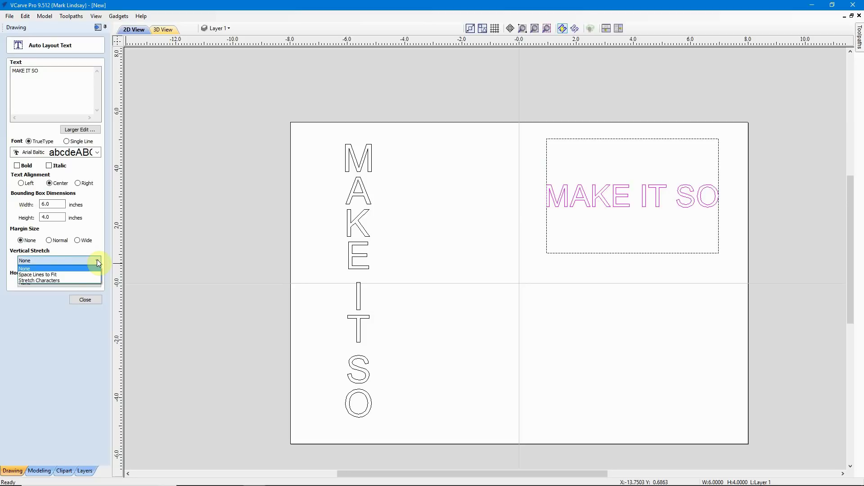
pyautogui.click(58, 281)
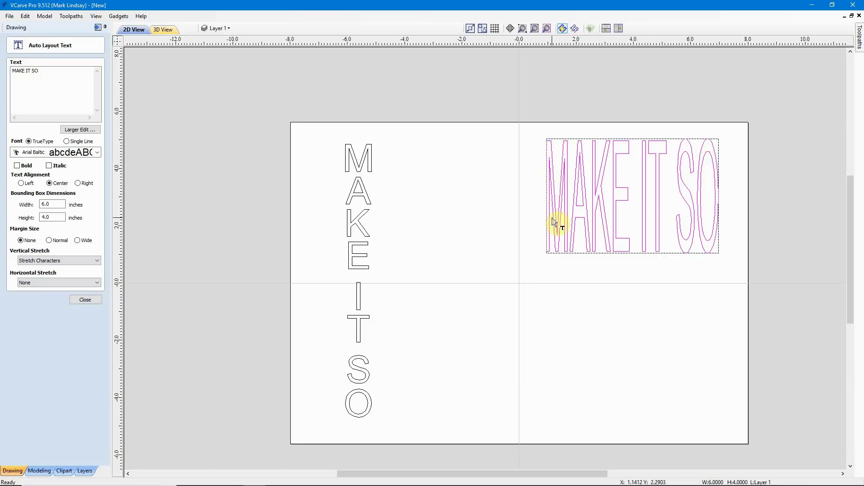
pyautogui.scroll(2, 642, 256)
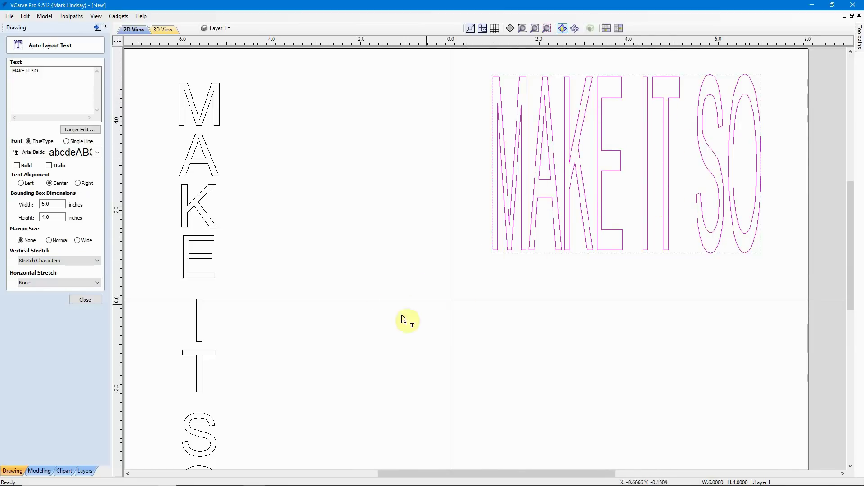
pyautogui.click(97, 261)
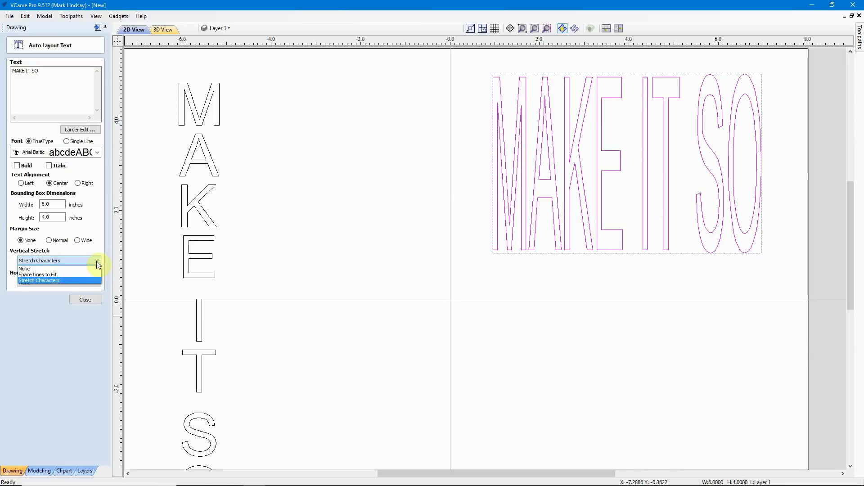
pyautogui.click(45, 268)
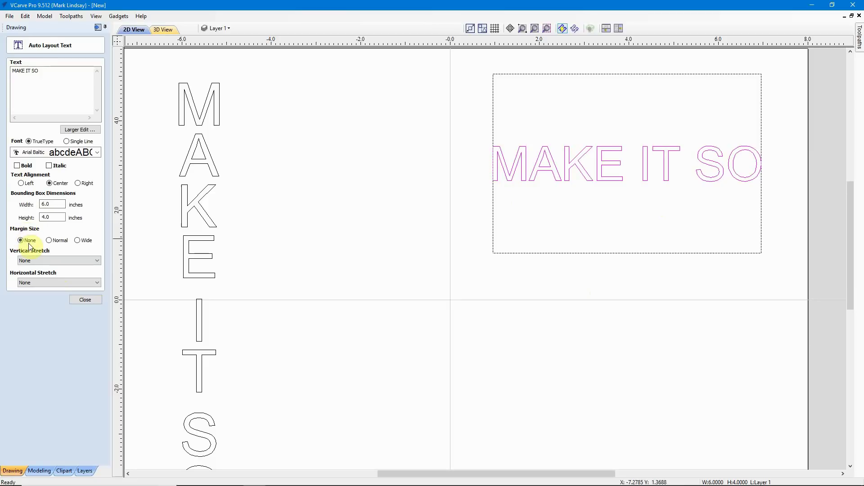
# Step: Set the layout text's margin size to Normal, and clear the existing text and rectangle from the drawing
pyautogui.click(49, 240)
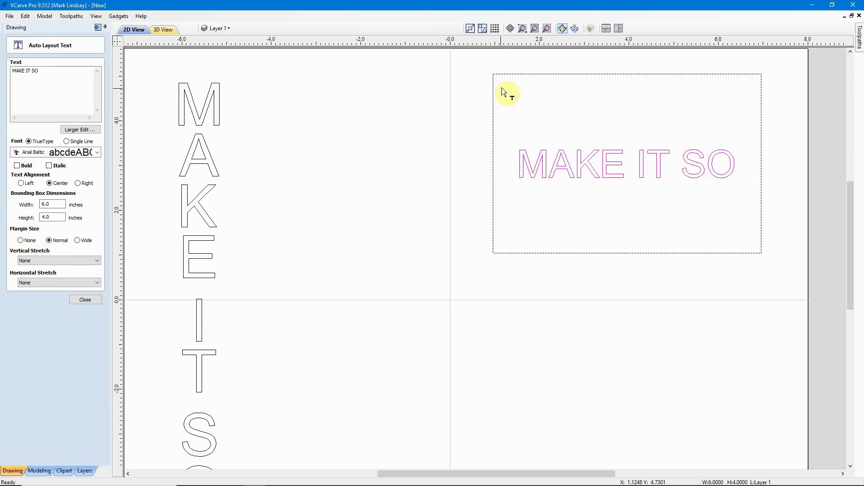
pyautogui.click(82, 300)
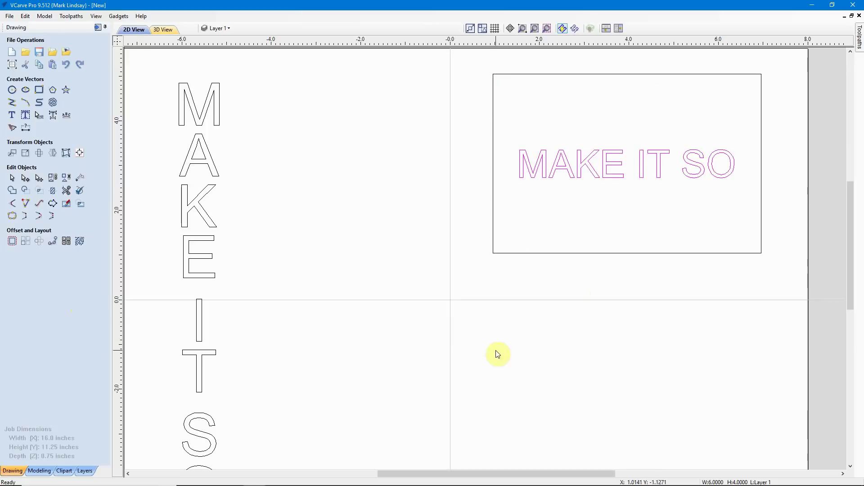
pyautogui.click(522, 253)
pyautogui.press('Delete')
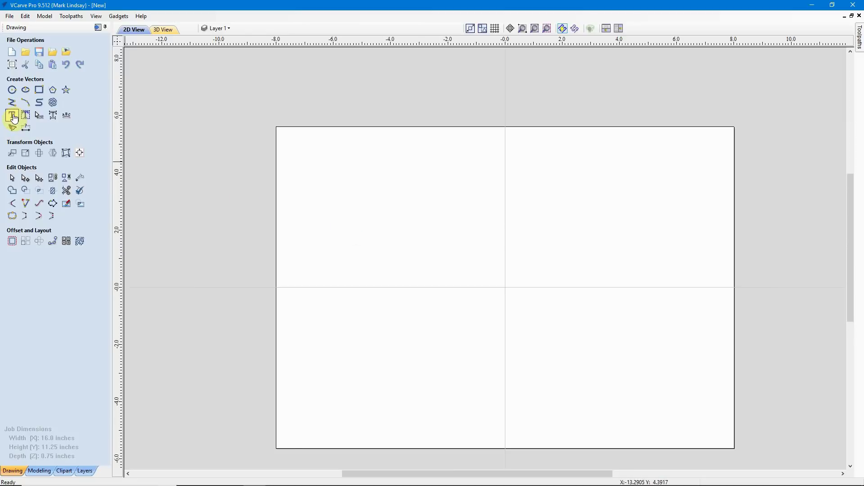
# Step: Start a new Create Text object in the Arial Baltic font with Bold enabled
pyautogui.click(12, 115)
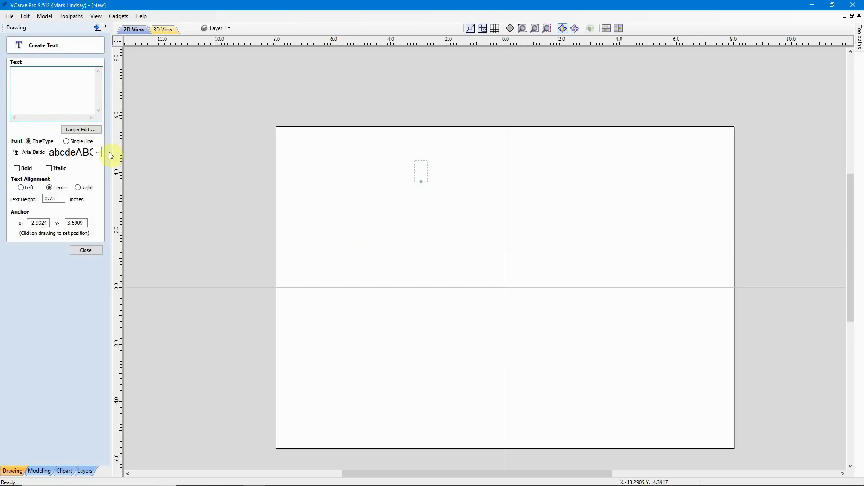
pyautogui.click(97, 154)
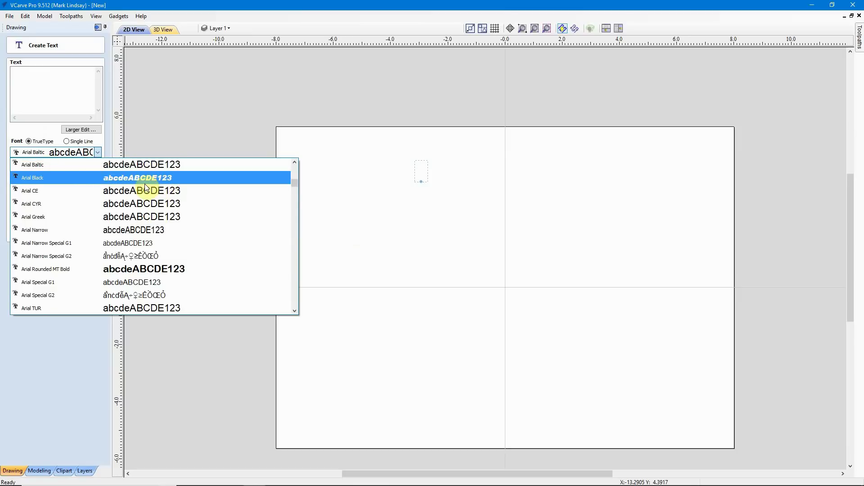
pyautogui.scroll(-2, 145, 187)
pyautogui.scroll(1, 145, 187)
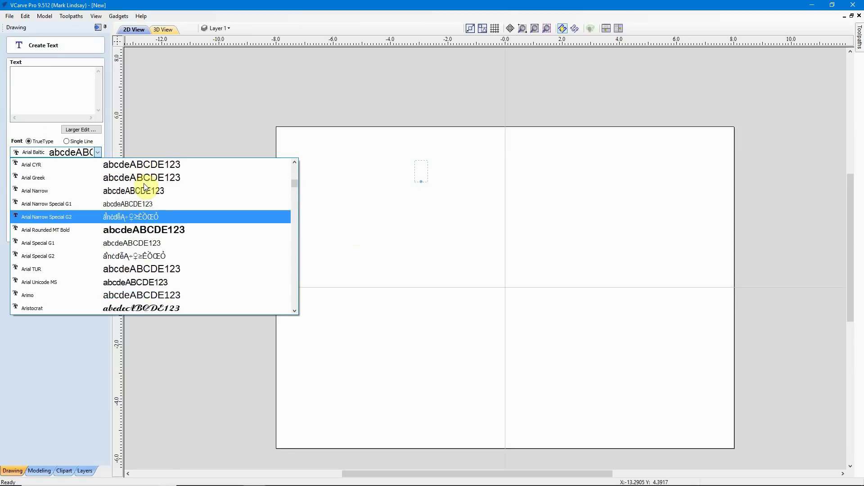
pyautogui.scroll(3, 145, 187)
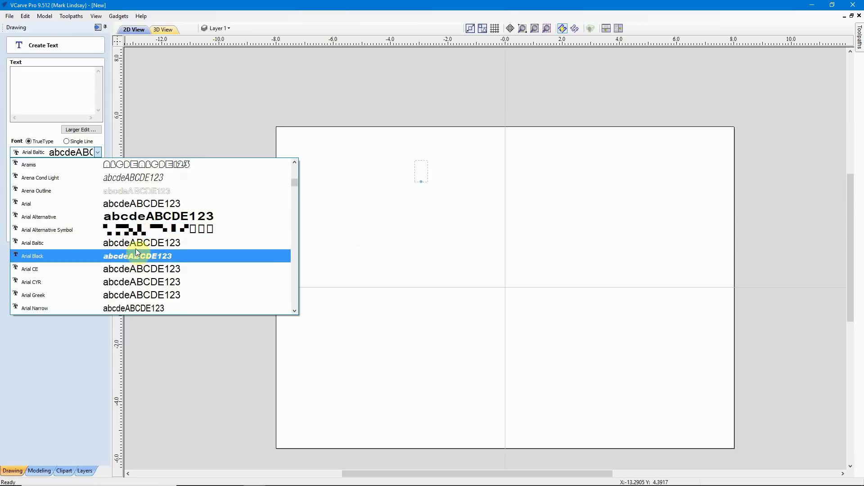
pyautogui.click(136, 255)
pyautogui.click(18, 169)
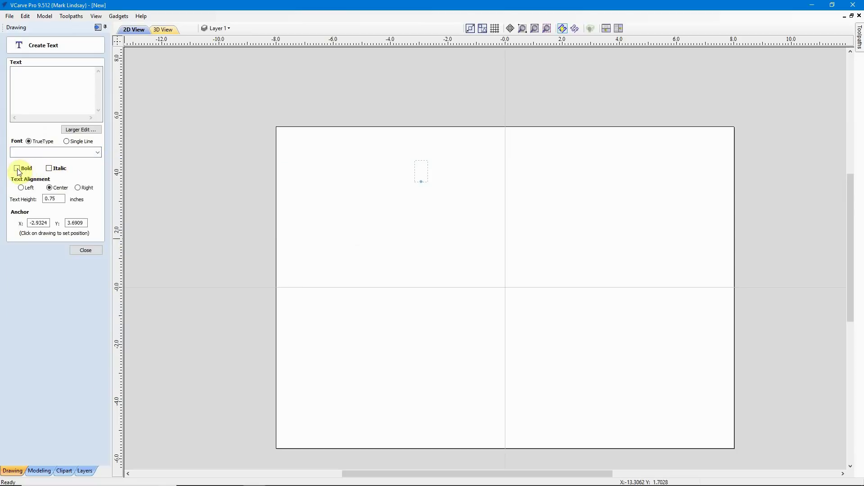
pyautogui.click(54, 168)
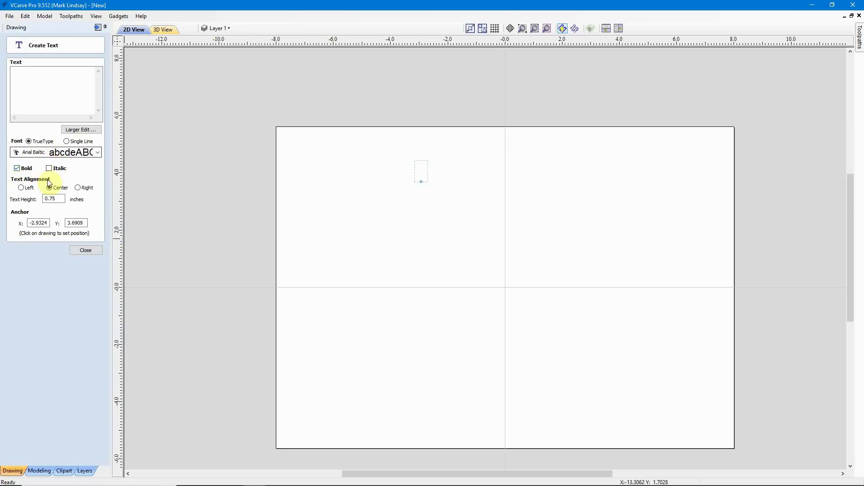
# Step: Anchor the new text at X 0.0, Y 0.0 and set its height to 1.0 inch
pyautogui.click(37, 73)
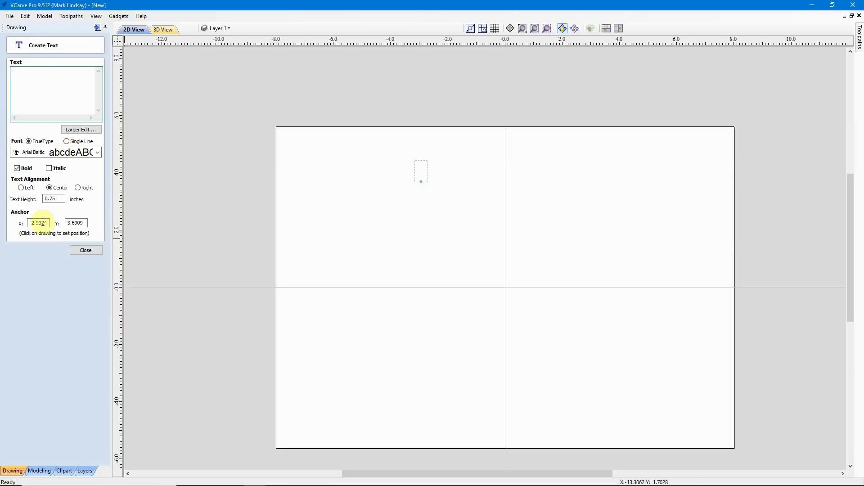
pyautogui.moveTo(49, 222); pyautogui.dragTo(12, 222)
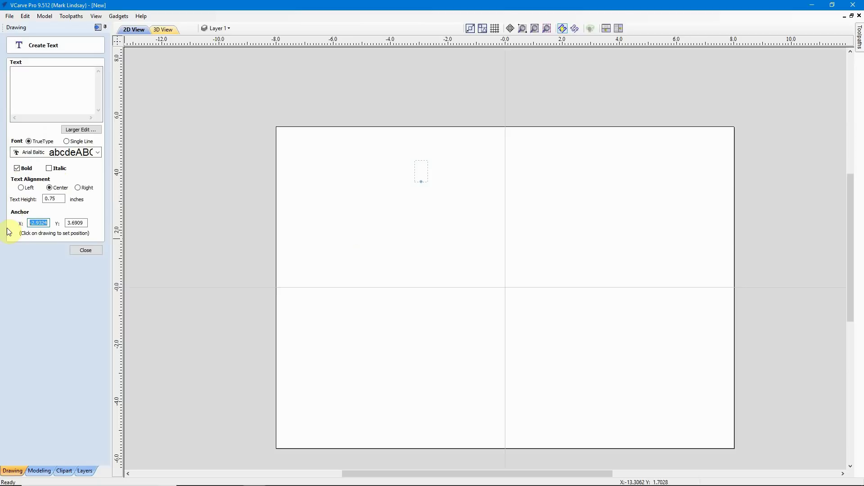
pyautogui.write('0.0')
pyautogui.moveTo(85, 223); pyautogui.dragTo(34, 200)
pyautogui.write('0')
pyautogui.write('1')
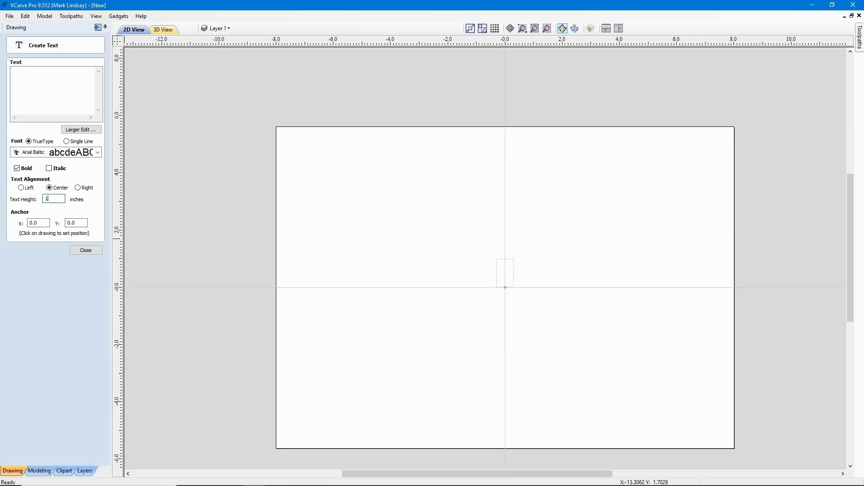
pyautogui.write('.')
# Step: Enter MAKE IT SO as the text and finish creating it
pyautogui.click(31, 83)
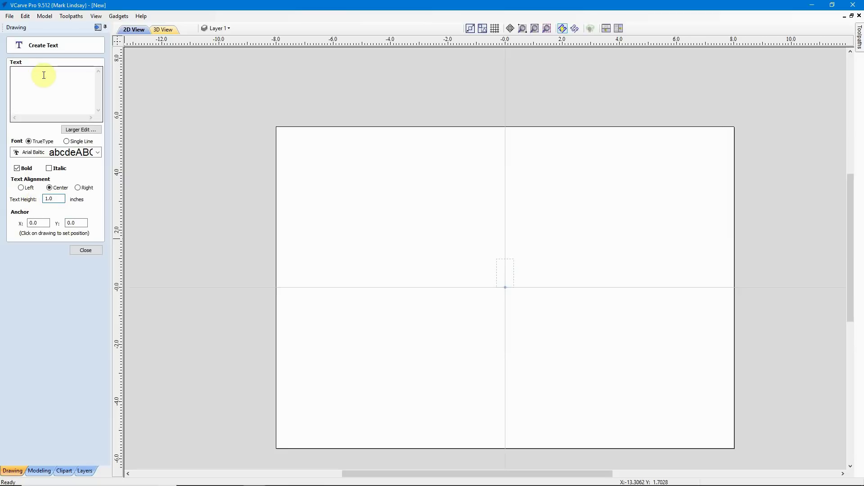
pyautogui.write('M')
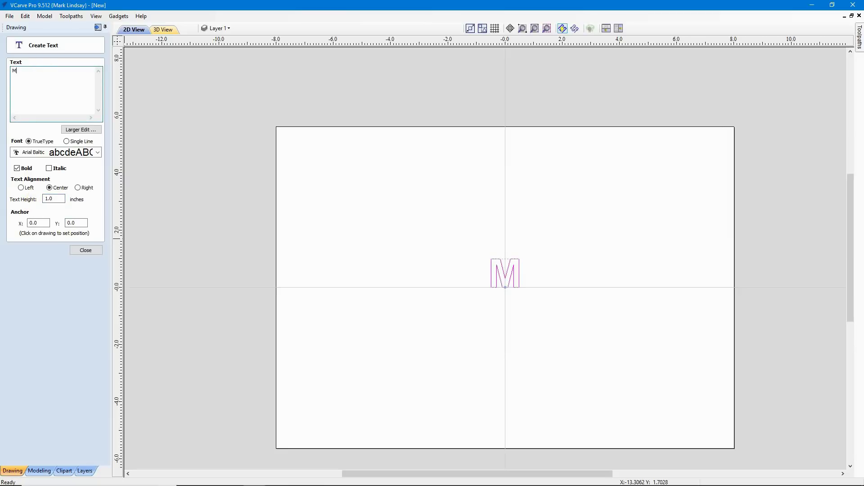
pyautogui.write('AKE IT SO')
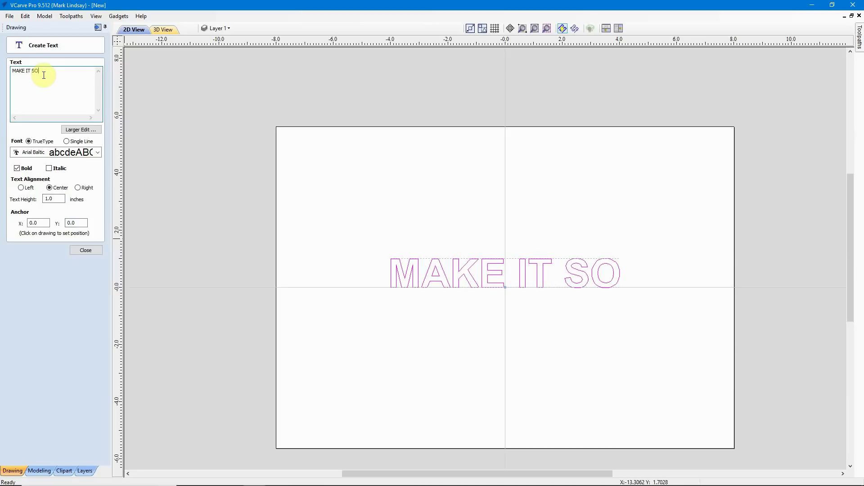
pyautogui.click(85, 250)
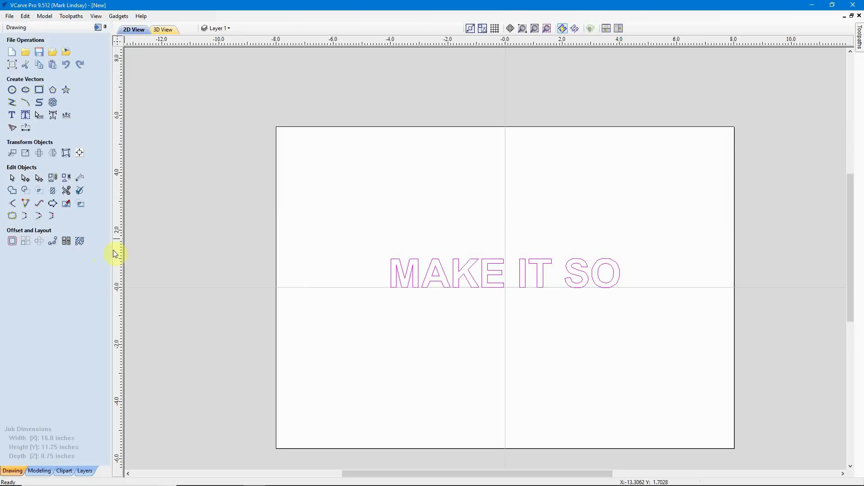
# Step: Scale the MAKE IT SO text up about its center to about 13.97 inches wide
pyautogui.click(608, 289)
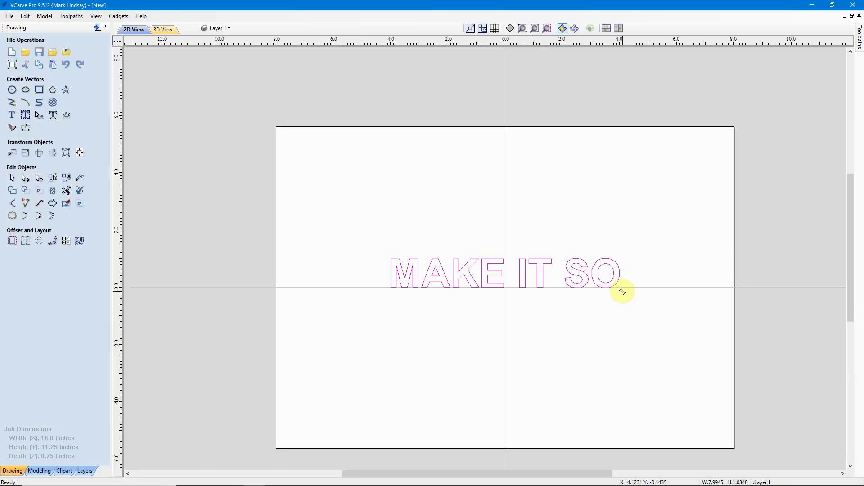
pyautogui.moveTo(622, 292); pyautogui.dragTo(630, 299)
pyautogui.click(544, 390)
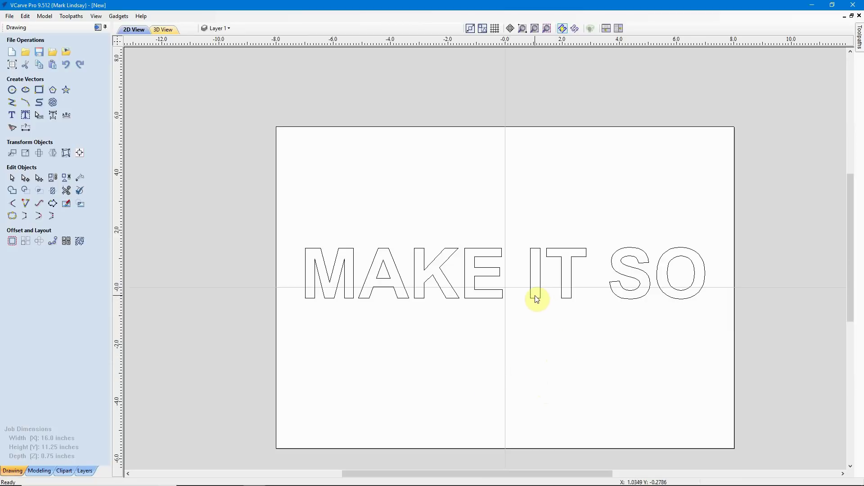
# Step: Convert the whole MAKE IT SO text to curves and deselect it
pyautogui.hotkey('ctrl', 'a')
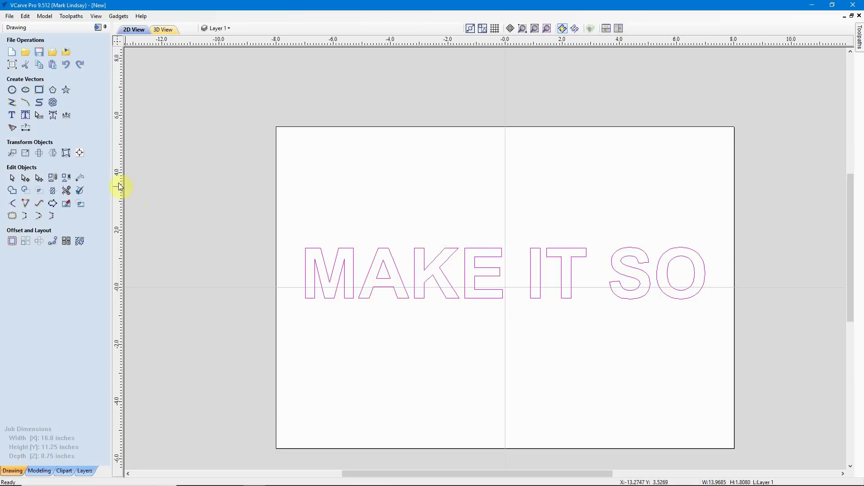
pyautogui.click(52, 116)
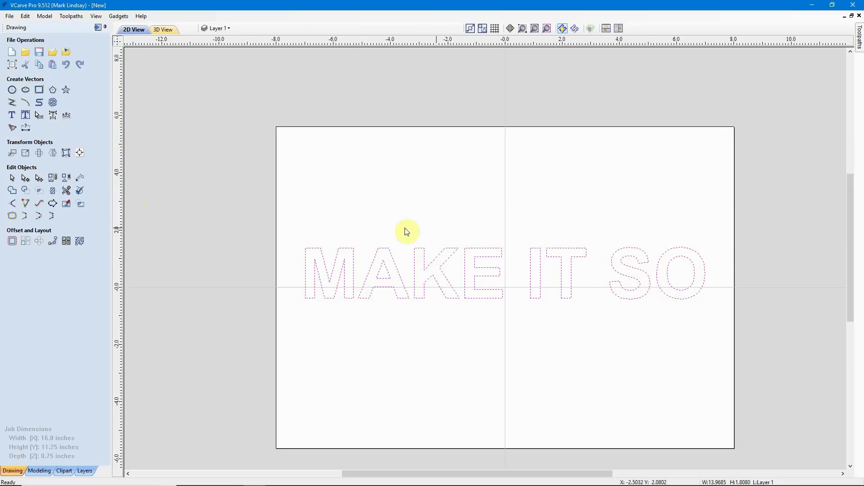
pyautogui.click(382, 338)
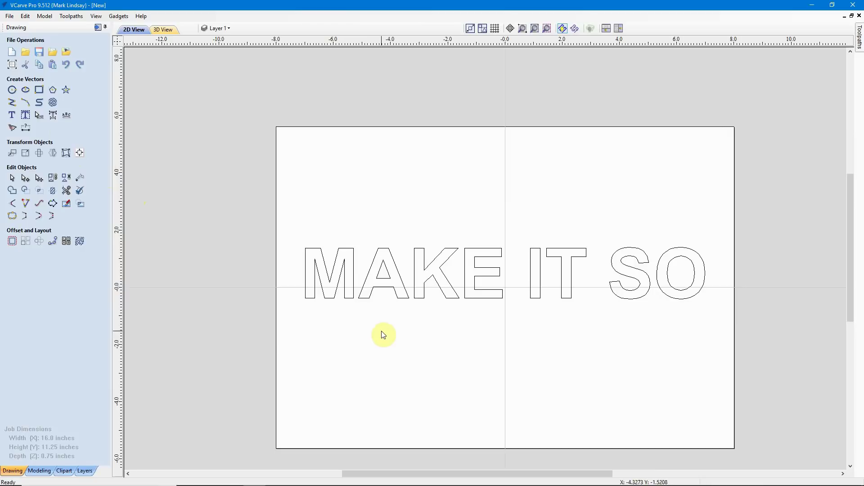
# Step: Check that the converted letters are separate vectors by selecting letters of MAKE individually
pyautogui.click(324, 306)
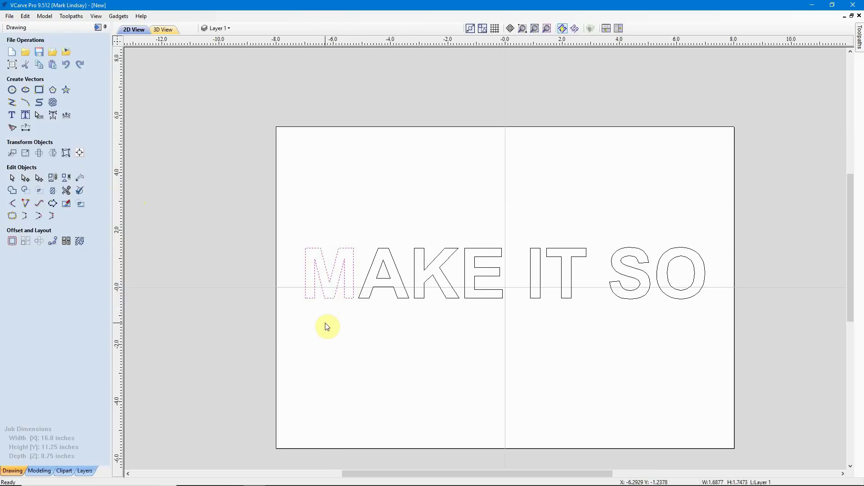
pyautogui.click(363, 318)
pyautogui.click(418, 318)
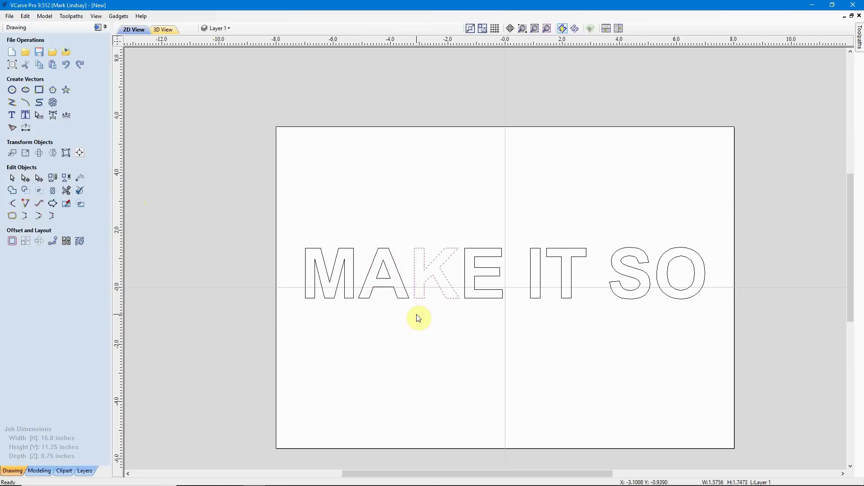
pyautogui.click(481, 315)
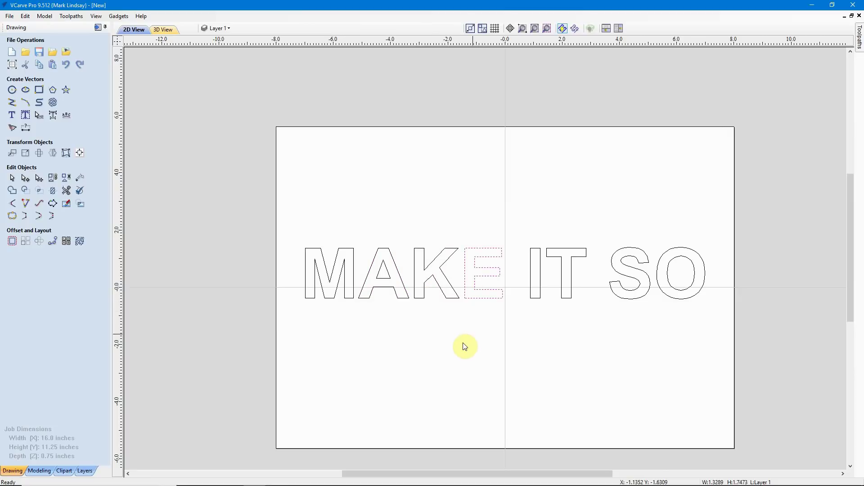
pyautogui.click(396, 324)
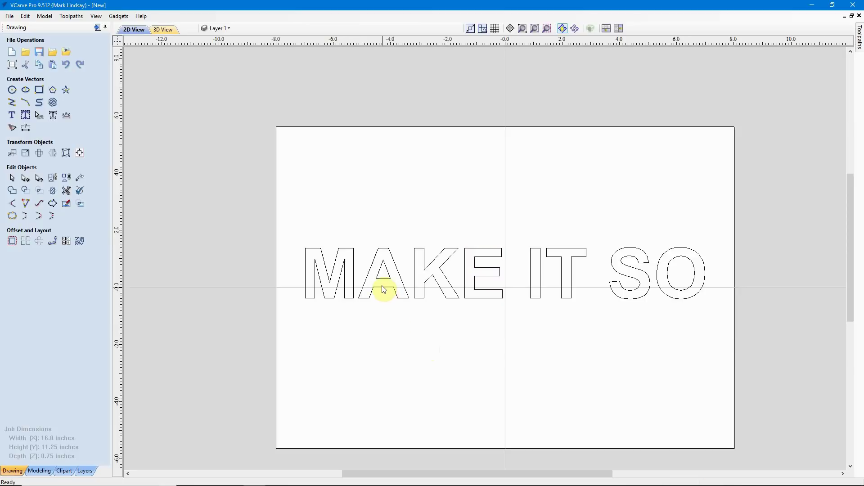
# Step: Examine the inner and outer outlines of the letters O and A by selecting them separately and together
pyautogui.click(686, 299)
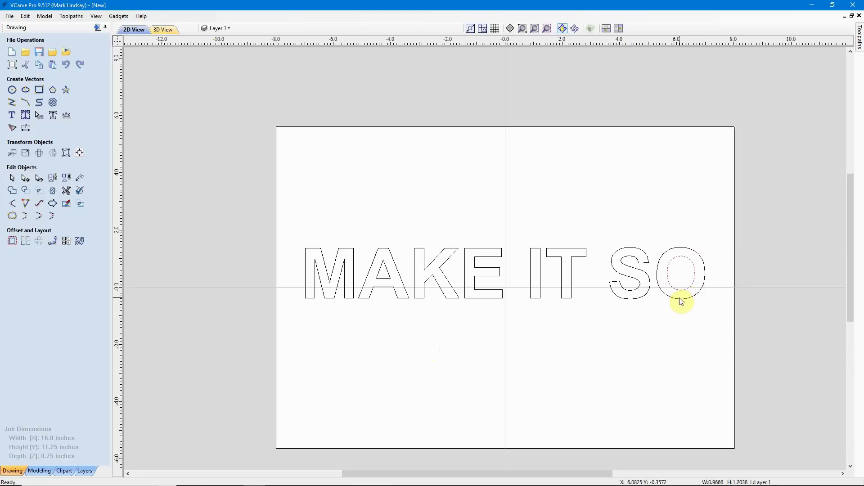
pyautogui.click(686, 329)
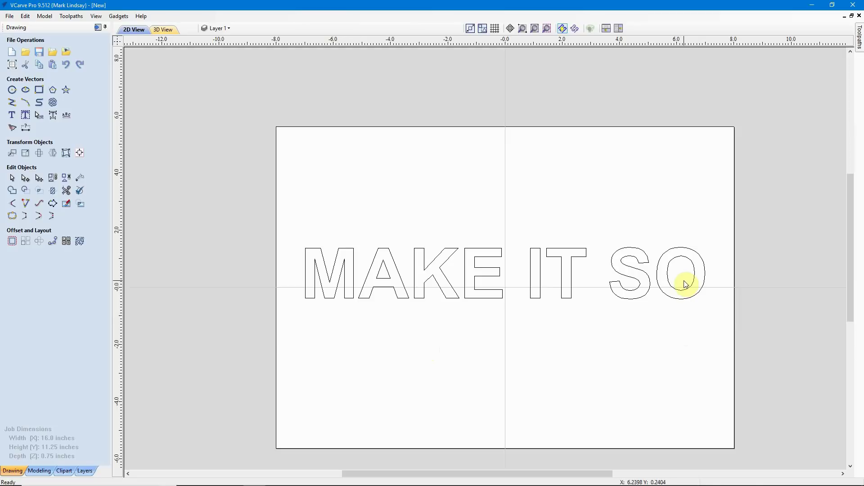
pyautogui.moveTo(685, 286); pyautogui.dragTo(664, 329)
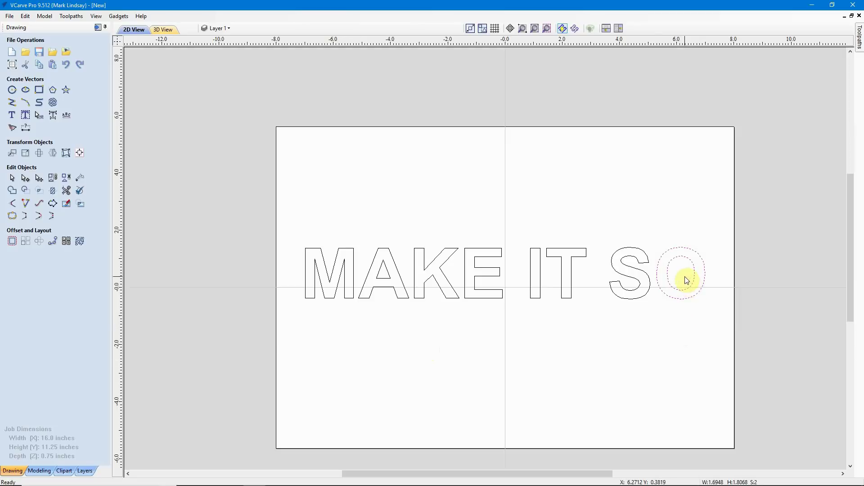
pyautogui.click(386, 276)
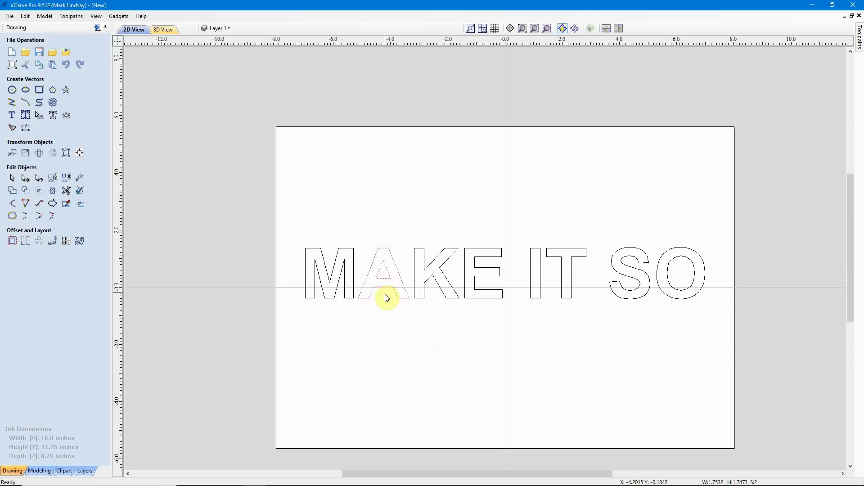
pyautogui.click(382, 355)
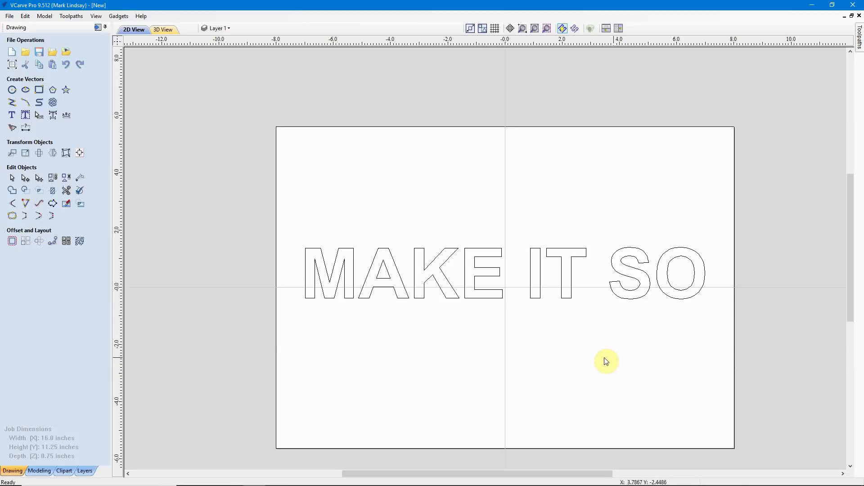
# Step: Offset all the MAKE IT SO letter outlines inwards by 0.03125 inches, deleting the originals
pyautogui.scroll(2, 380, 299)
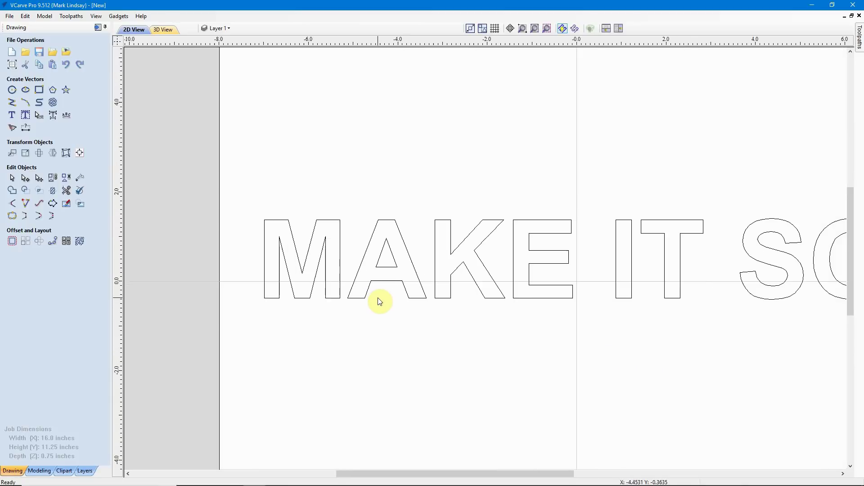
pyautogui.scroll(1, 344, 316)
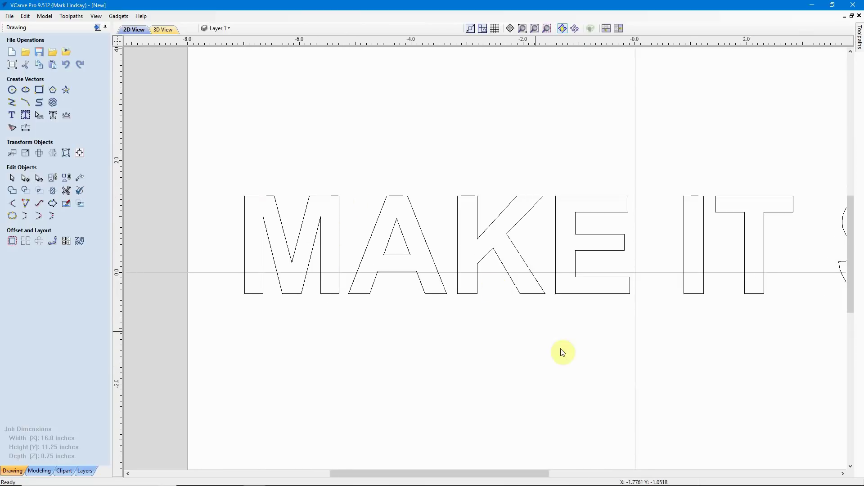
pyautogui.scroll(-2, 478, 347)
pyautogui.scroll(-1, 450, 341)
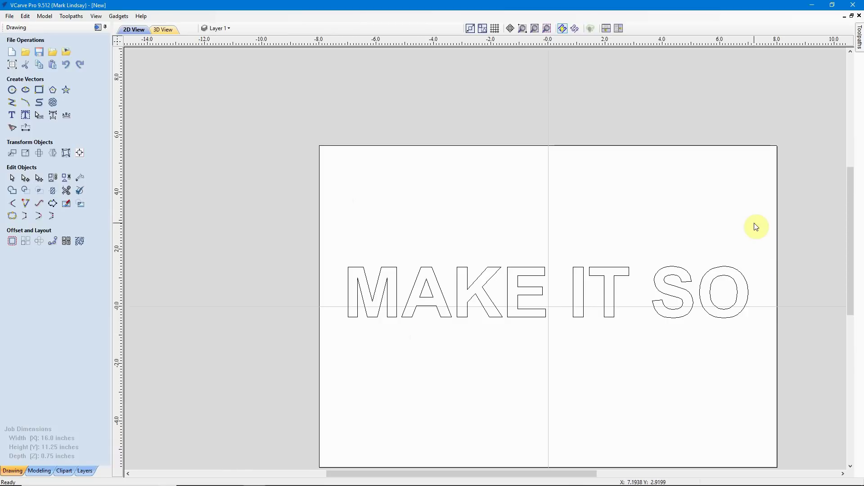
pyautogui.moveTo(755, 223); pyautogui.dragTo(357, 361)
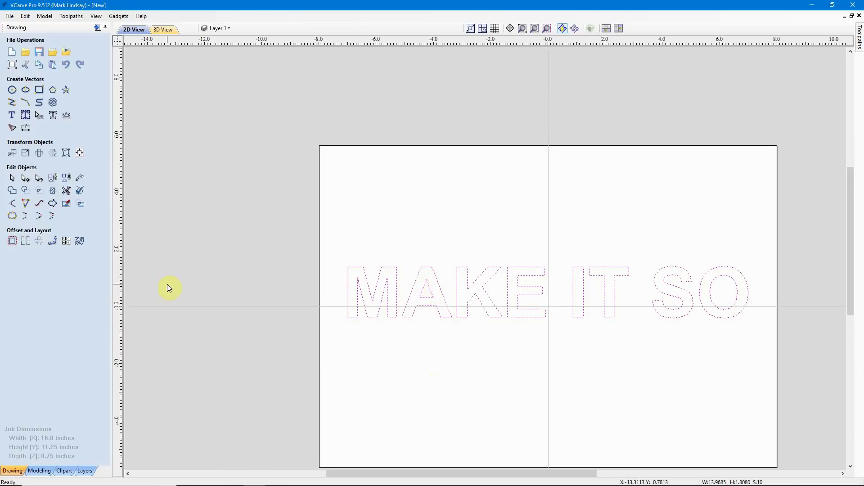
pyautogui.click(12, 242)
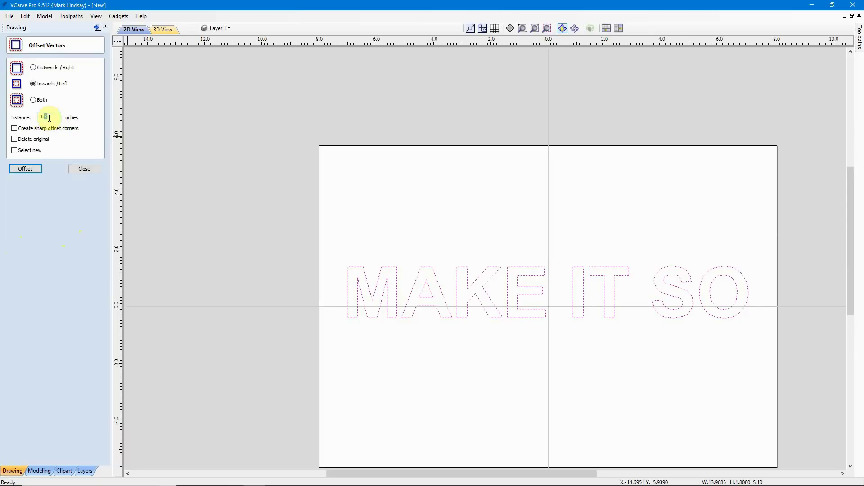
pyautogui.write('03125')
pyautogui.click(16, 139)
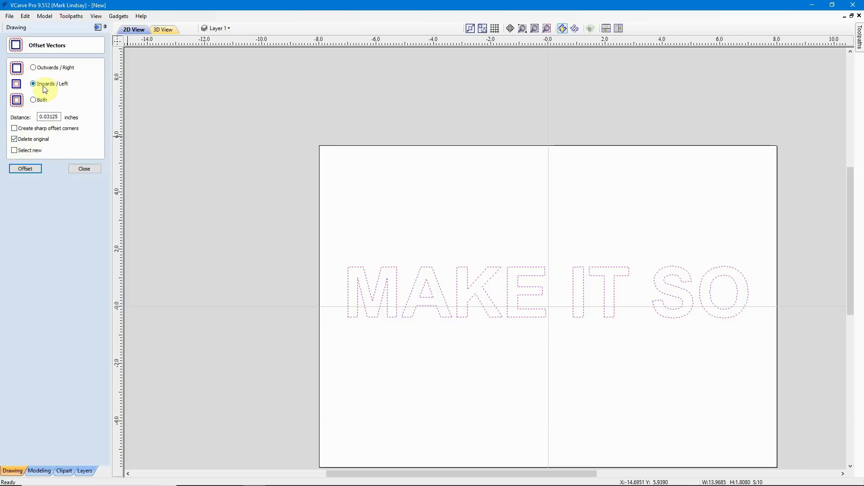
pyautogui.click(24, 169)
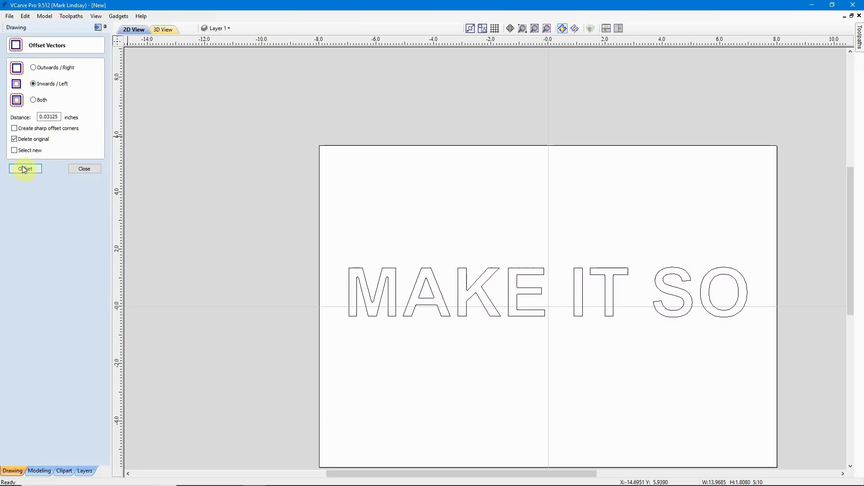
# Step: Offset all the inset MAKE IT SO outlines outwards by 0.03125 inches, deleting the originals, and close the offset tool
pyautogui.scroll(2, 369, 311)
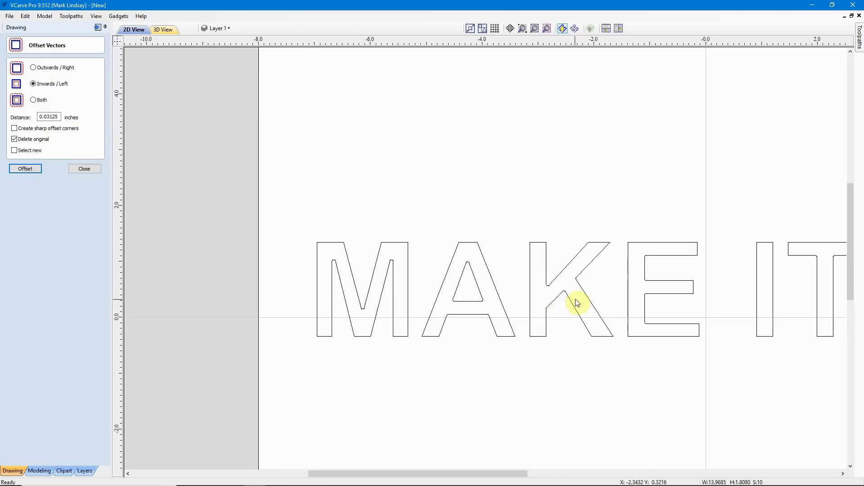
pyautogui.scroll(-4, 553, 293)
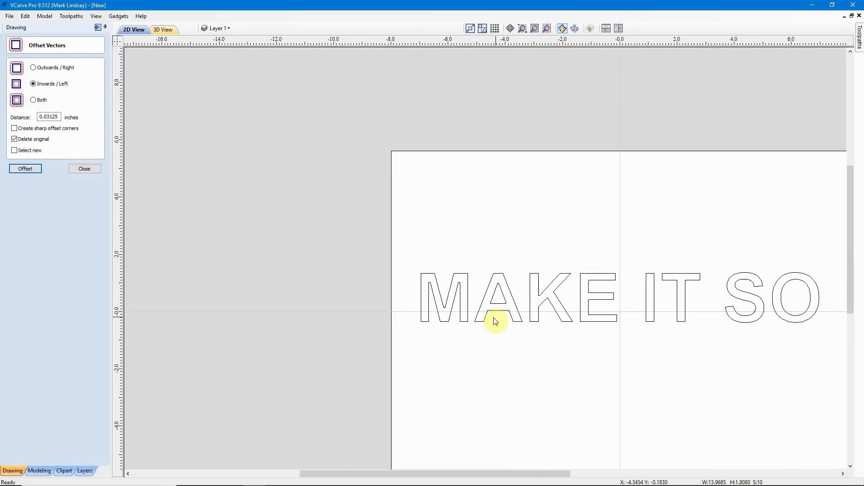
pyautogui.moveTo(762, 254); pyautogui.dragTo(415, 359)
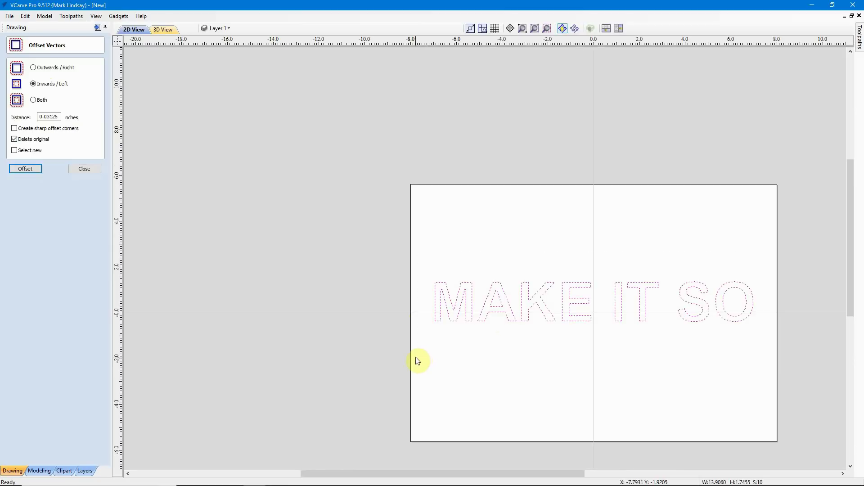
pyautogui.click(33, 68)
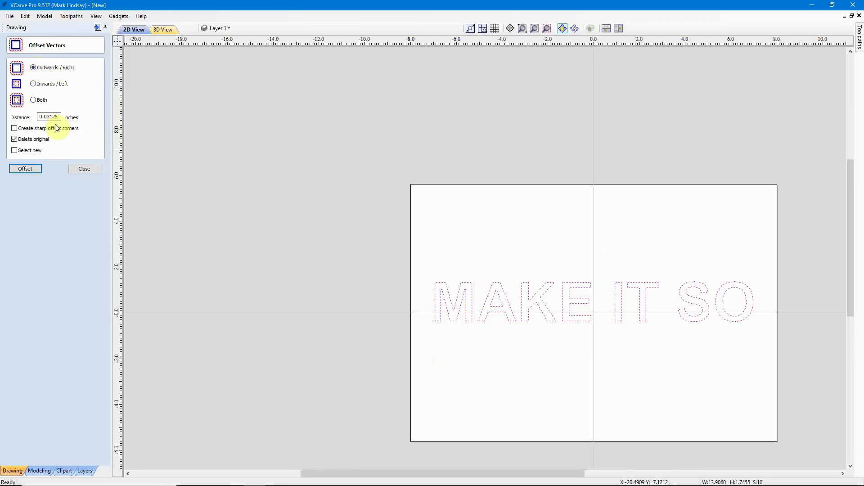
pyautogui.click(26, 168)
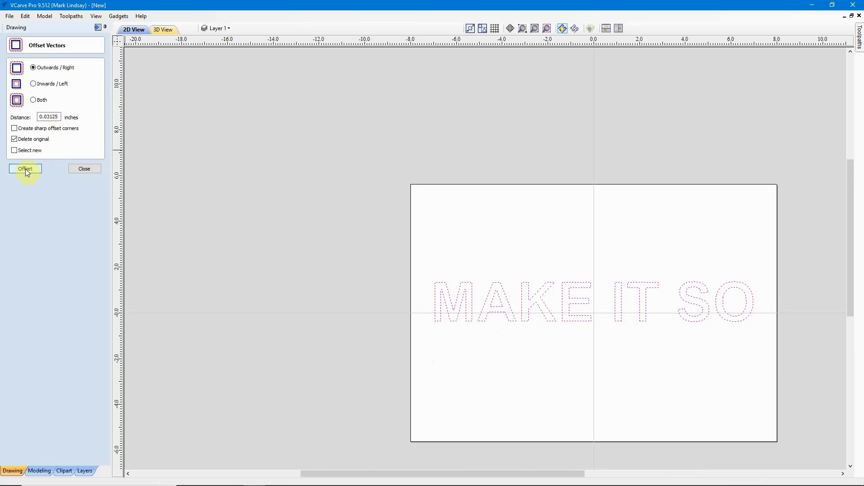
pyautogui.click(75, 169)
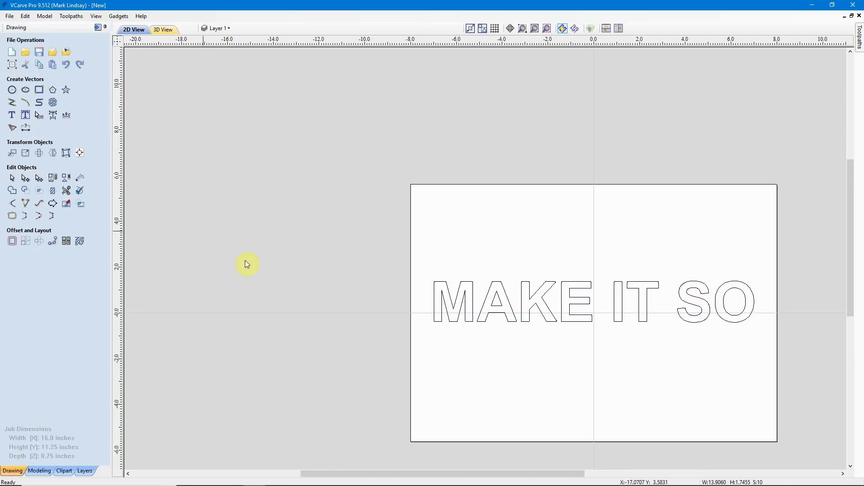
# Step: Examine the corners of the offset letters up close, especially on MAKE and IT
pyautogui.scroll(5, 494, 342)
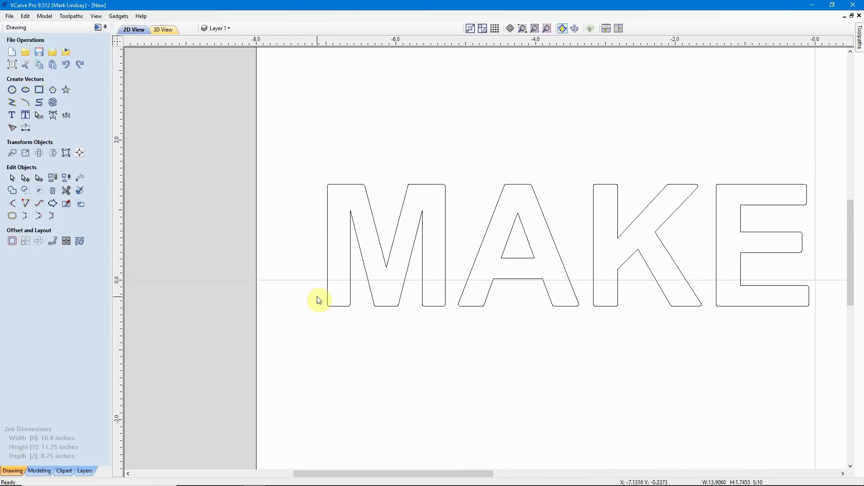
pyautogui.scroll(-3, 311, 325)
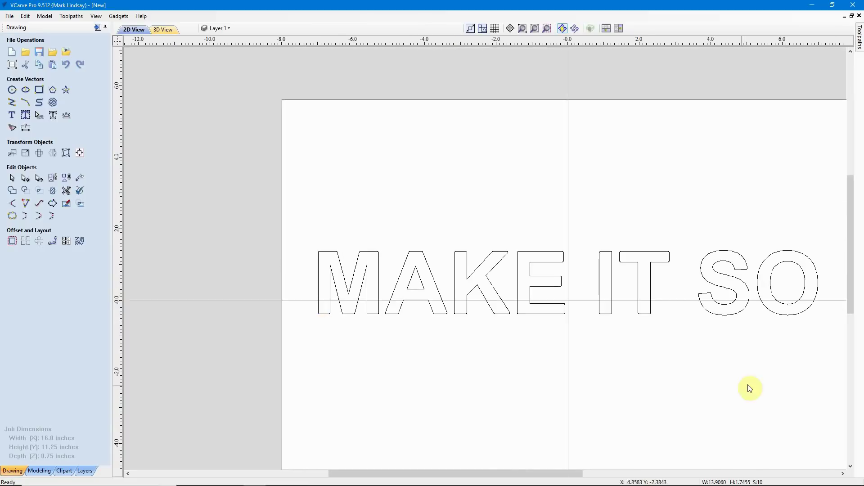
pyautogui.scroll(4, 684, 339)
pyautogui.scroll(3, 642, 218)
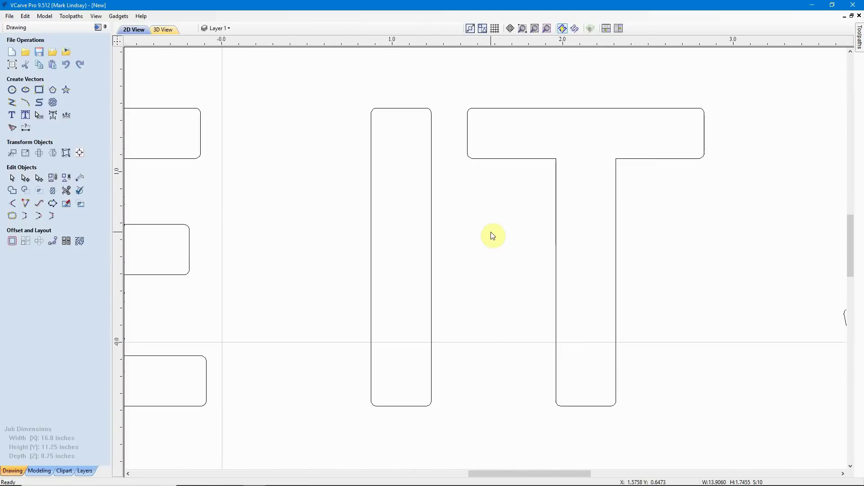
pyautogui.scroll(1, 494, 236)
pyautogui.scroll(-3, 498, 238)
pyautogui.scroll(-2, 498, 239)
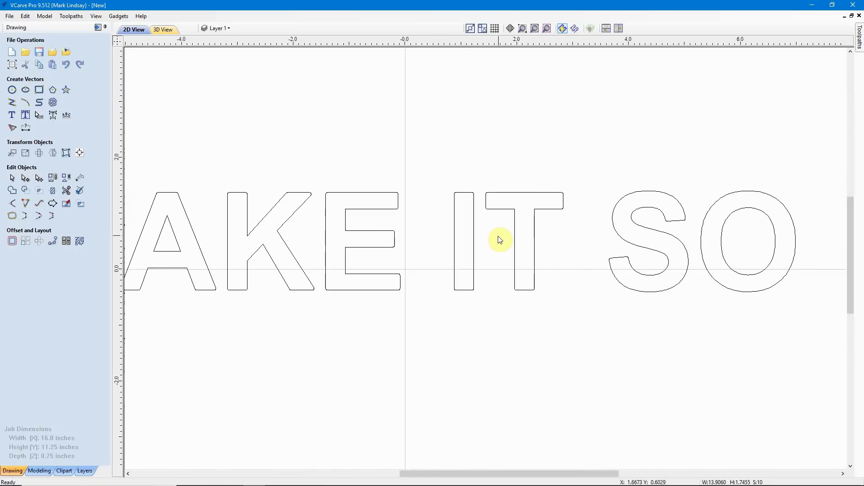
pyautogui.scroll(-1, 505, 283)
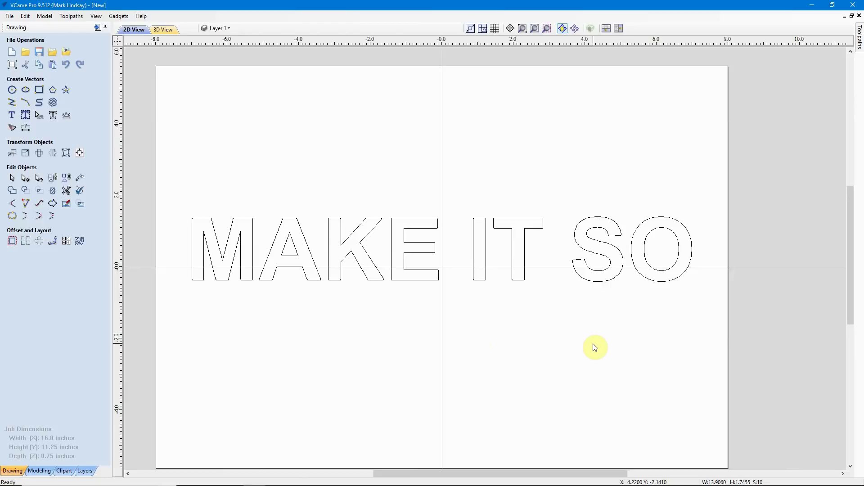
pyautogui.scroll(-1, 351, 347)
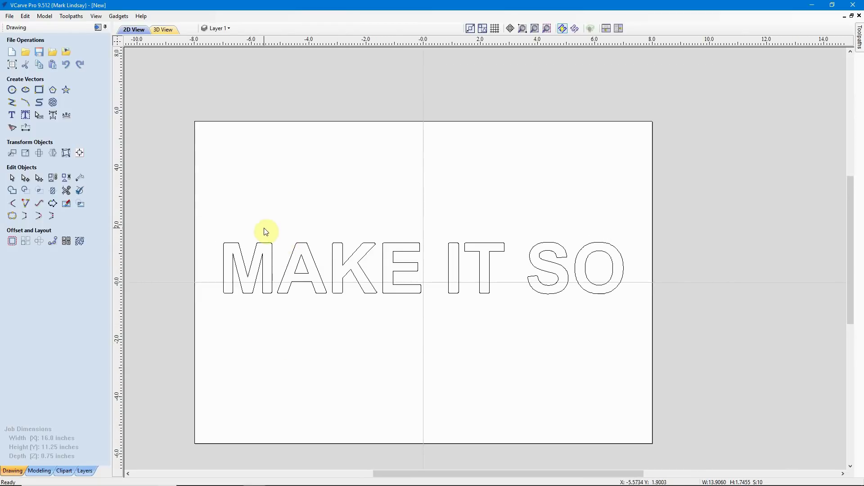
# Step: Enlarge the M of MAKE to about 2.14 inches high and shrink both outlines of the A to about 1.25 inches high
pyautogui.click(247, 277)
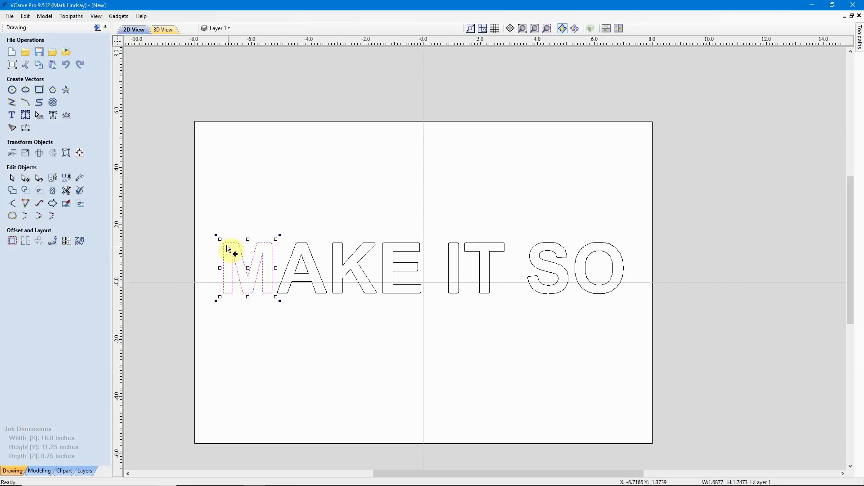
pyautogui.moveTo(220, 240); pyautogui.dragTo(212, 225)
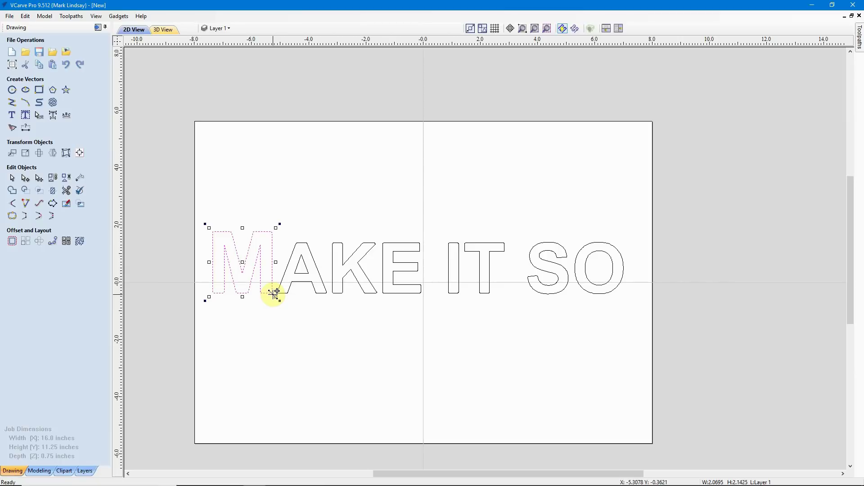
pyautogui.click(325, 293)
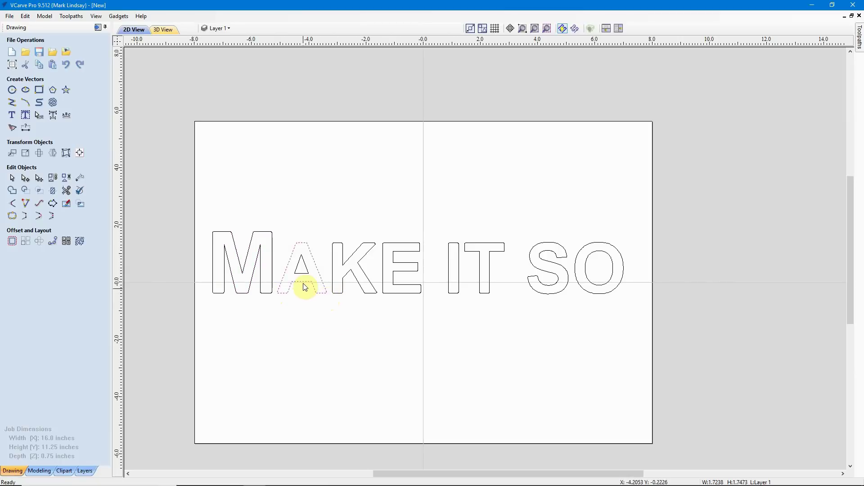
pyautogui.click(306, 297)
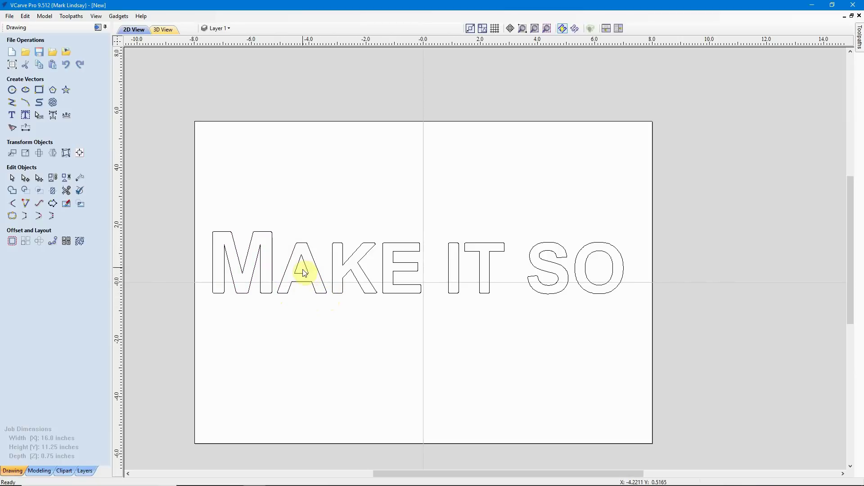
pyautogui.click(305, 272)
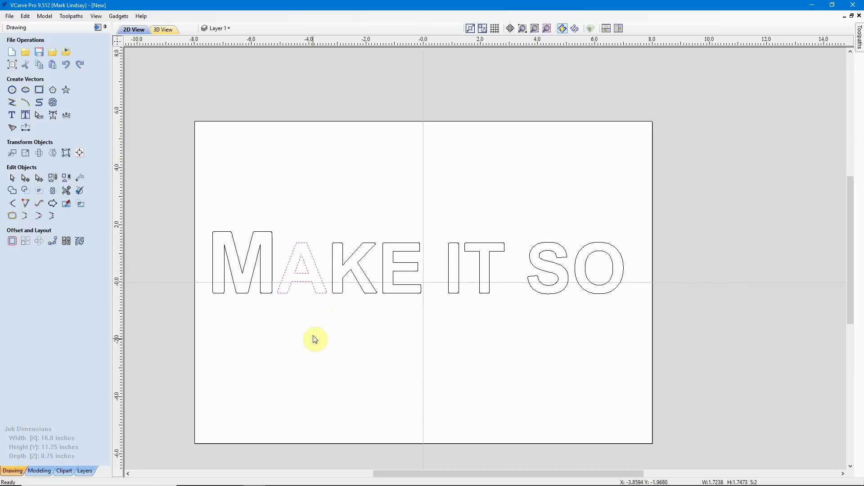
pyautogui.click(306, 288)
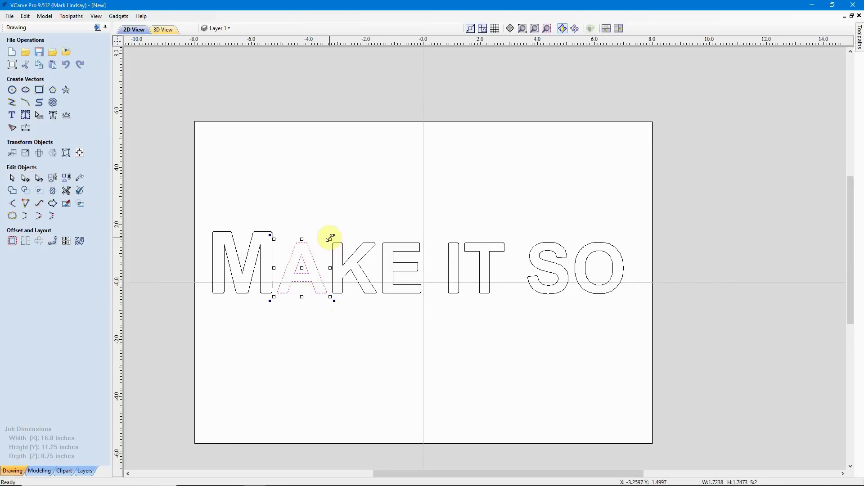
pyautogui.moveTo(331, 237); pyautogui.dragTo(316, 254)
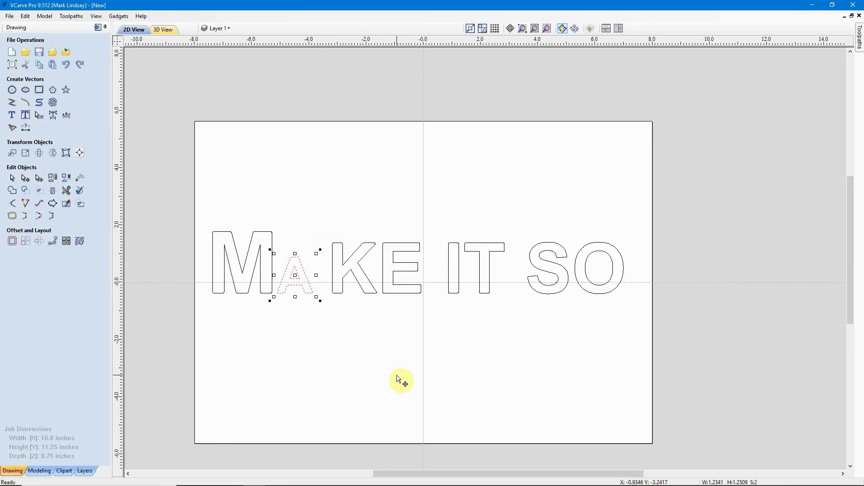
# Step: Nudge the letter K left in small increments until it sits close beside the reduced A, and deselect it
pyautogui.click(369, 297)
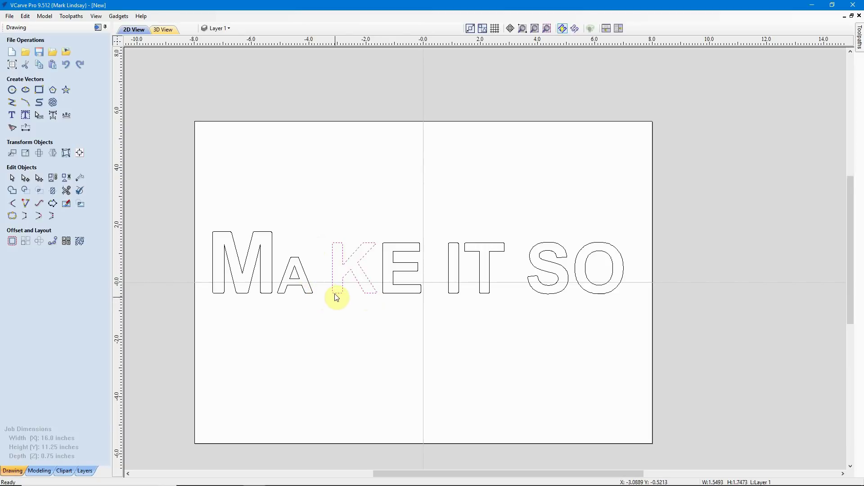
pyautogui.scroll(3, 336, 300)
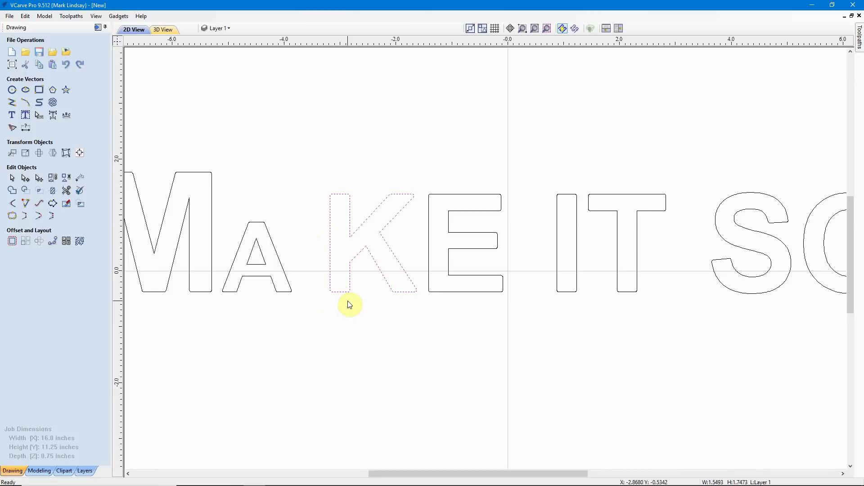
pyautogui.press('Left')
pyautogui.press('Left')
pyautogui.press('Left')
pyautogui.press('Left')
pyautogui.press('Left')
pyautogui.press('Left')
pyautogui.press('Left')
pyautogui.press('Left')
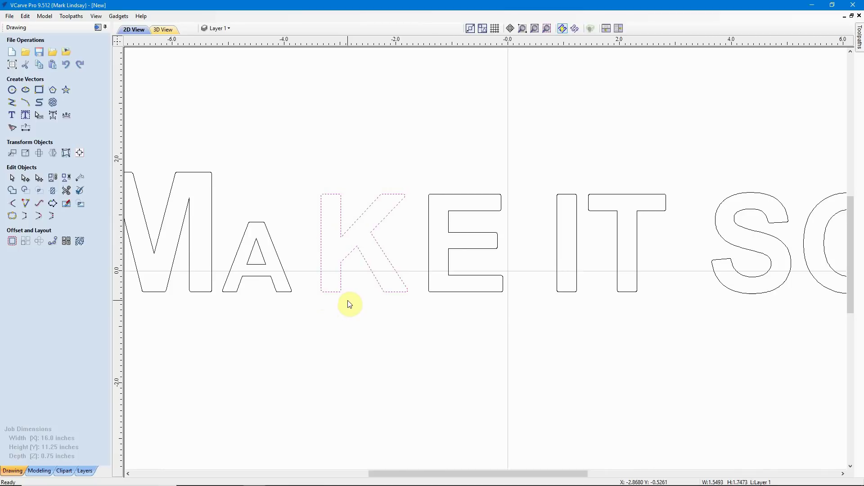
pyautogui.press('Left')
pyautogui.press('Left')
pyautogui.press('Left')
pyautogui.press('Left')
pyautogui.press('Left')
pyautogui.press('Left')
pyautogui.press('Left')
pyautogui.press('Left')
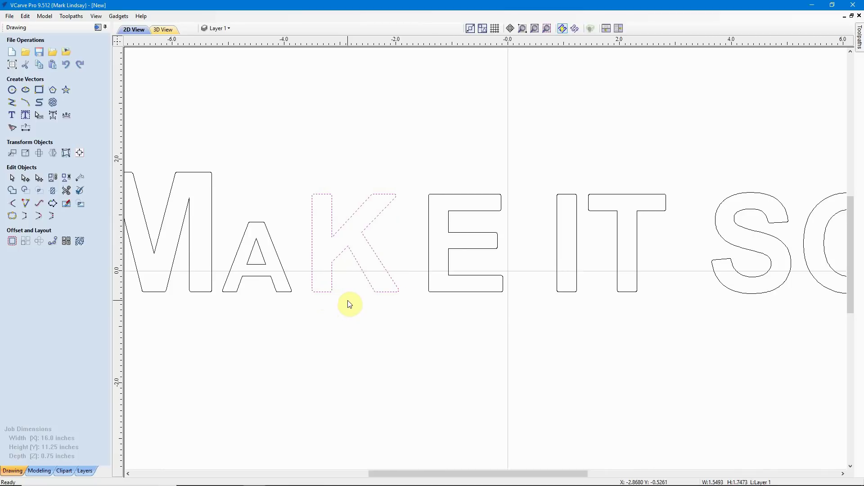
pyautogui.press('Left')
pyautogui.press('Left')
pyautogui.press('Left')
pyautogui.press('Left')
pyautogui.press('Left')
pyautogui.press('Left')
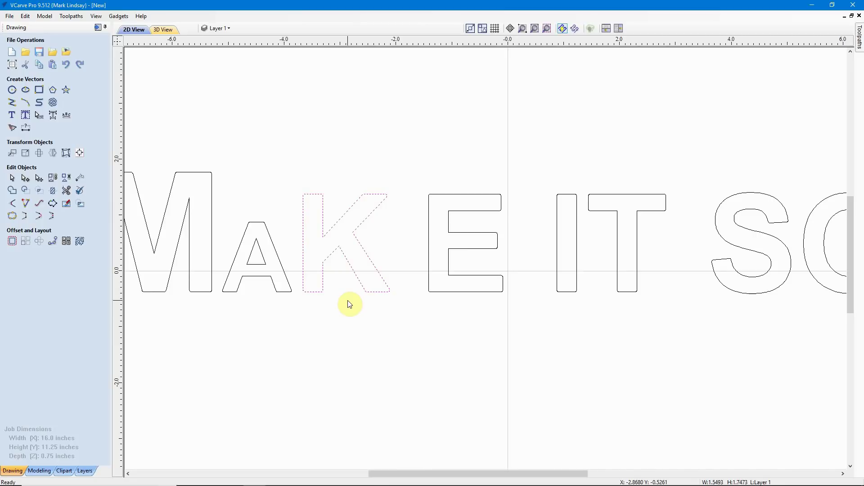
pyautogui.press('Left')
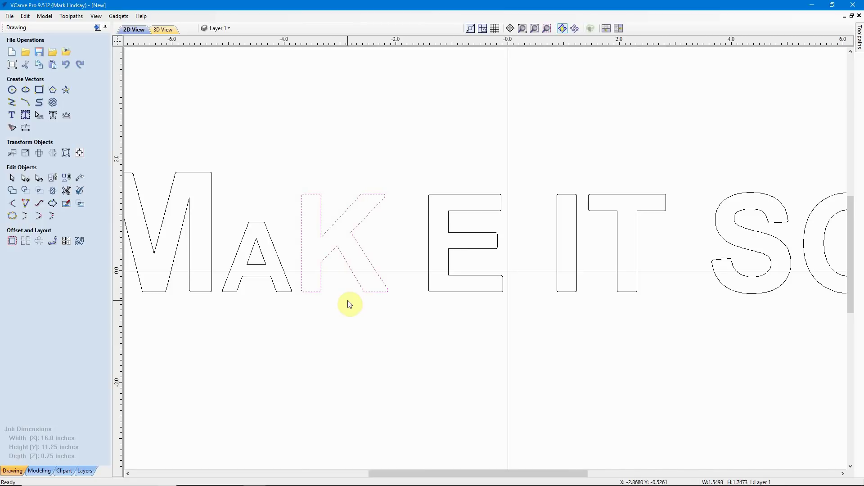
pyautogui.press('Escape')
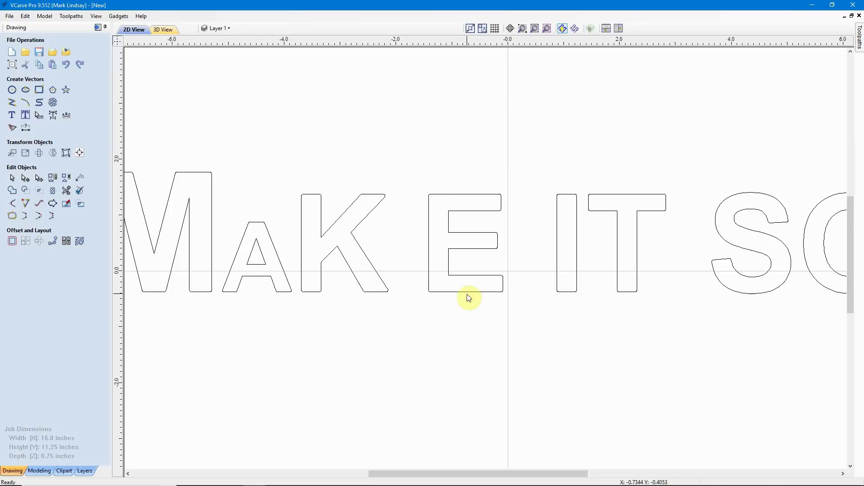
# Step: Shrink the E of MAKE proportionally to about 1.25 inches high, keeping its baseline
pyautogui.click(468, 296)
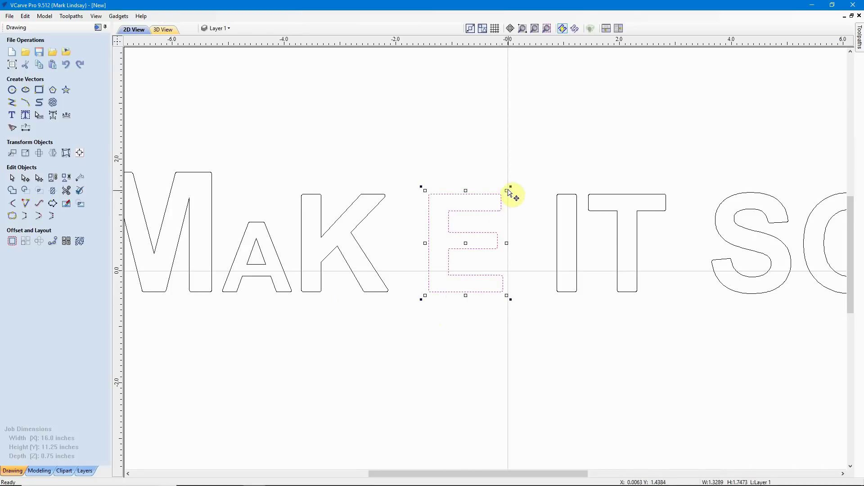
pyautogui.moveTo(506, 191); pyautogui.dragTo(482, 212)
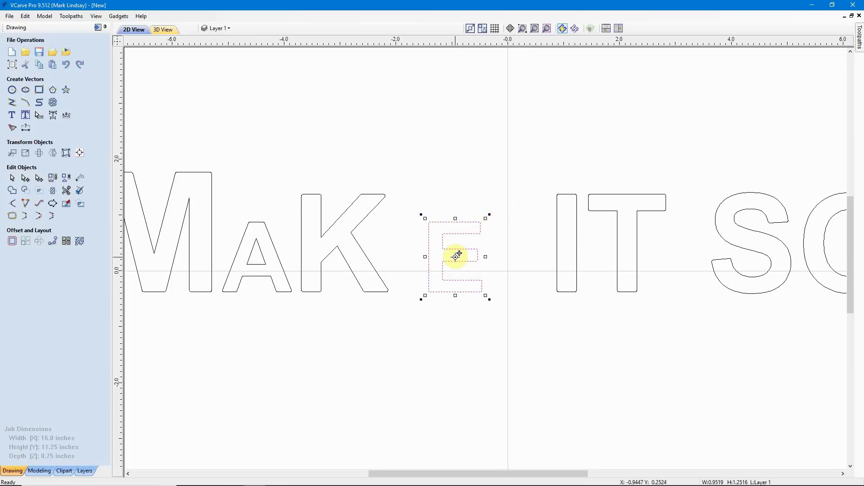
# Step: Move the reduced E of MAKE left until it sits close beside the K, and deselect it
pyautogui.moveTo(455, 256); pyautogui.dragTo(424, 256)
pyautogui.click(468, 347)
pyautogui.scroll(-4, 468, 344)
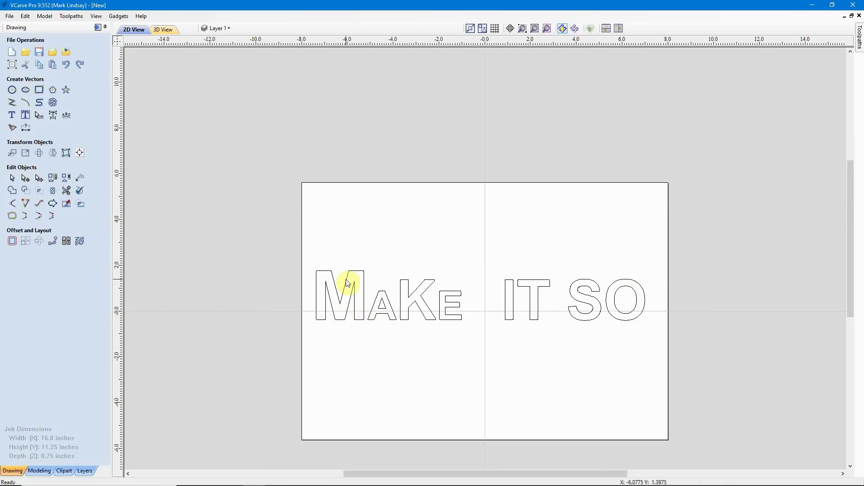
# Step: Rotate the E of MAKE slightly clockwise and the K slightly counterclockwise
pyautogui.scroll(5, 437, 325)
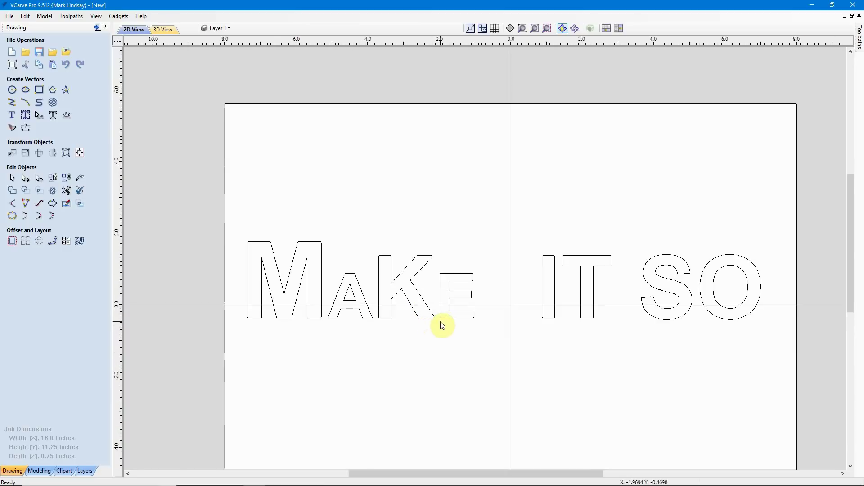
pyautogui.click(455, 317)
pyautogui.click(454, 315)
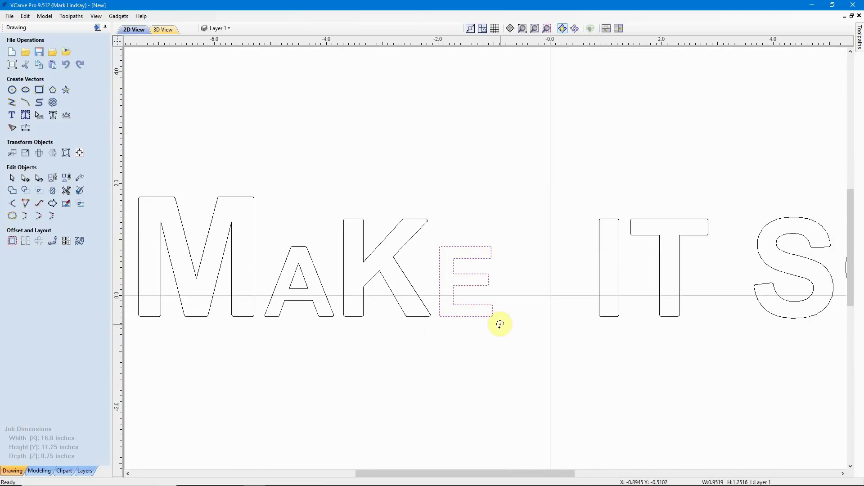
pyautogui.moveTo(500, 324); pyautogui.dragTo(498, 328)
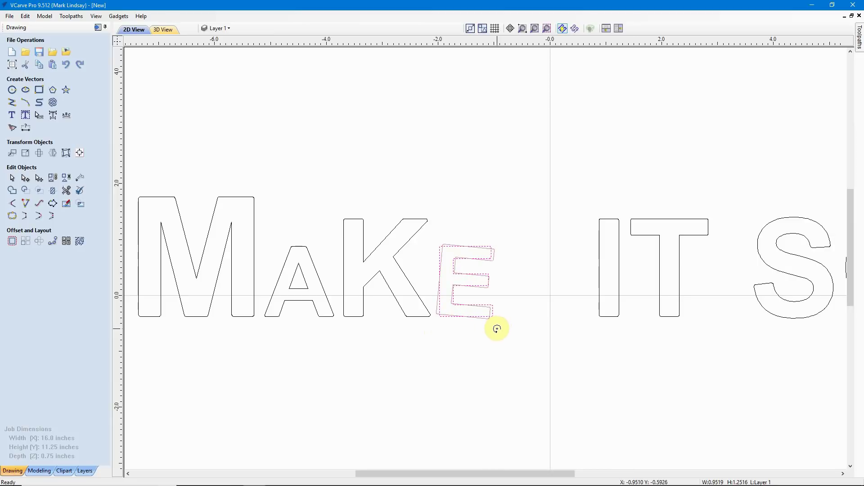
pyautogui.click(408, 318)
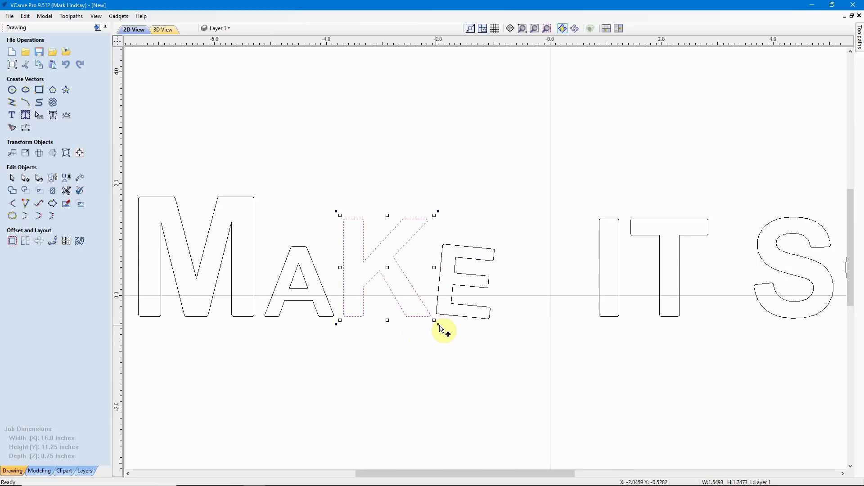
pyautogui.moveTo(439, 327); pyautogui.dragTo(448, 324)
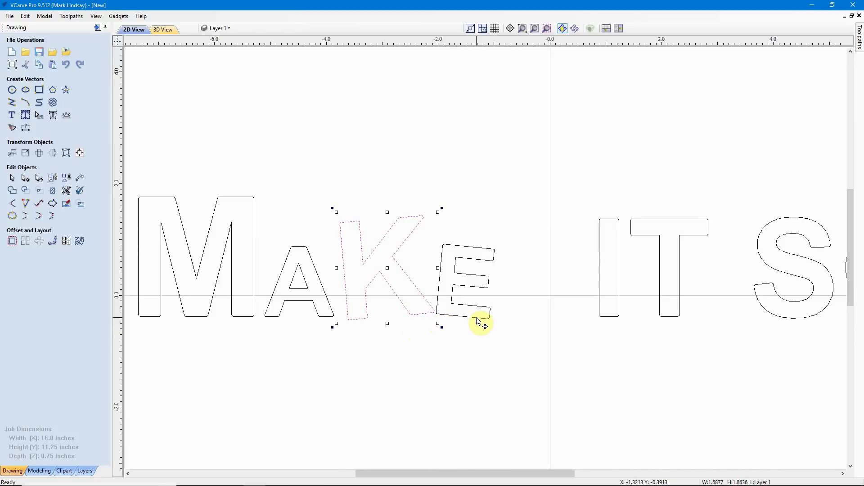
# Step: Nudge the tilted E right in small increments to open a gap from the K, and deselect it
pyautogui.click(478, 321)
pyautogui.click(478, 321)
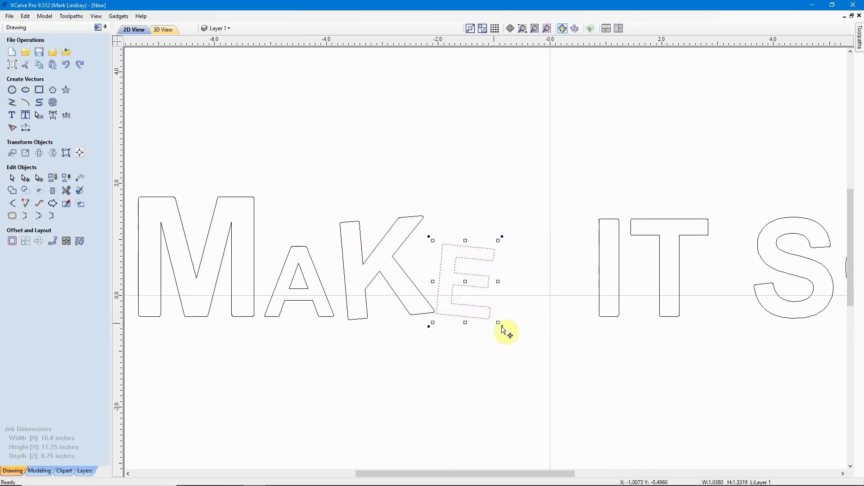
pyautogui.press('Right')
pyautogui.press('Right')
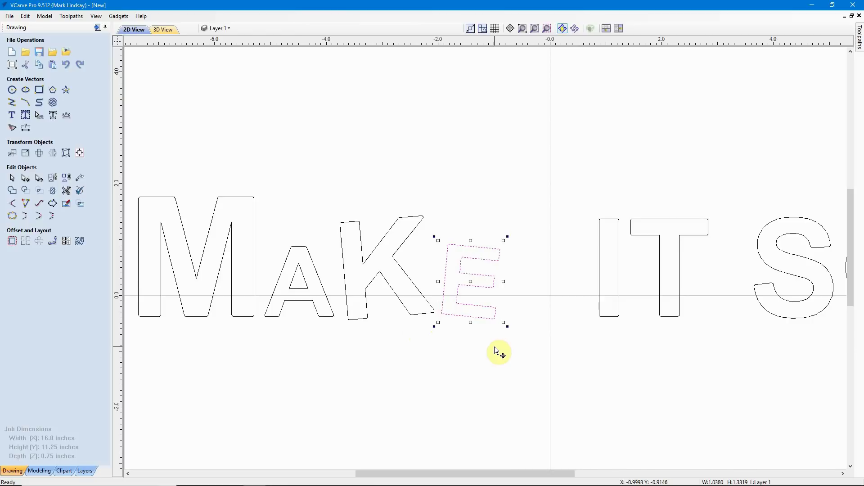
pyautogui.click(424, 363)
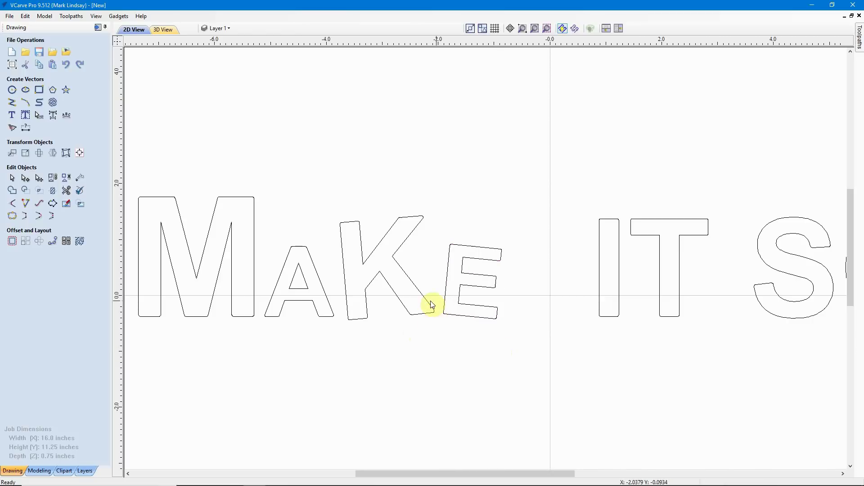
# Step: Rotate both outlines of the A in MAKE slightly clockwise together, and deselect them
pyautogui.click(322, 319)
pyautogui.click(293, 343)
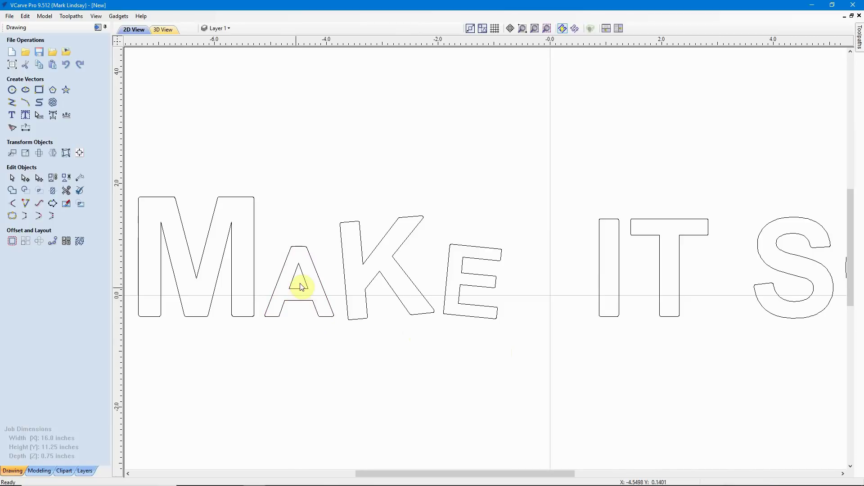
pyautogui.click(295, 320)
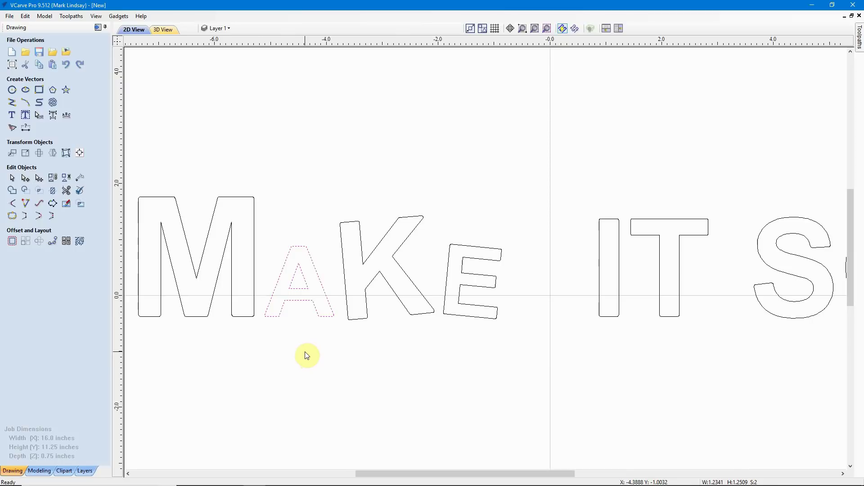
pyautogui.click(339, 338)
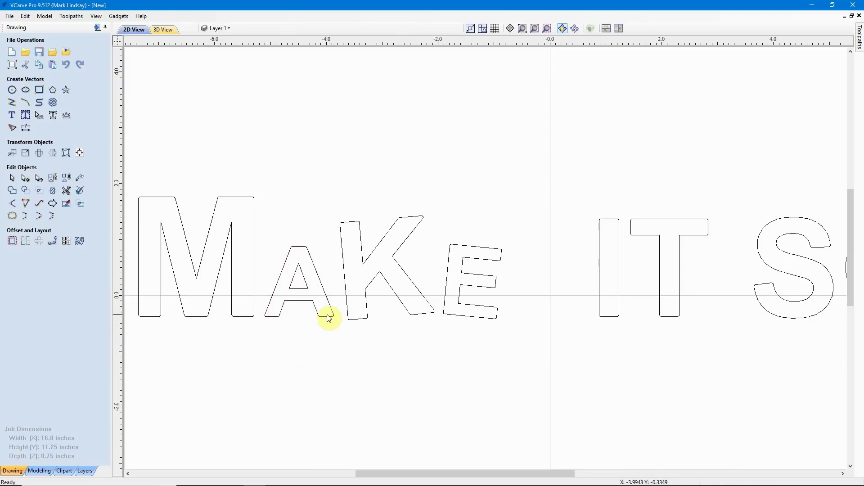
pyautogui.click(290, 321)
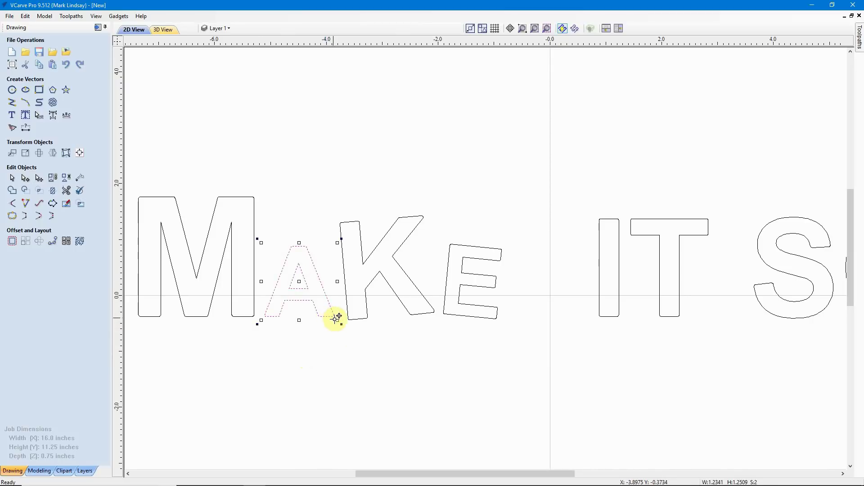
pyautogui.moveTo(339, 322); pyautogui.dragTo(333, 334)
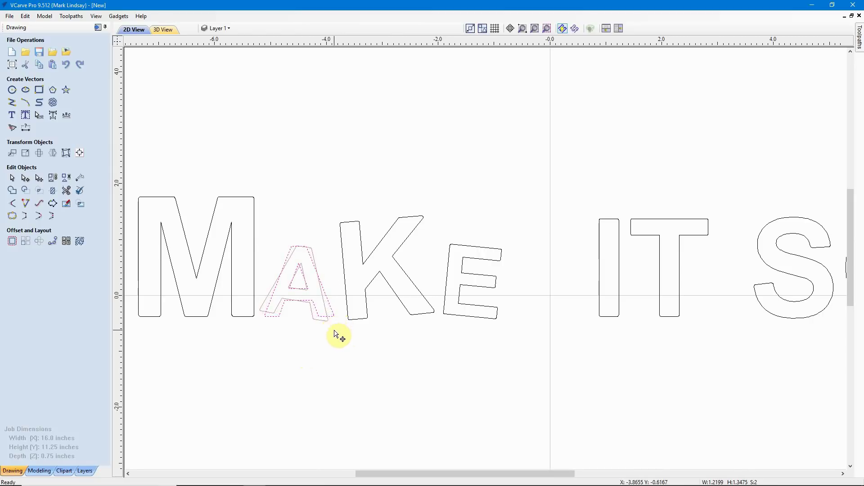
pyautogui.click(298, 350)
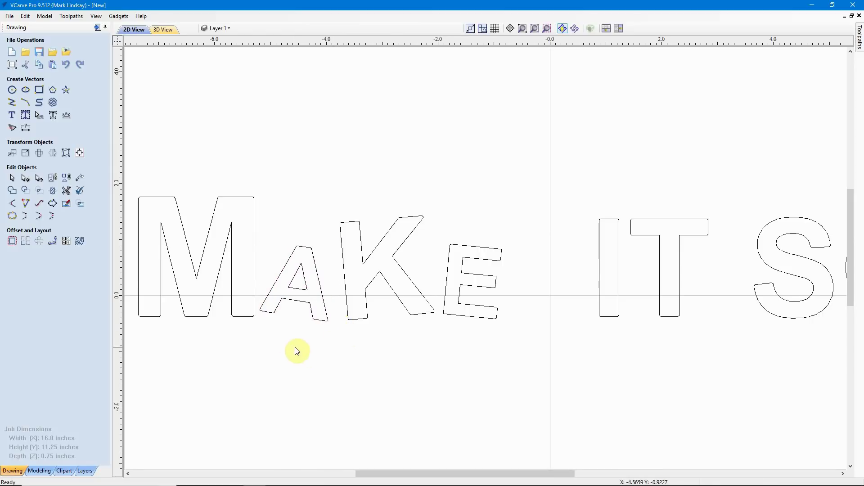
# Step: Nudge the M of MAKE left in small increments to widen its gap from the tilted A, and deselect it
pyautogui.click(208, 317)
pyautogui.scroll(2, 212, 320)
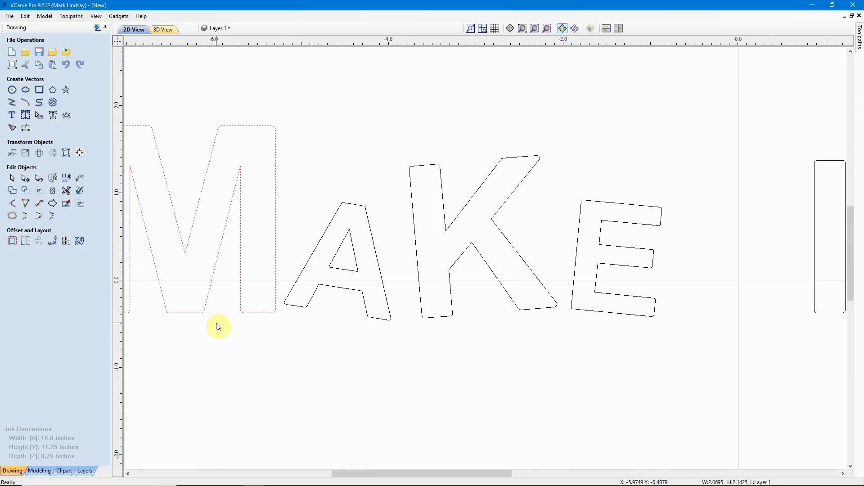
pyautogui.press('Left')
pyautogui.press('Left')
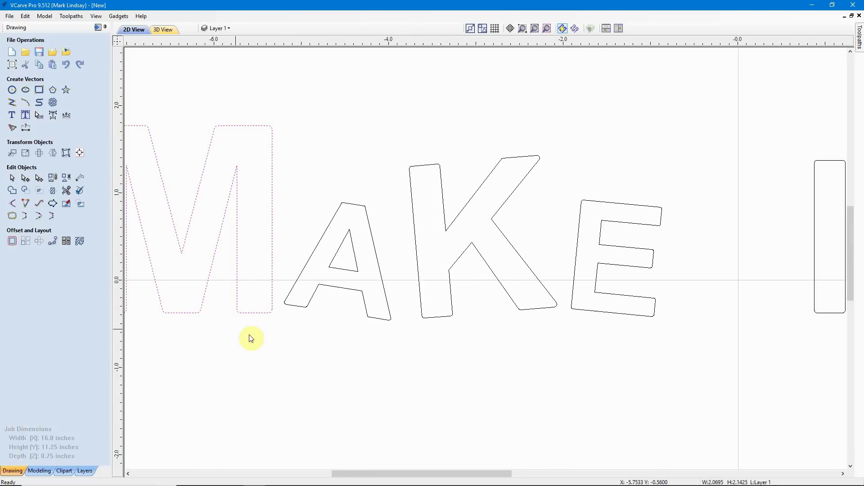
pyautogui.click(350, 371)
pyautogui.scroll(-5, 353, 369)
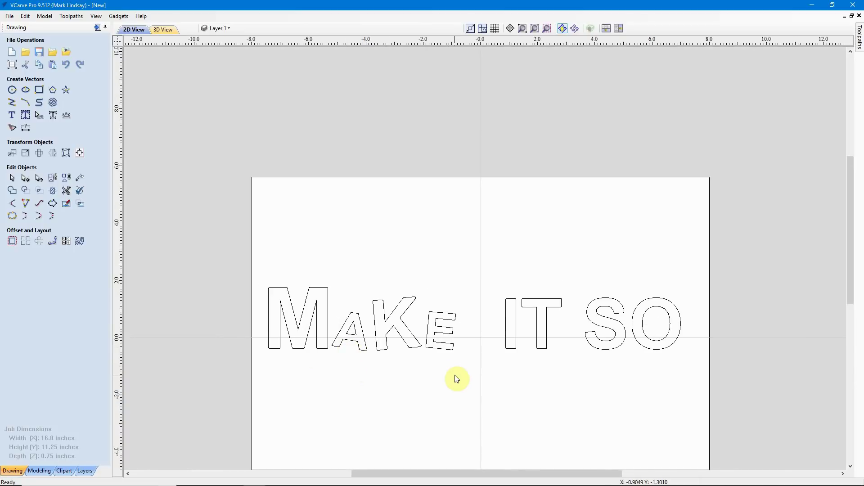
pyautogui.scroll(-1, 426, 370)
pyautogui.scroll(2, 510, 423)
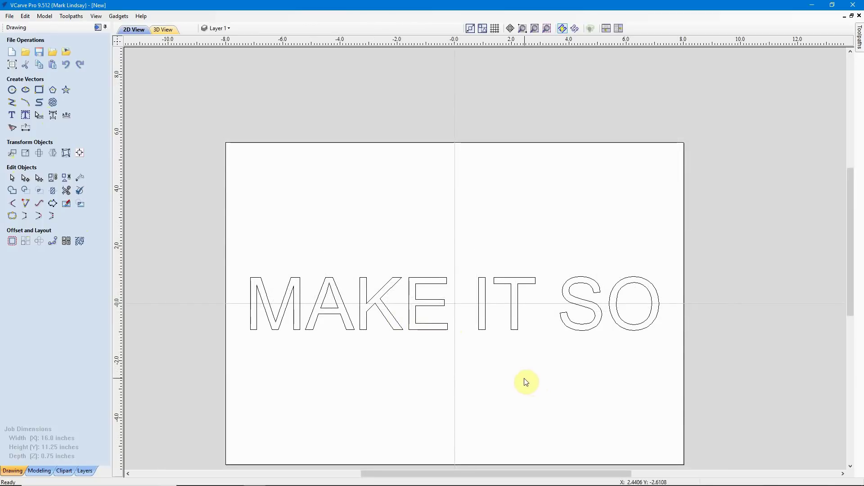
# Step: Try to adjust the letter spacing of all the converted MAKE IT SO outlines with Edit Text Spacing and Curve
pyautogui.click(438, 326)
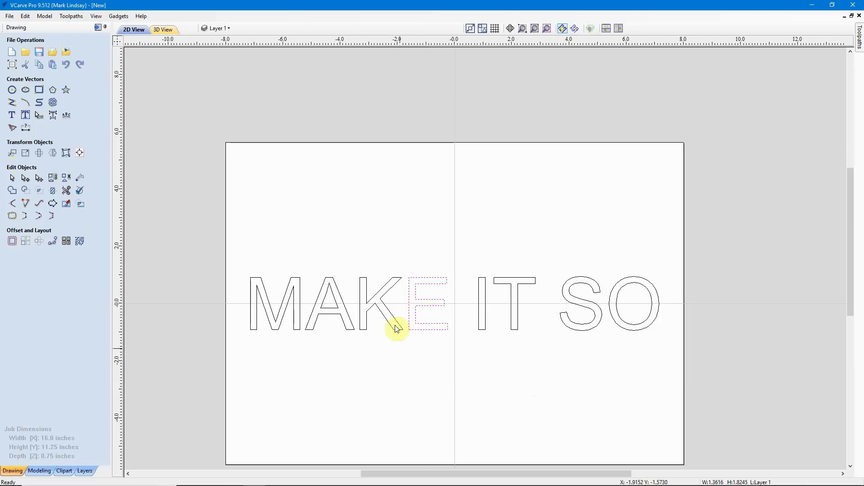
pyautogui.click(397, 373)
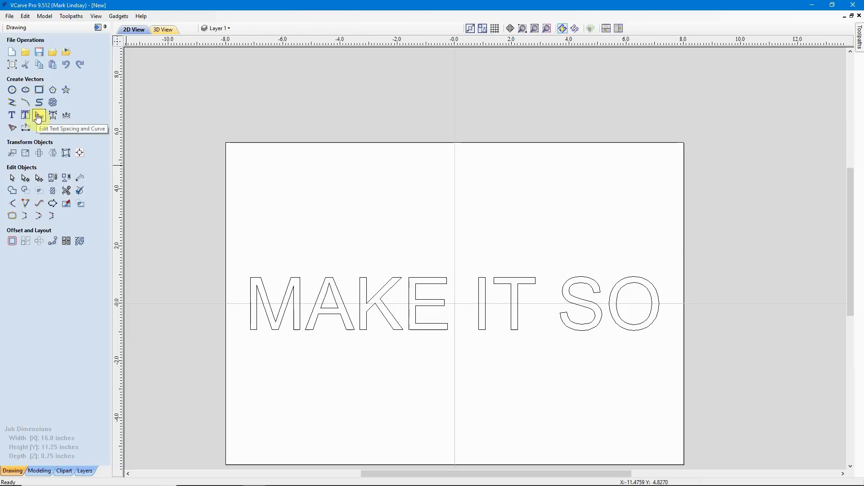
pyautogui.moveTo(668, 247); pyautogui.dragTo(237, 388)
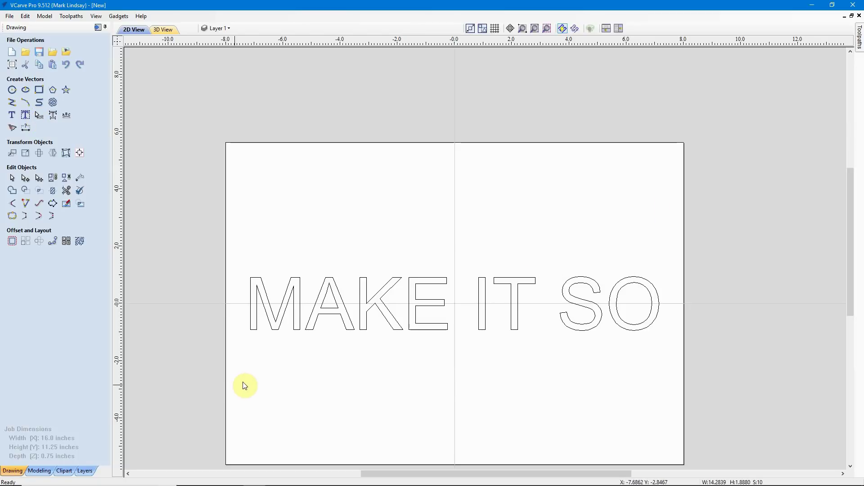
pyautogui.click(39, 118)
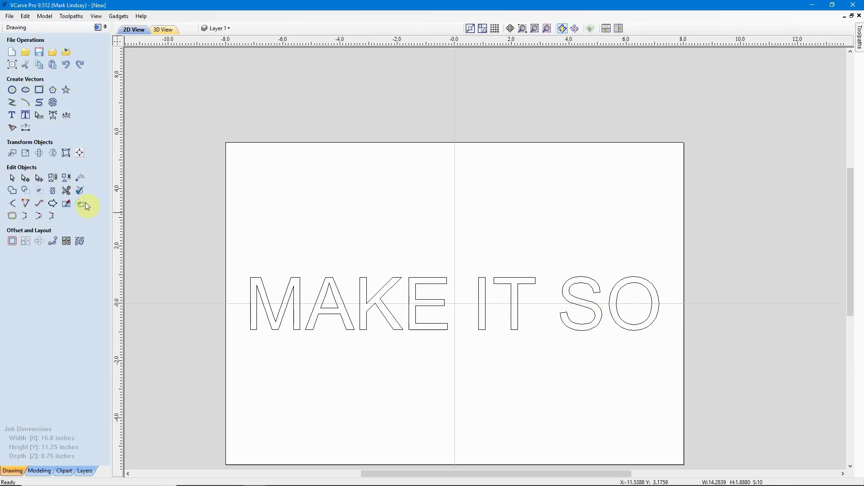
pyautogui.click(12, 179)
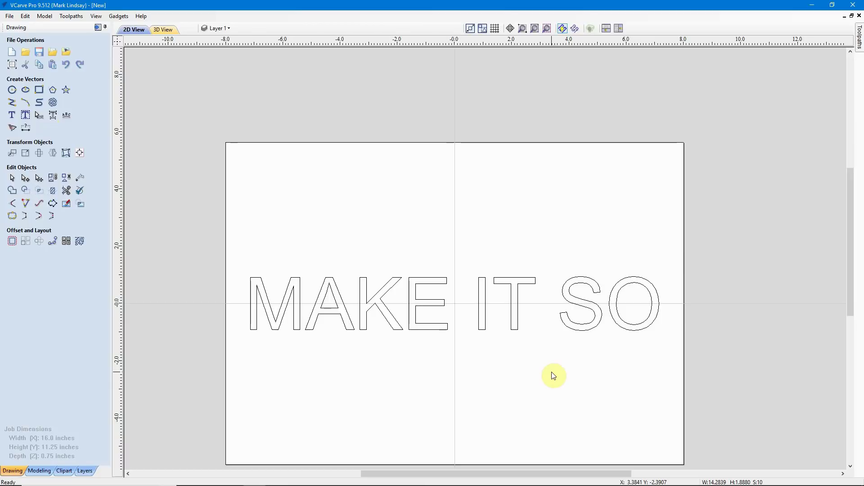
# Step: Move the letters of SO left together toward IT, fine-tune the word gap with small nudges right, and deselect them
pyautogui.moveTo(668, 242); pyautogui.dragTo(553, 371)
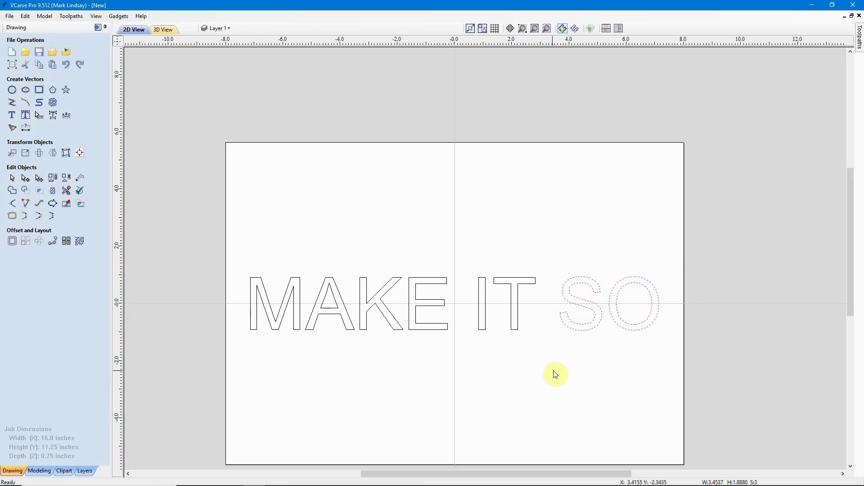
pyautogui.click(626, 333)
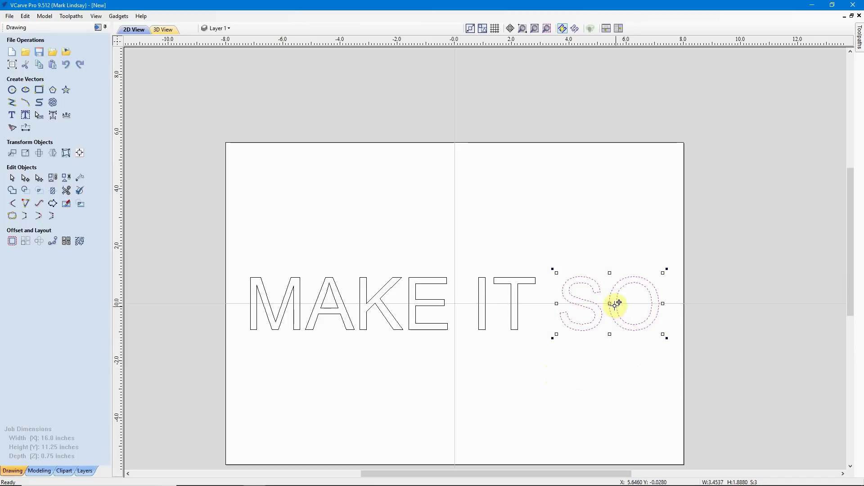
pyautogui.moveTo(611, 304); pyautogui.dragTo(602, 303)
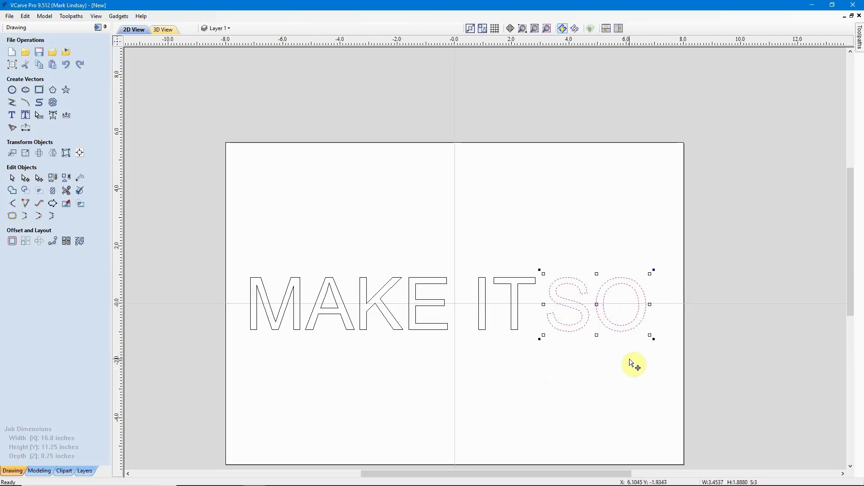
pyautogui.press('Right')
pyautogui.press('Right')
pyautogui.press('Right')
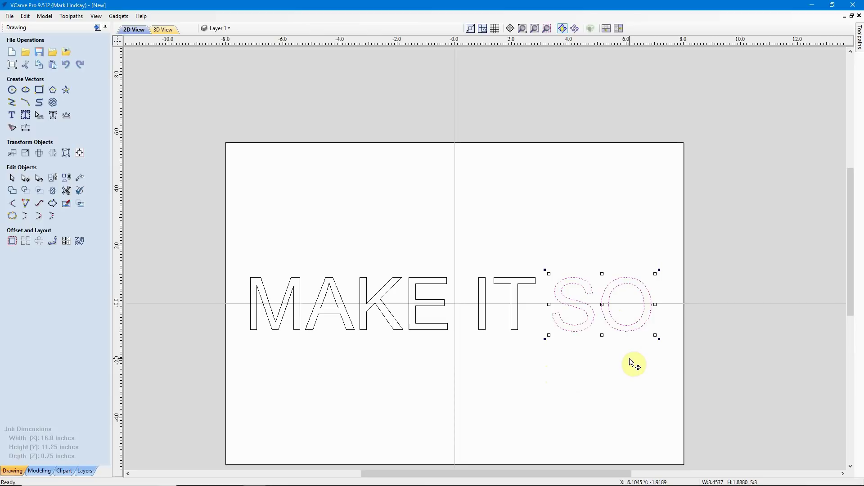
pyautogui.click(630, 360)
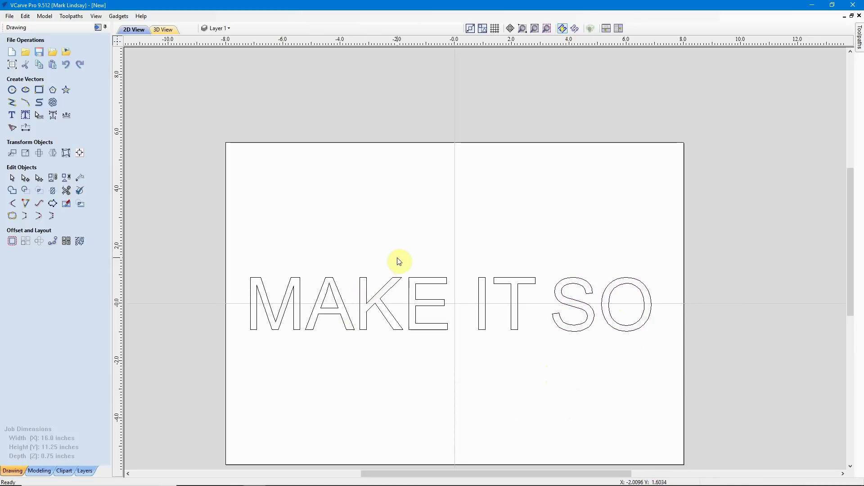
# Step: Even out the letter gaps in MAKE by nudging MAK, MA and M left in turn by one small increment, and deselect them
pyautogui.moveTo(399, 264); pyautogui.dragTo(248, 363)
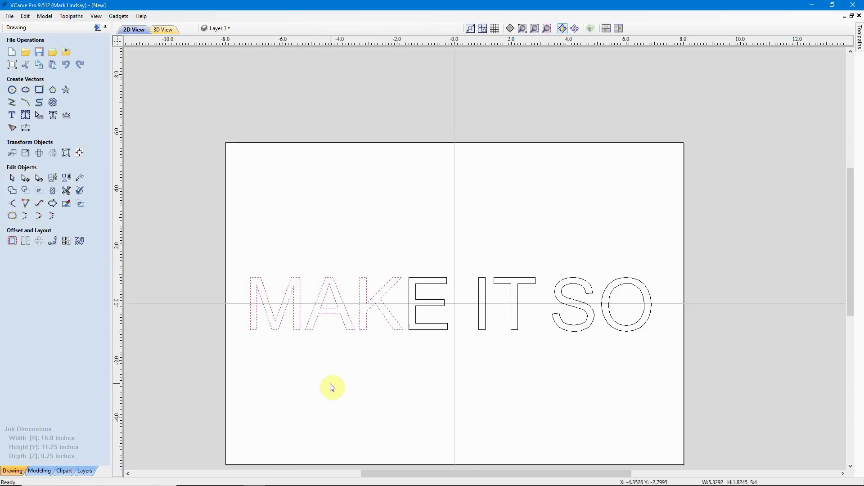
pyautogui.press('Left')
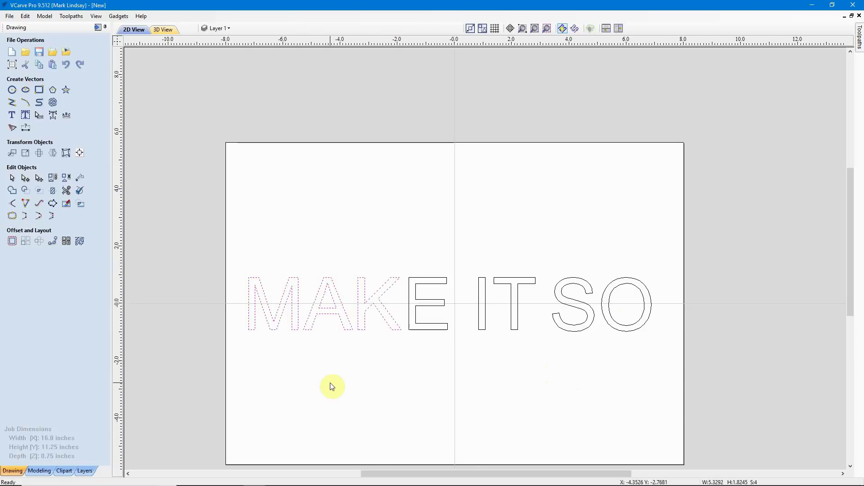
pyautogui.click(342, 262)
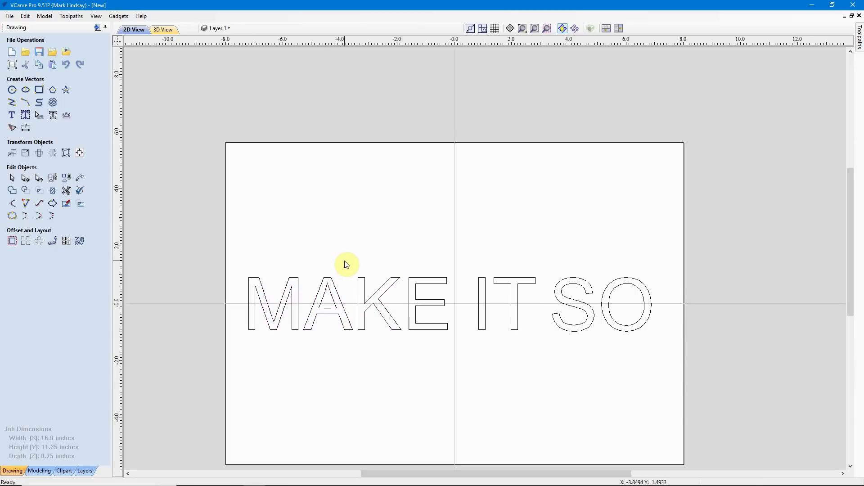
pyautogui.moveTo(346, 264); pyautogui.dragTo(245, 377)
pyautogui.press('Left')
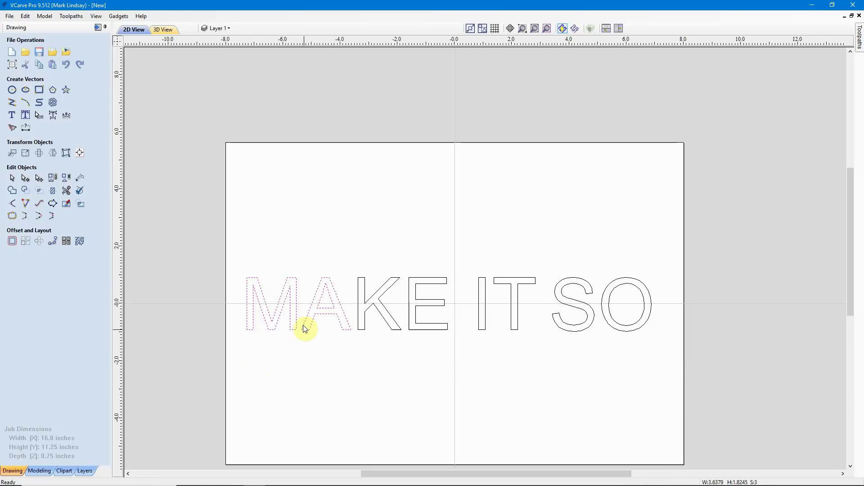
pyautogui.click(388, 220)
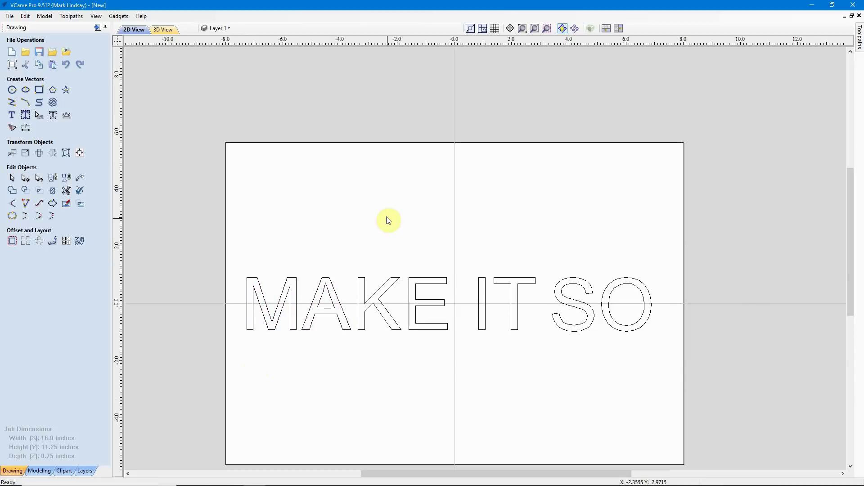
pyautogui.click(270, 322)
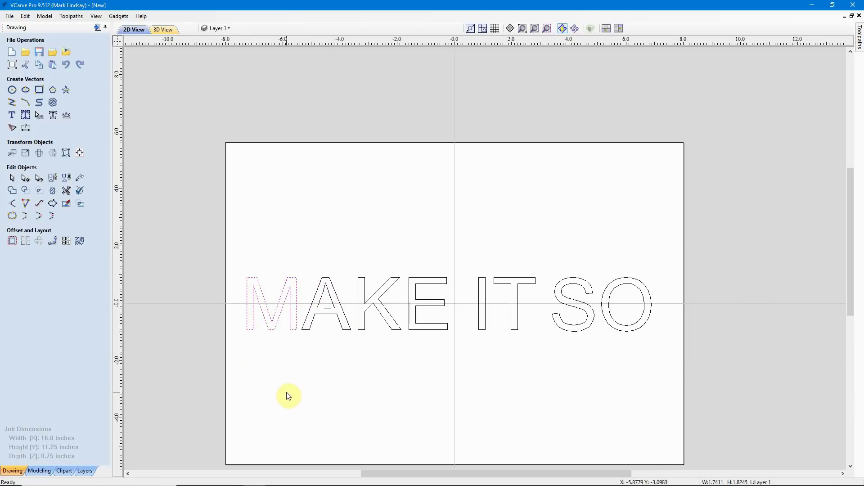
pyautogui.press('Left')
pyautogui.click(410, 401)
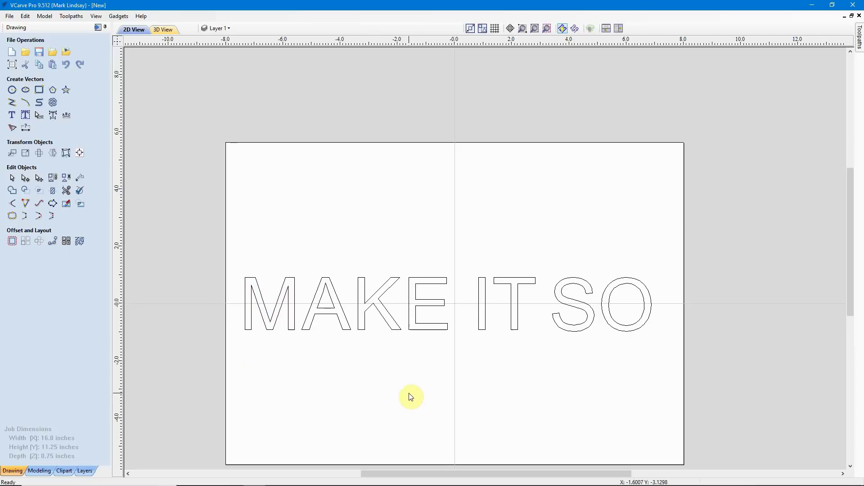
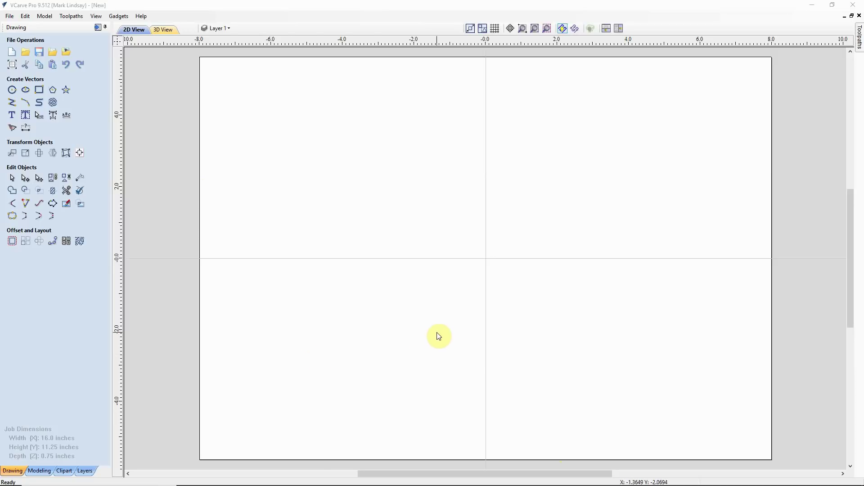
# Step: Draw a square-cornered rectangle 14 inches wide and 11 inches high, centred at X 0, Y 0
pyautogui.click(38, 90)
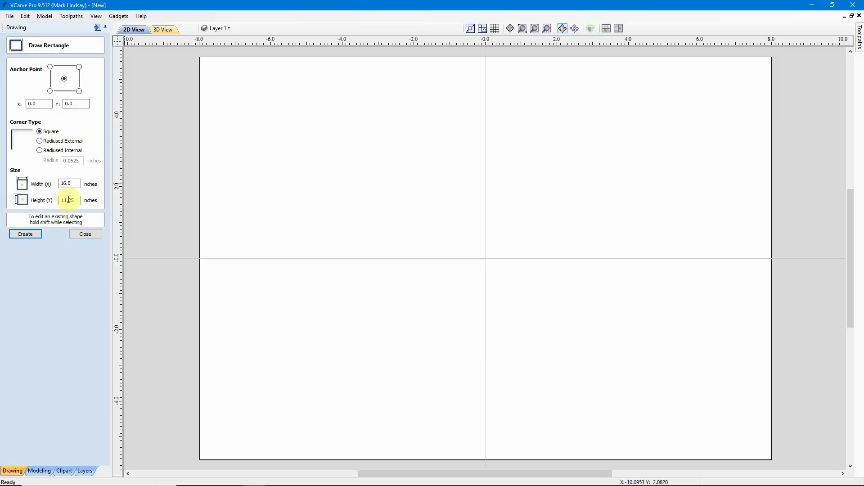
pyautogui.moveTo(73, 183); pyautogui.dragTo(46, 185)
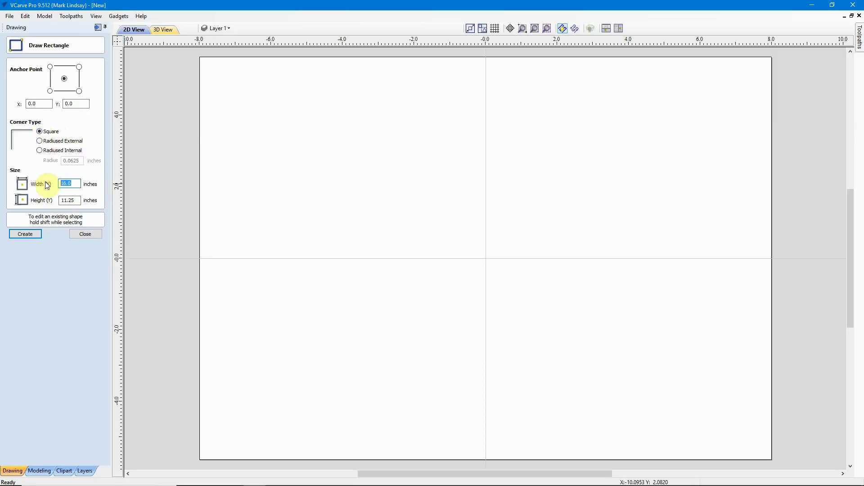
pyautogui.write('14')
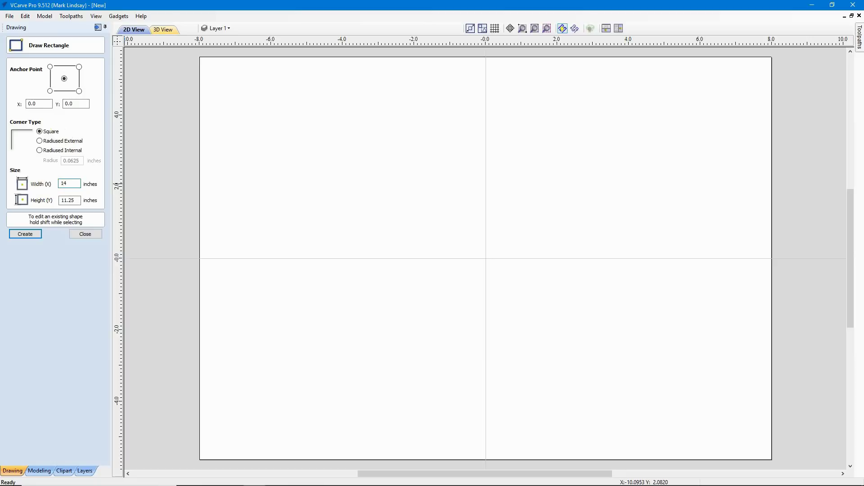
pyautogui.moveTo(68, 200); pyautogui.dragTo(79, 200)
pyautogui.write('0')
pyautogui.click(18, 233)
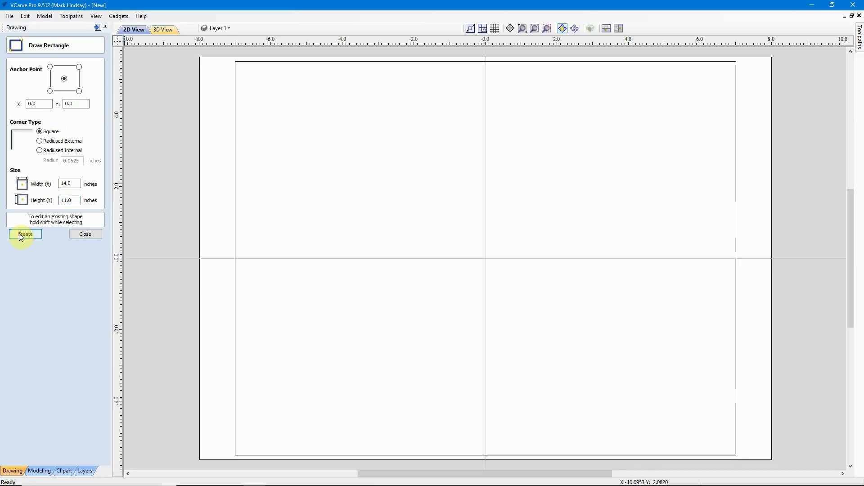
pyautogui.click(83, 235)
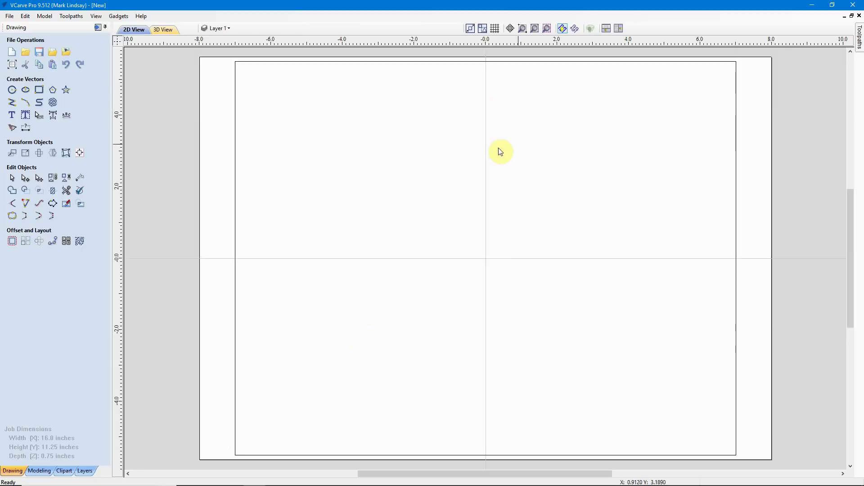
# Step: Start a new text object and choose the TrueType font Berlin Sans FB Demi for it
pyautogui.click(12, 116)
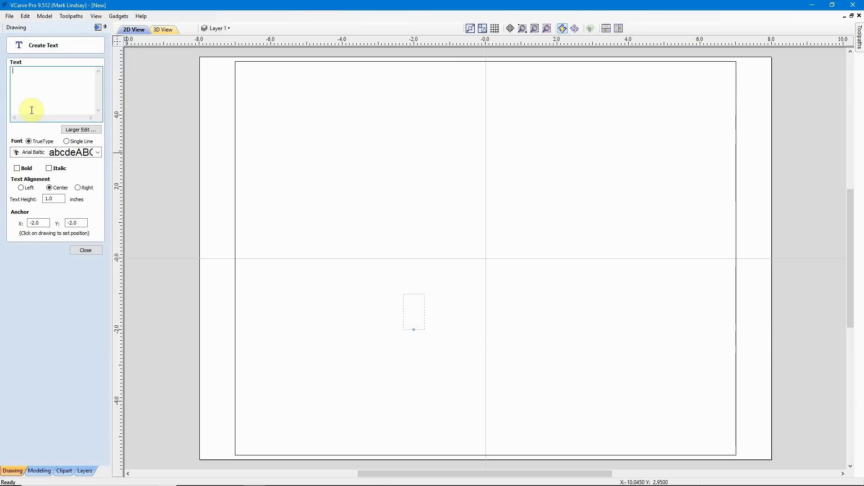
pyautogui.click(98, 154)
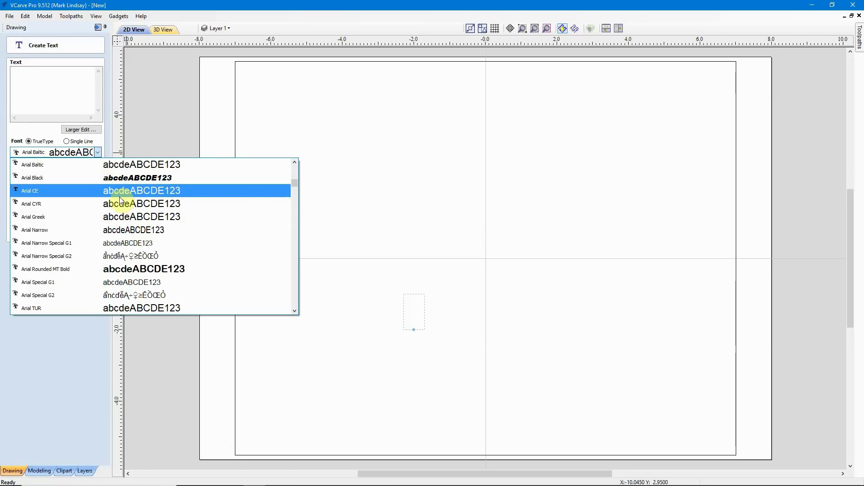
pyautogui.scroll(-1, 121, 198)
pyautogui.scroll(-1, 120, 199)
pyautogui.scroll(-1, 120, 200)
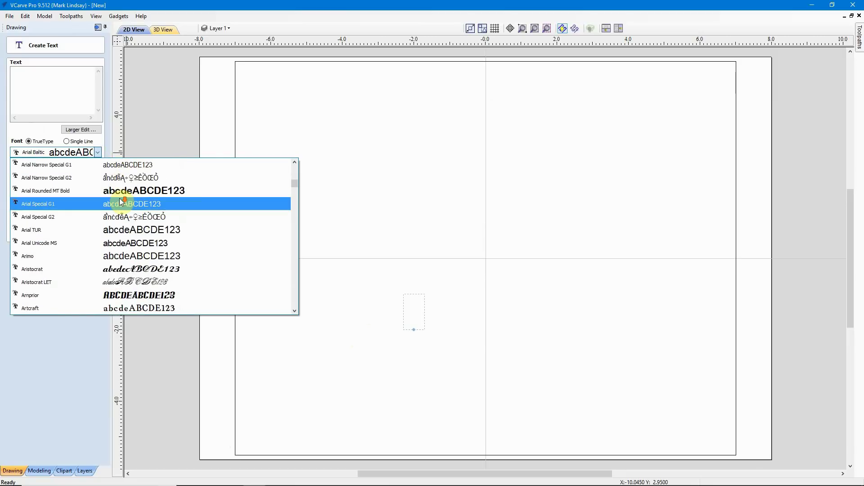
pyautogui.scroll(-3, 178, 202)
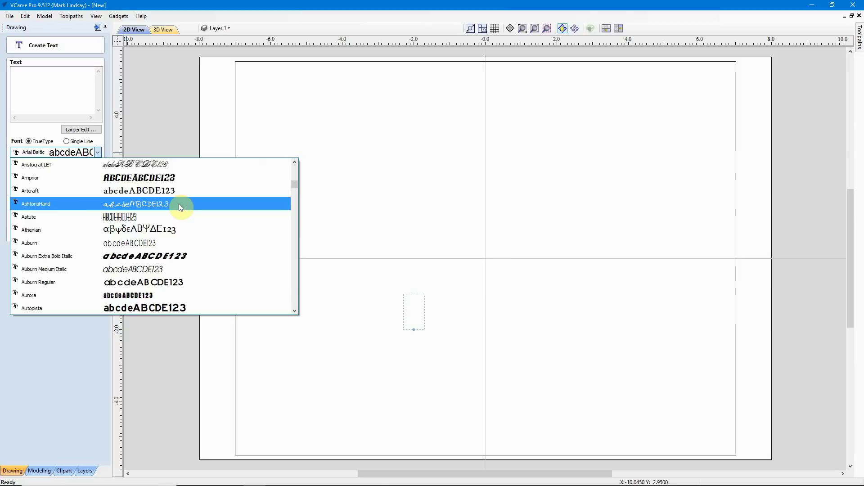
pyautogui.scroll(-3, 185, 209)
pyautogui.scroll(-4, 187, 211)
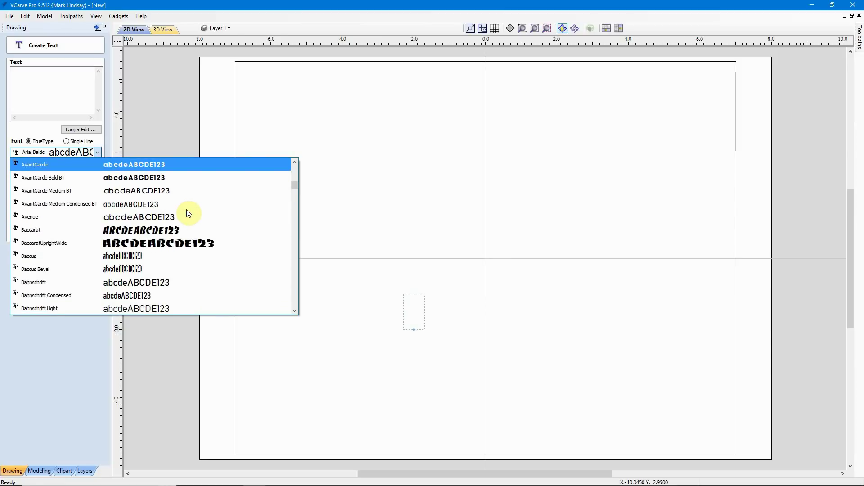
pyautogui.scroll(-3, 188, 212)
pyautogui.scroll(-2, 189, 213)
pyautogui.scroll(-4, 189, 212)
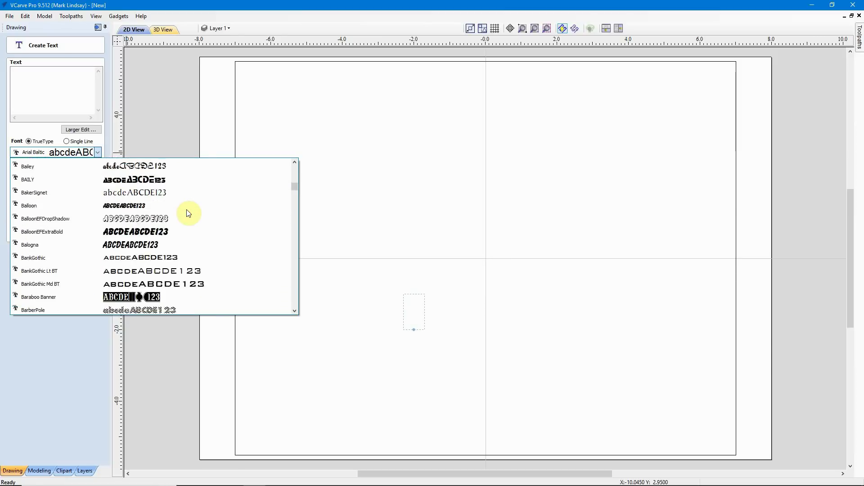
pyautogui.scroll(-2, 221, 232)
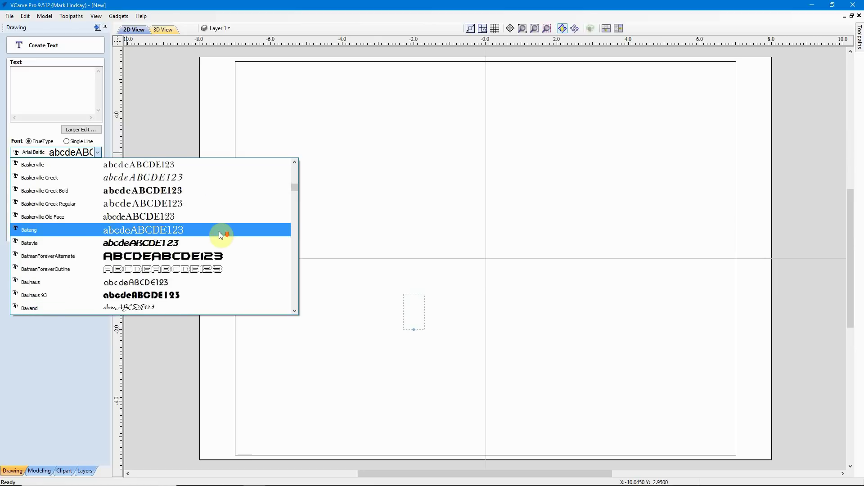
pyautogui.scroll(-4, 171, 244)
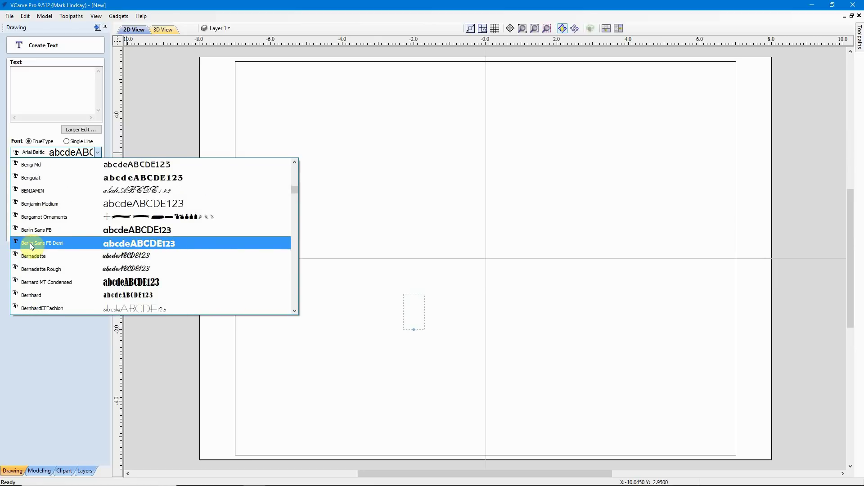
pyautogui.click(152, 243)
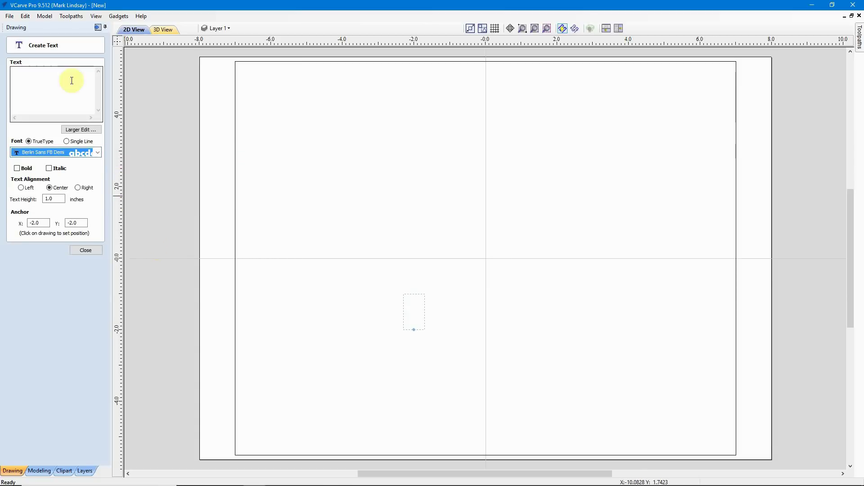
# Step: Anchor the text at about X -3.7, Y 3.5 and create PLAN and AHEAD on two separate lines
pyautogui.click(54, 73)
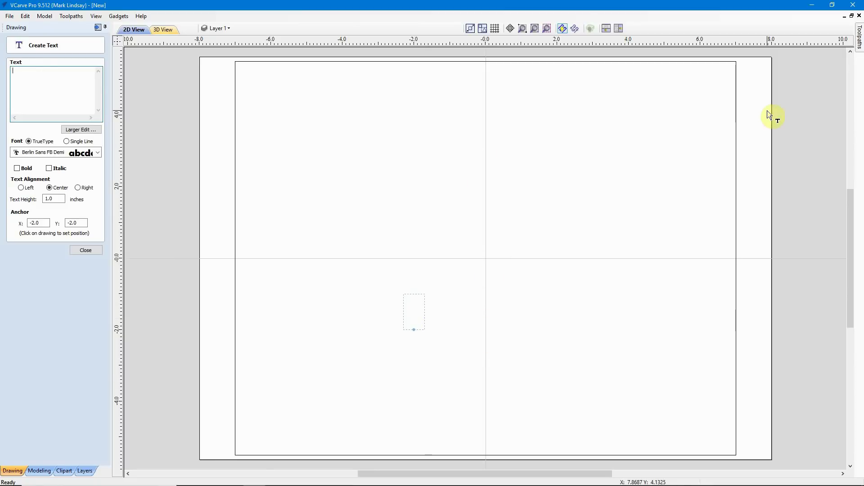
pyautogui.click(415, 297)
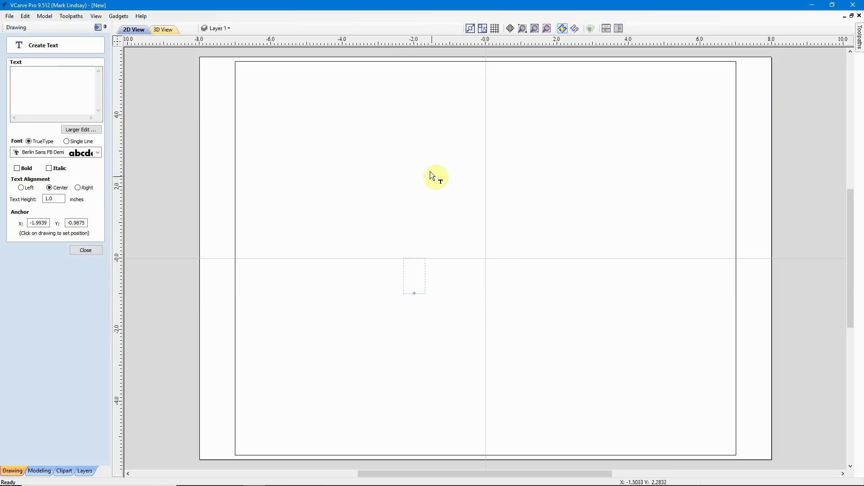
pyautogui.click(353, 134)
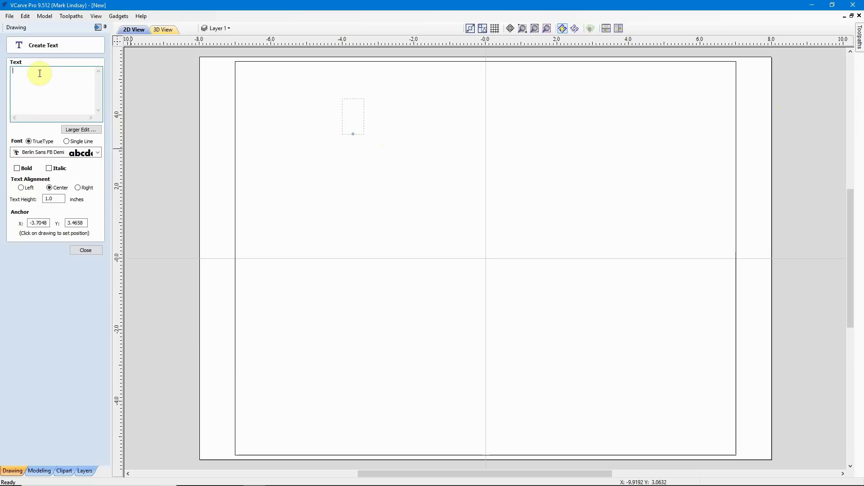
pyautogui.write('PLAN')
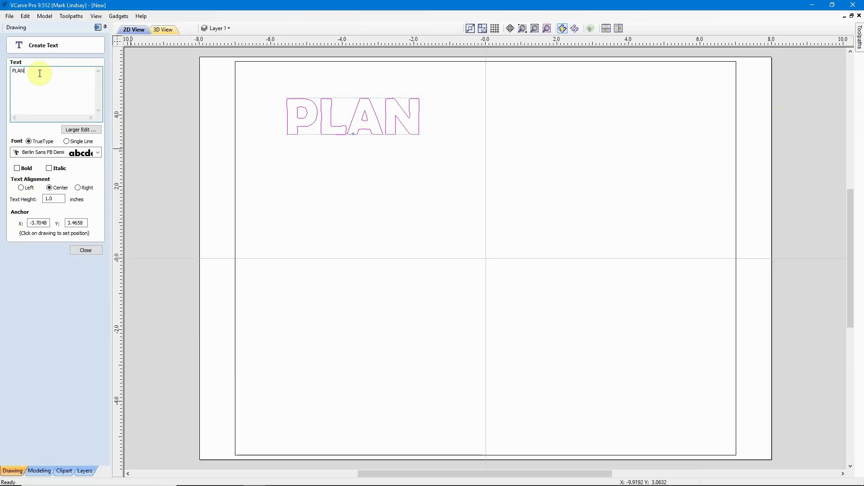
pyautogui.press('Return')
pyautogui.write('AHEAD')
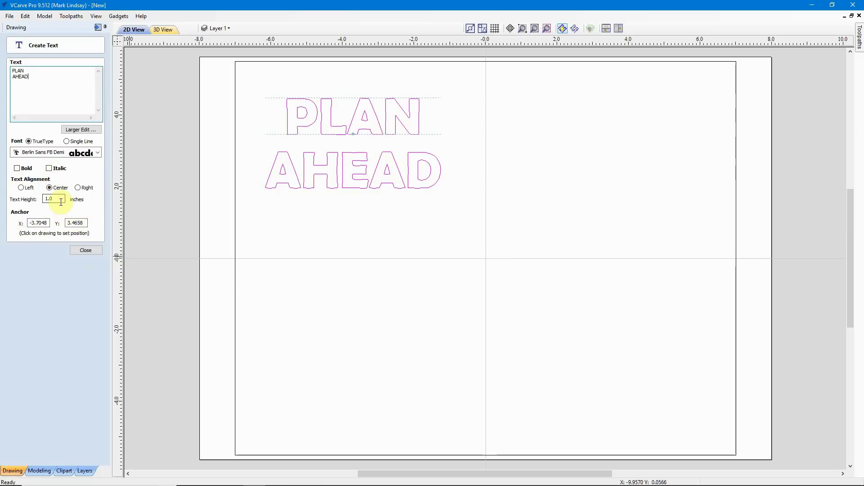
pyautogui.click(86, 249)
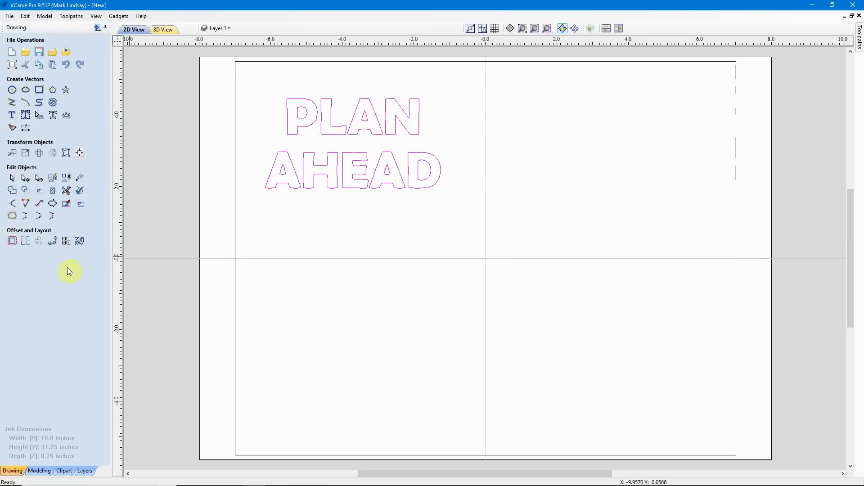
# Step: Move the PLAN AHEAD text to the job's centre and enlarge it from its corners to about 10.8 by 5.5 inches
pyautogui.click(378, 164)
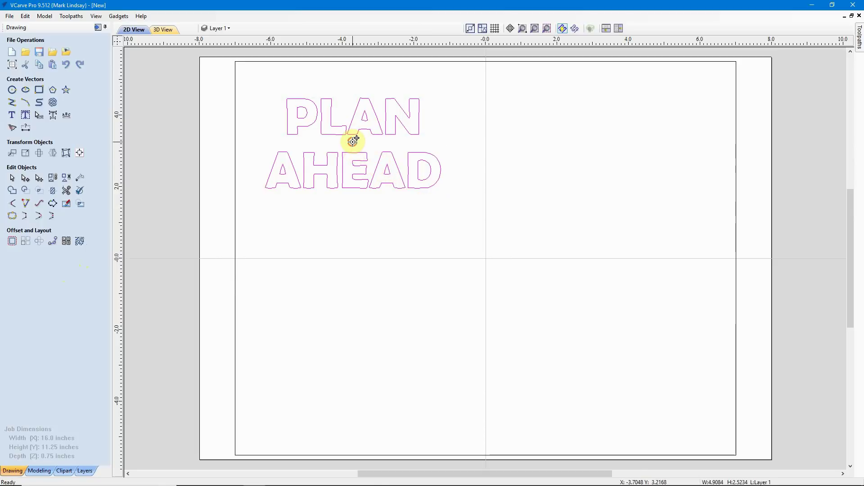
pyautogui.moveTo(354, 141); pyautogui.dragTo(486, 259)
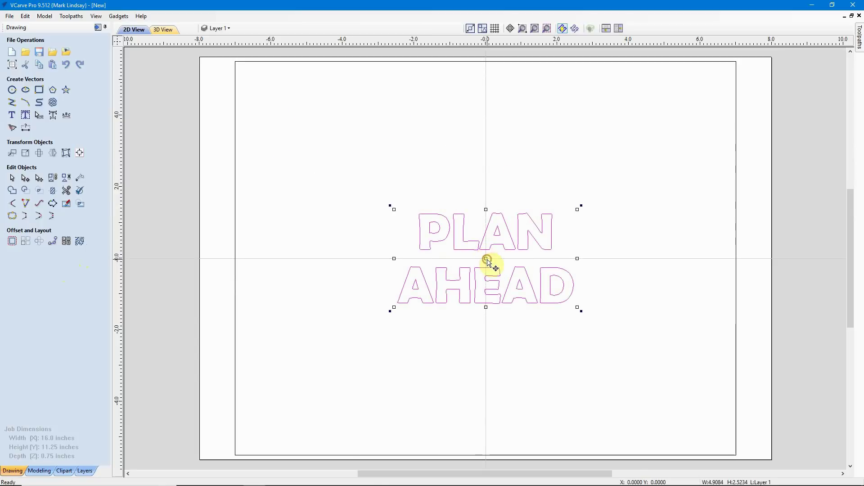
pyautogui.moveTo(577, 208); pyautogui.dragTo(718, 135)
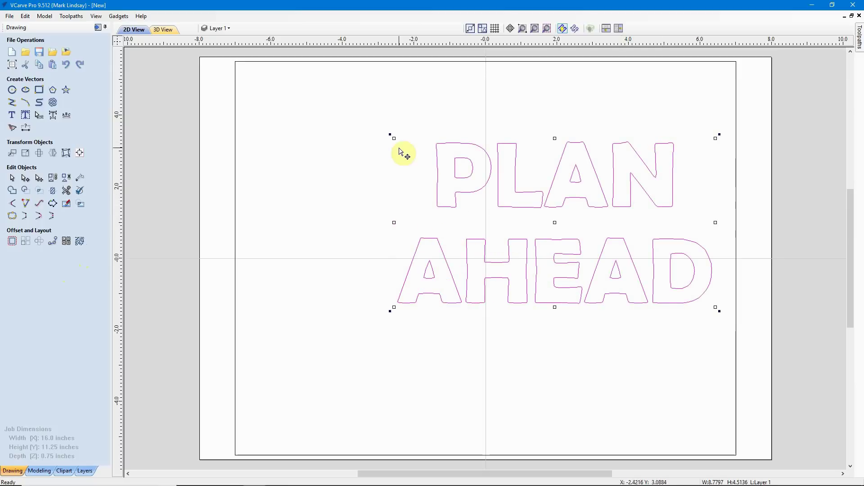
pyautogui.moveTo(392, 138); pyautogui.dragTo(243, 104)
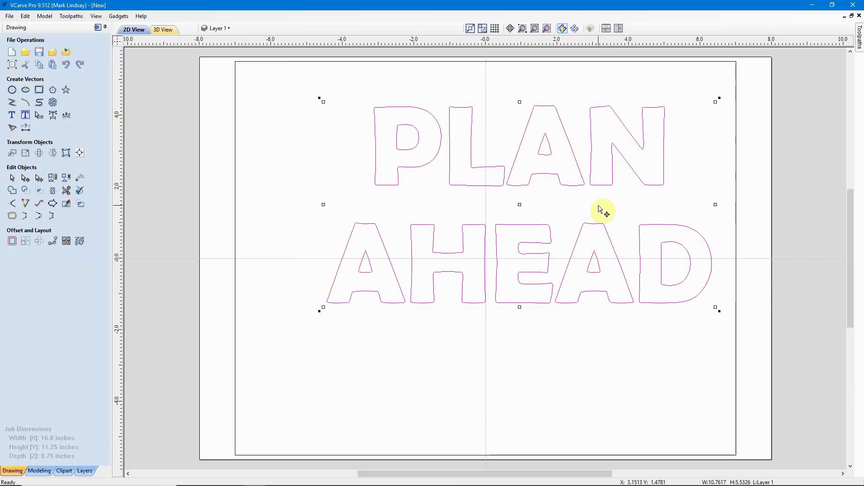
# Step: Centre the PLAN AHEAD text on the material both horizontally and vertically with the Alignment Tools
pyautogui.click(80, 155)
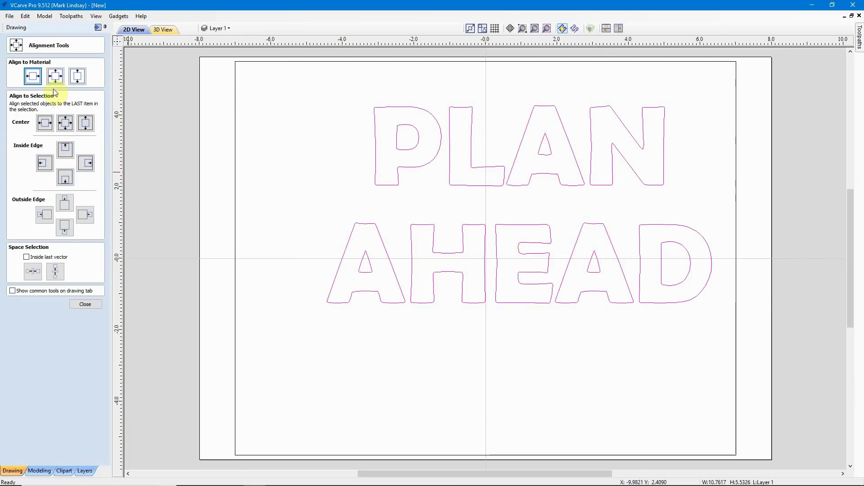
pyautogui.click(55, 77)
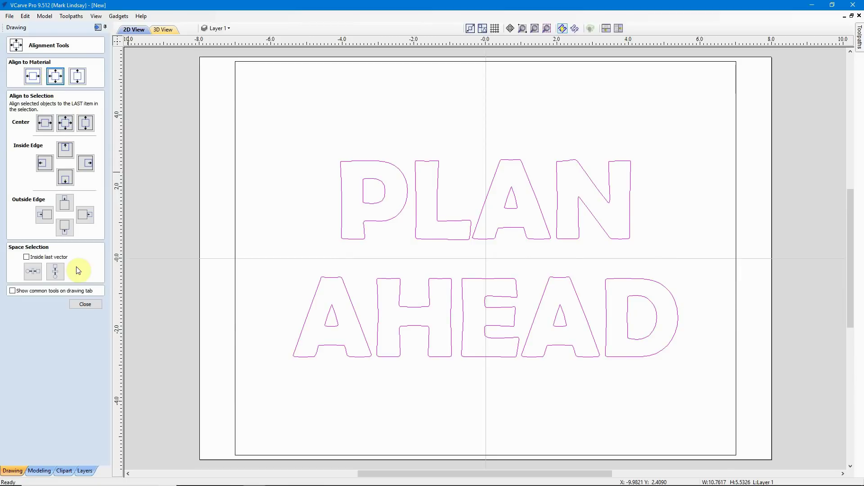
pyautogui.click(79, 305)
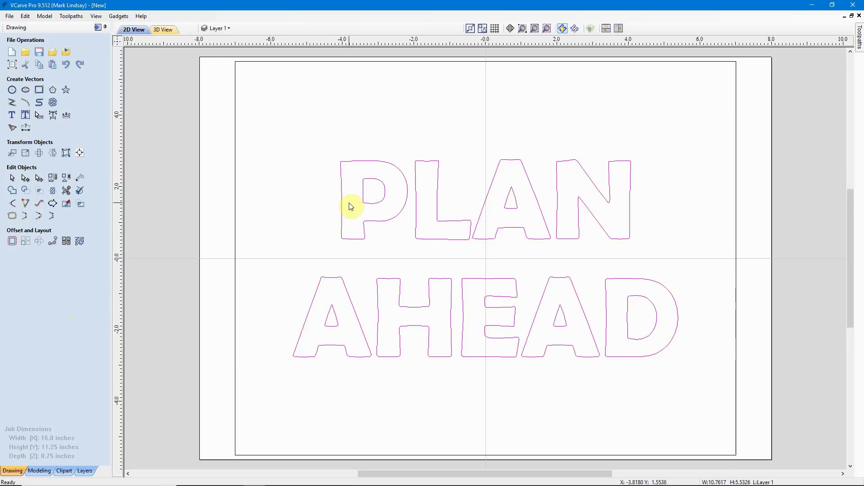
# Step: Break the PLAN AHEAD text block into separate lines and select each word individually
pyautogui.click(547, 408)
pyautogui.moveTo(584, 233); pyautogui.dragTo(500, 288)
pyautogui.rightClick(486, 241)
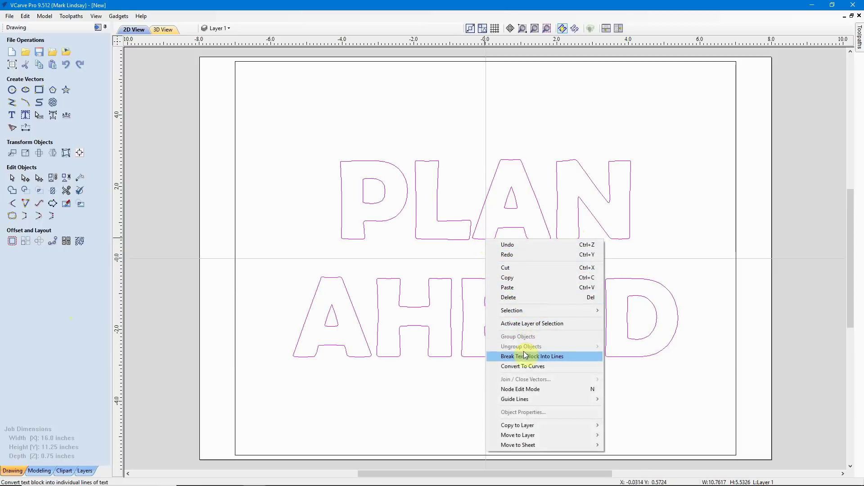
pyautogui.click(570, 359)
pyautogui.click(536, 232)
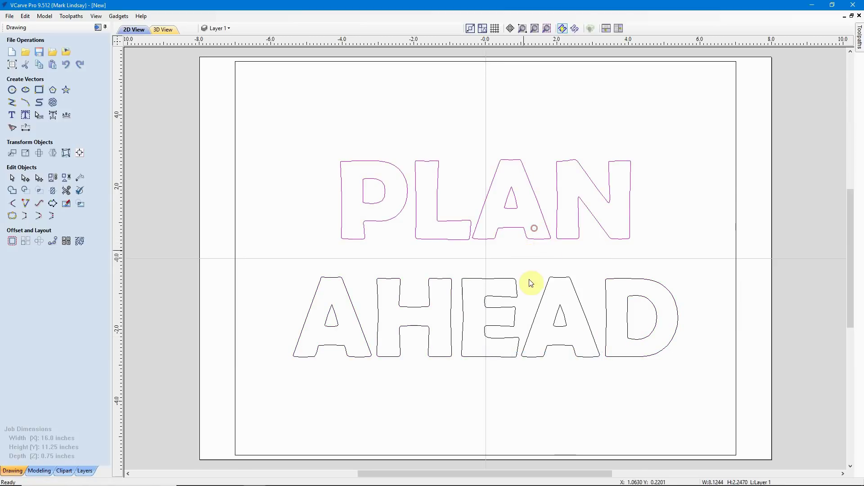
pyautogui.click(489, 359)
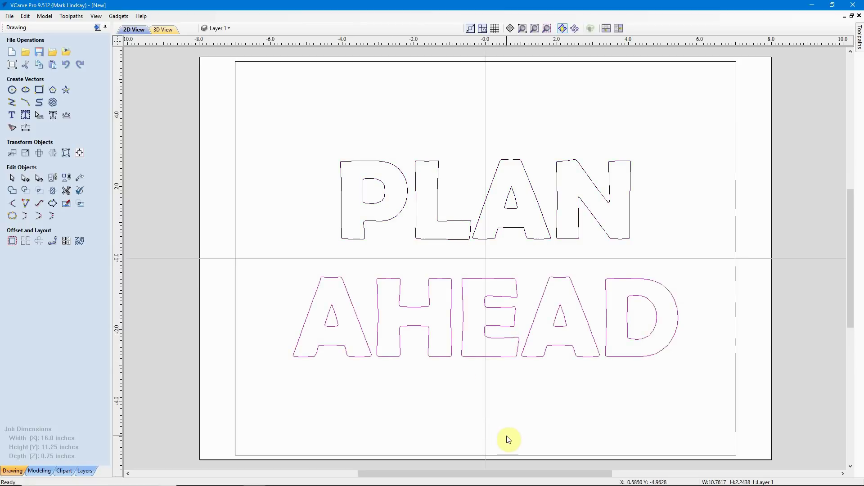
# Step: Move PLAN up about 0.6 inch and enlarge it about its centre to roughly 12.3 by 3.4 inches
pyautogui.click(532, 237)
pyautogui.click(532, 239)
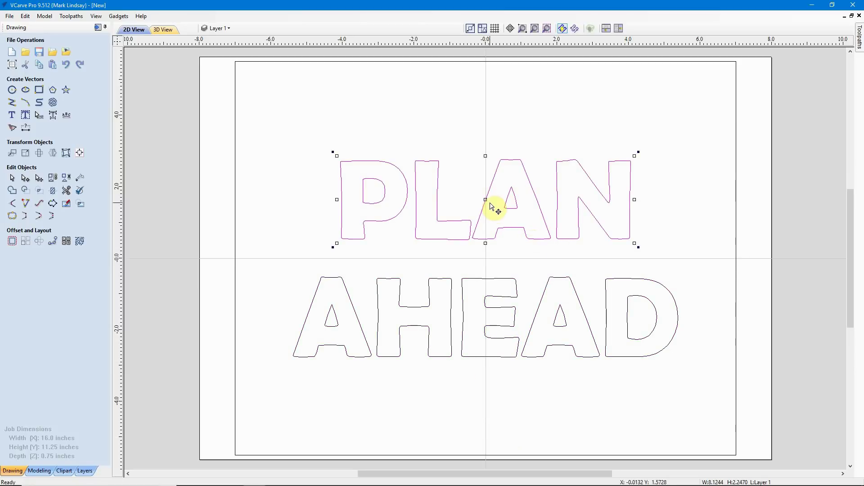
pyautogui.moveTo(485, 199); pyautogui.dragTo(486, 177)
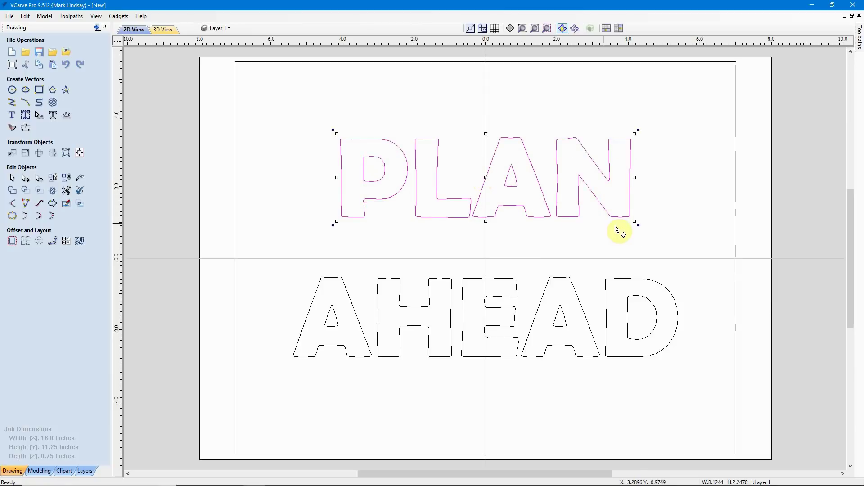
pyautogui.moveTo(638, 224); pyautogui.dragTo(652, 237)
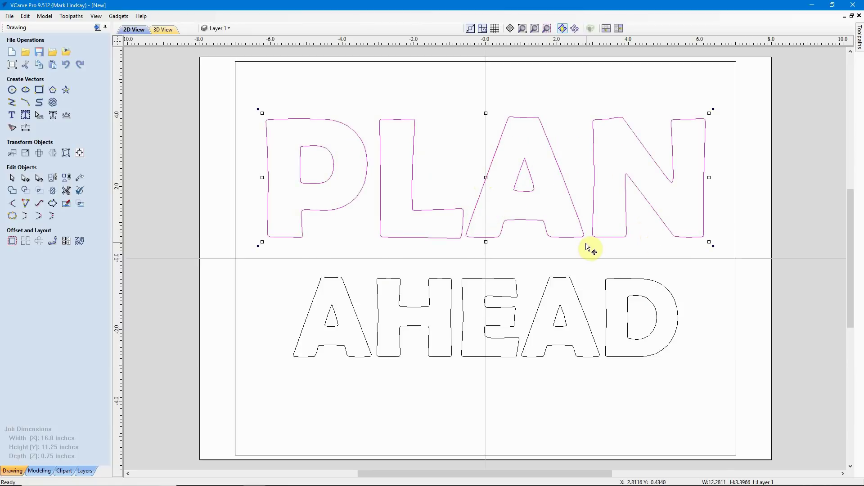
pyautogui.click(553, 258)
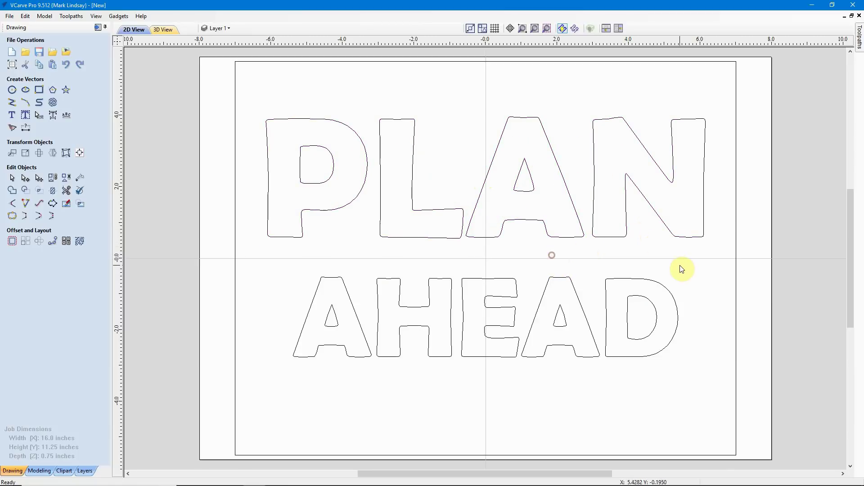
# Step: Move AHEAD straight down about 1.1 inches to widen the gap below PLAN
pyautogui.click(503, 357)
pyautogui.click(505, 356)
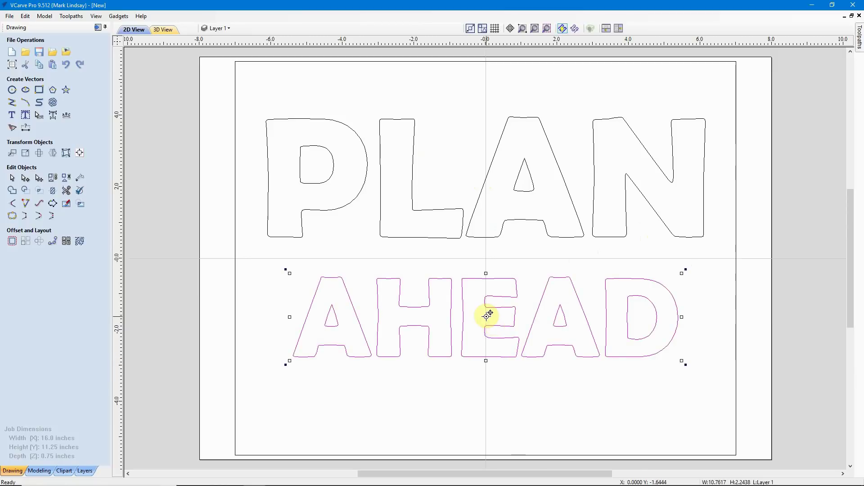
pyautogui.moveTo(486, 320); pyautogui.dragTo(488, 358)
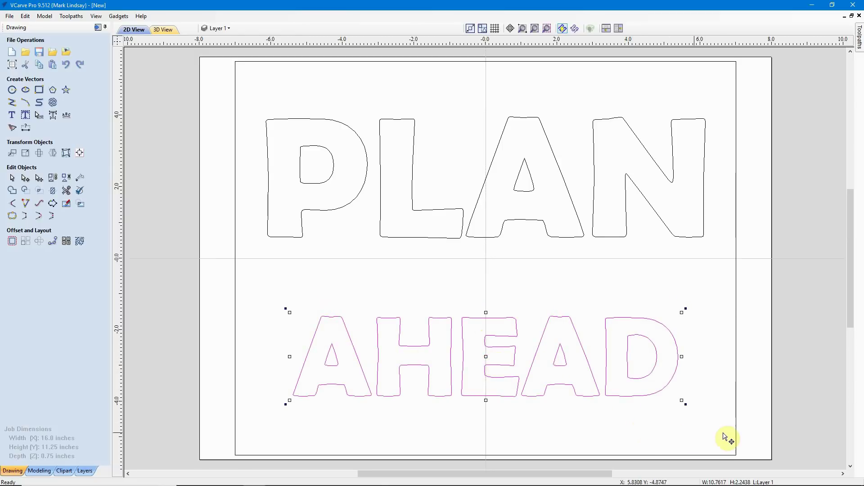
pyautogui.click(682, 402)
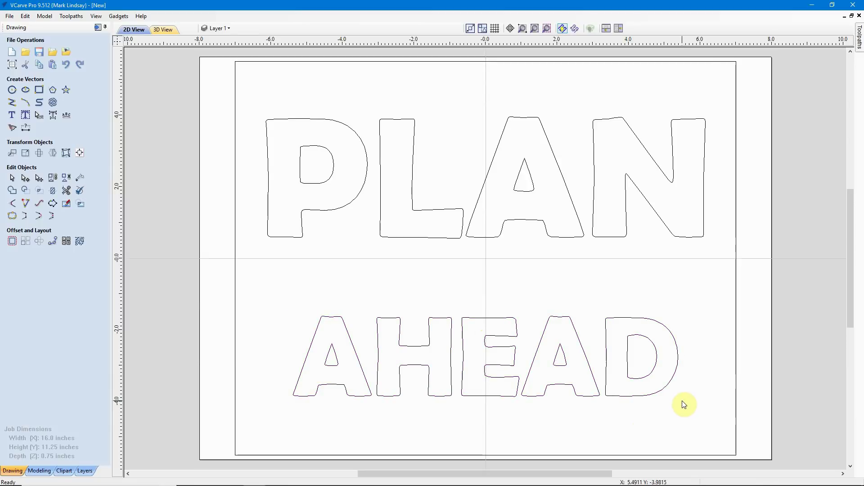
# Step: Enlarge AHEAD to about 12.9 inches wide and stretch its height to about 3.2 inches
pyautogui.click(668, 383)
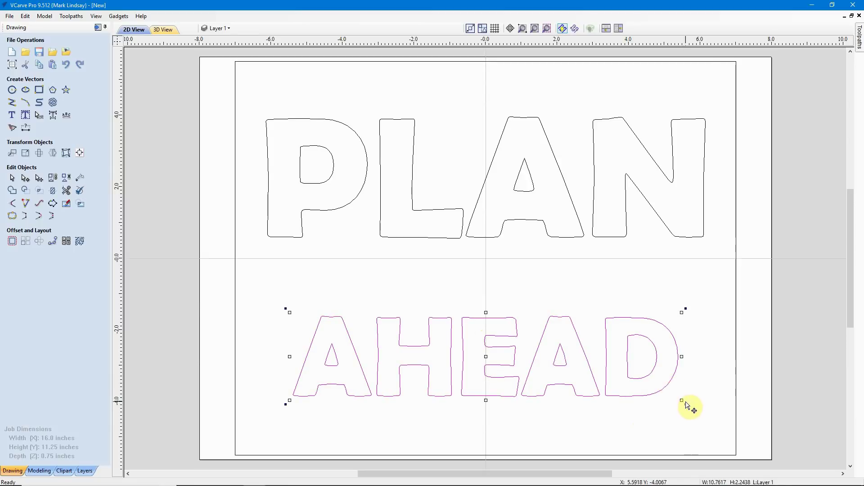
pyautogui.click(681, 399)
pyautogui.moveTo(682, 400)
pyautogui.mouseDown()
pyautogui.moveTo(690, 417)
pyautogui.moveTo(675, 407)
pyautogui.moveTo(681, 412)
pyautogui.mouseUp()
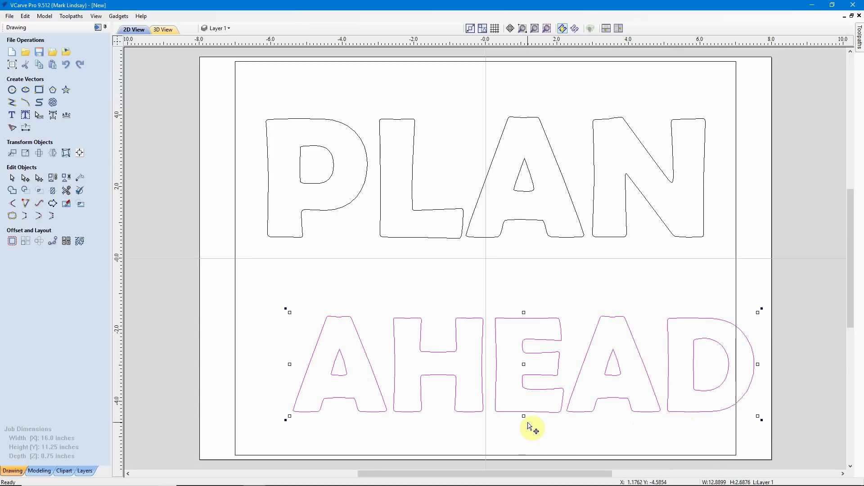
pyautogui.moveTo(524, 416); pyautogui.dragTo(524, 431)
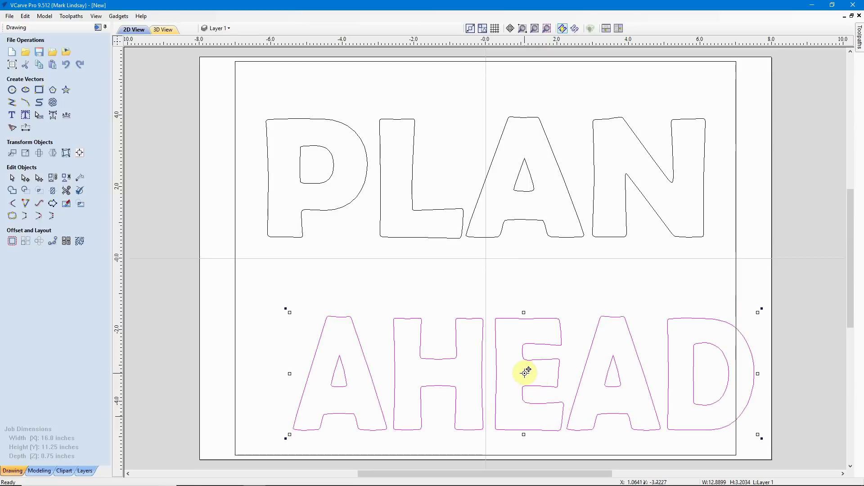
# Step: Move AHEAD down and nudge it until its base runs slightly past the material's lower edge
pyautogui.moveTo(525, 369); pyautogui.dragTo(515, 408)
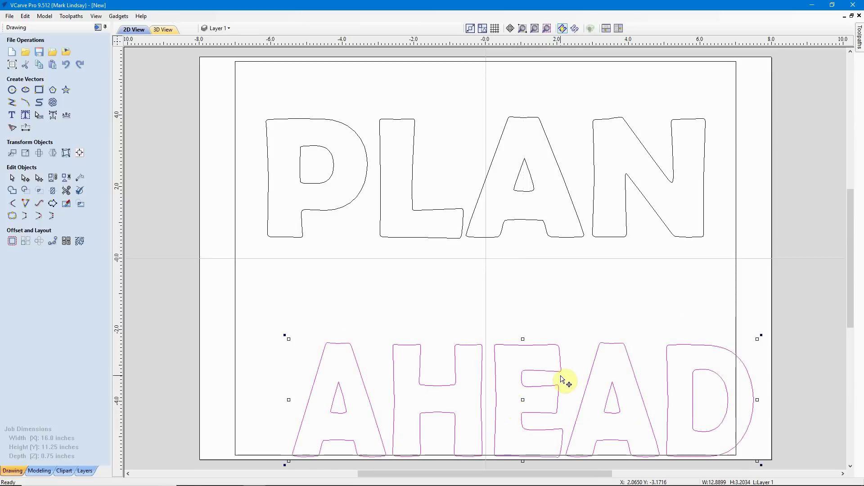
pyautogui.press('Down')
pyautogui.press('Down')
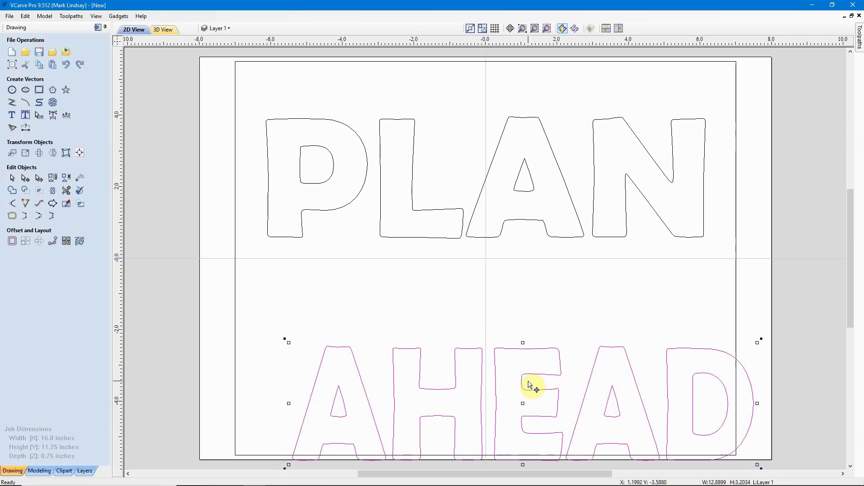
pyautogui.press('Down')
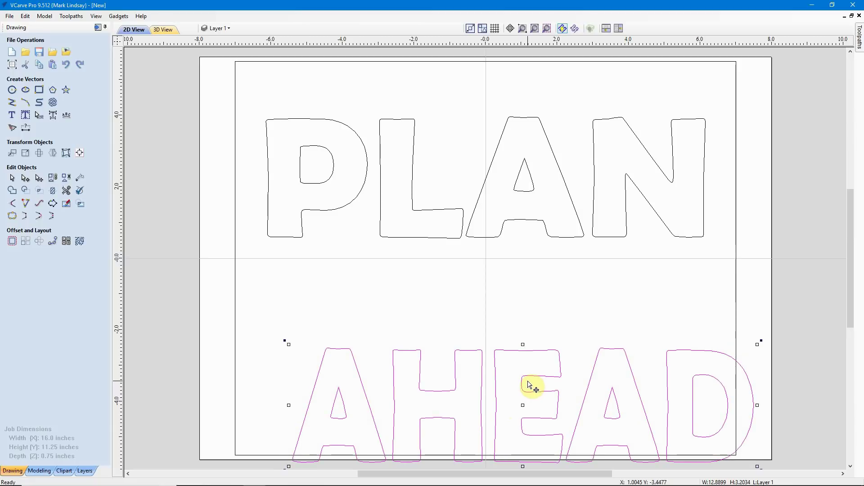
pyautogui.click(583, 282)
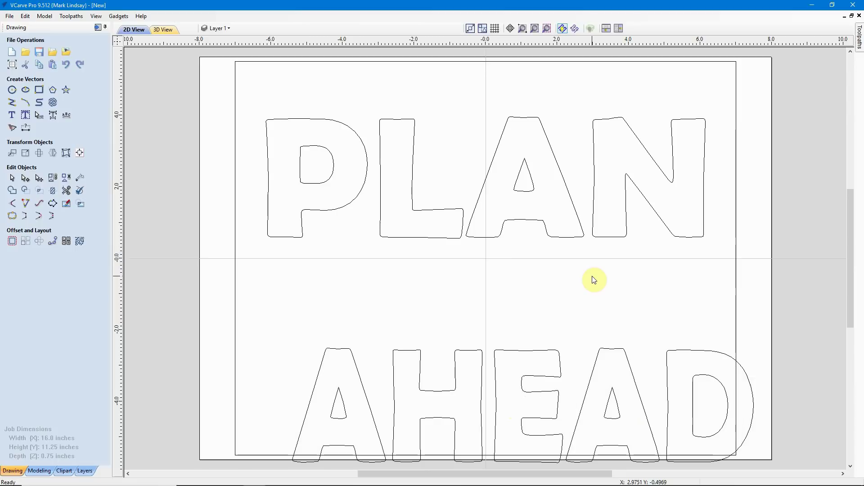
pyautogui.scroll(-1, 563, 264)
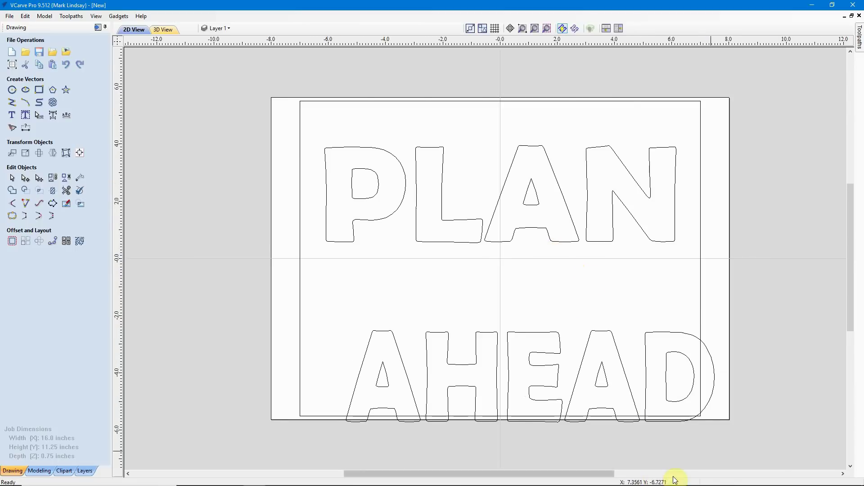
pyautogui.scroll(1, 712, 451)
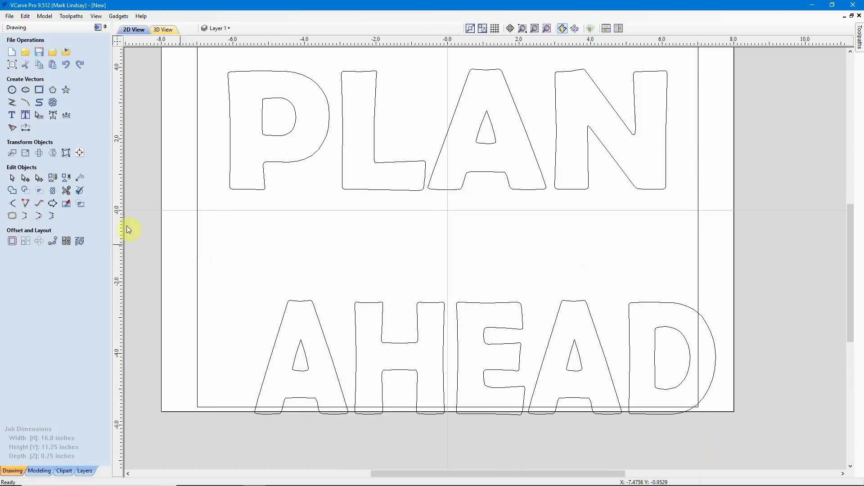
pyautogui.click(66, 191)
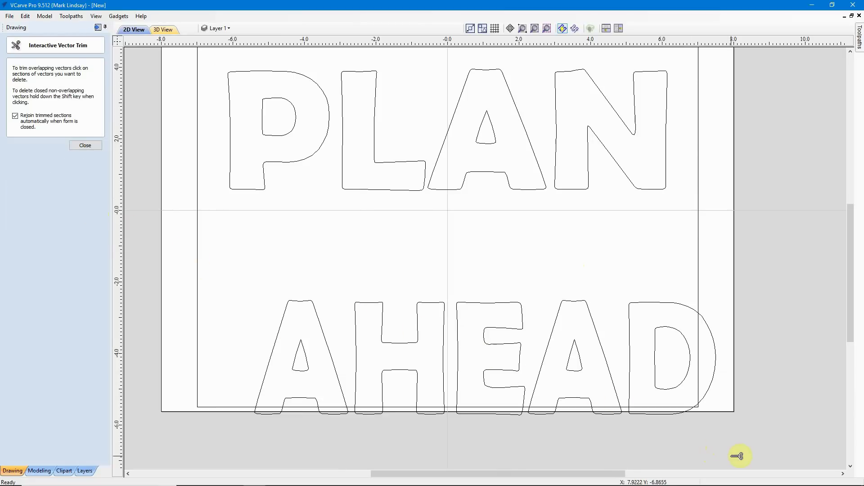
pyautogui.click(84, 146)
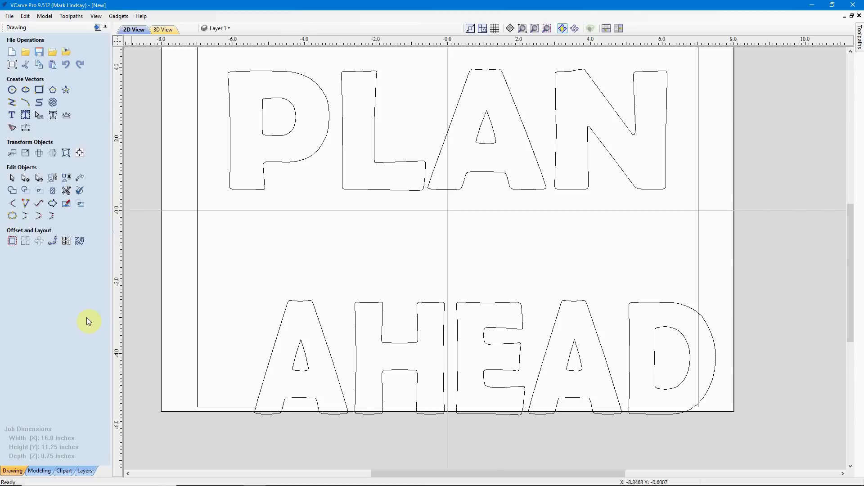
pyautogui.scroll(1, 746, 350)
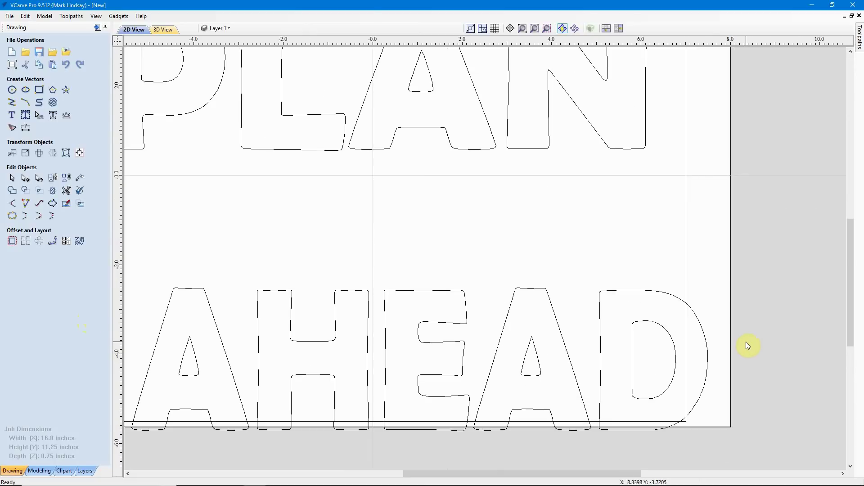
pyautogui.scroll(-2, 747, 346)
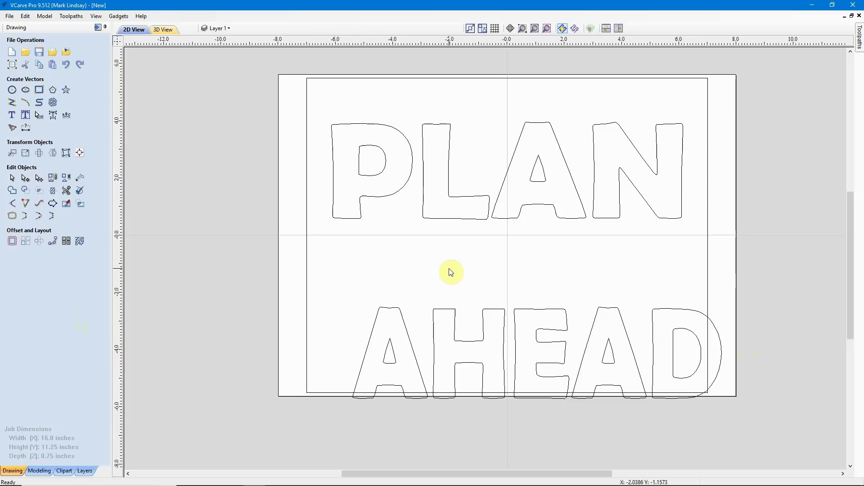
# Step: Start a Pocket toolpath for both PLAN and AHEAD with a cut depth of 0.1 inch
pyautogui.click(98, 27)
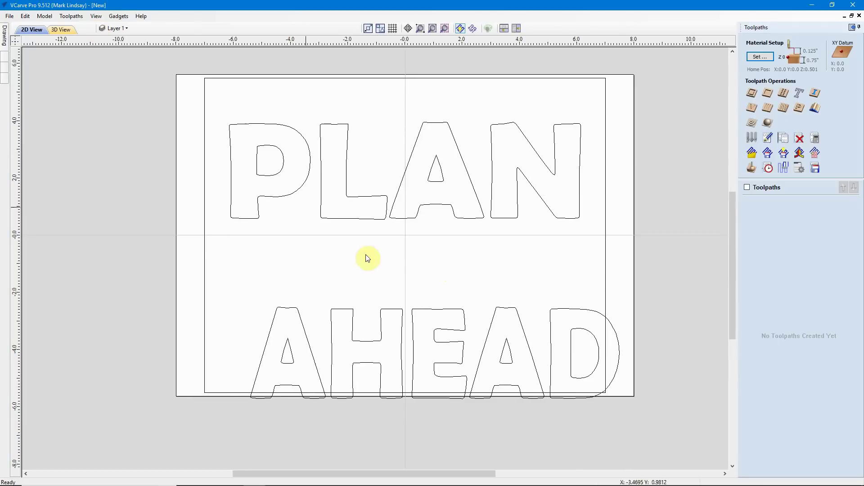
pyautogui.click(511, 207)
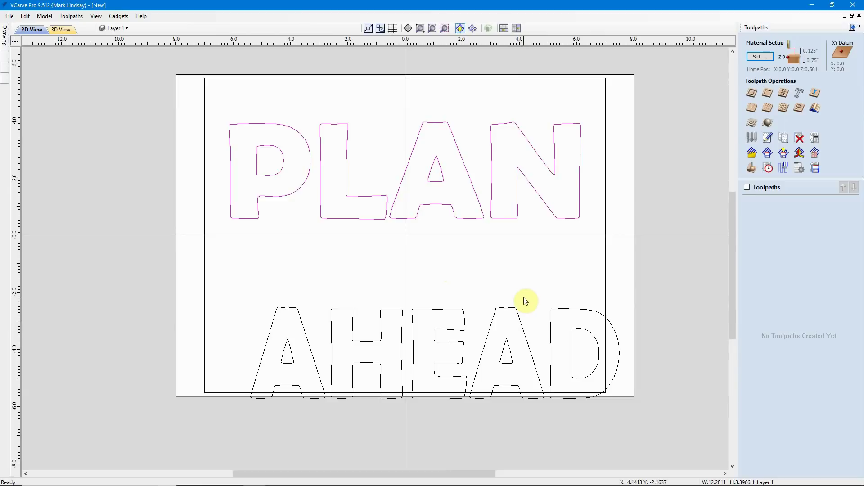
pyautogui.keyDown('shift'); pyautogui.click(491, 332); pyautogui.keyUp('shift')
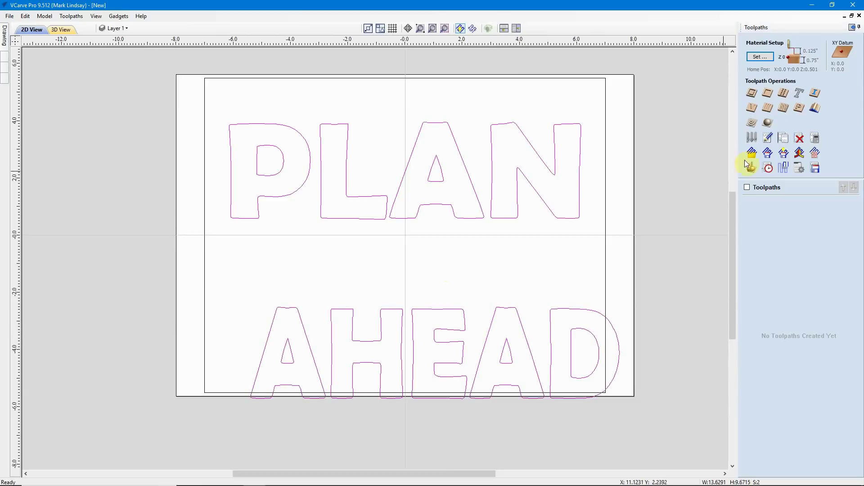
pyautogui.click(768, 93)
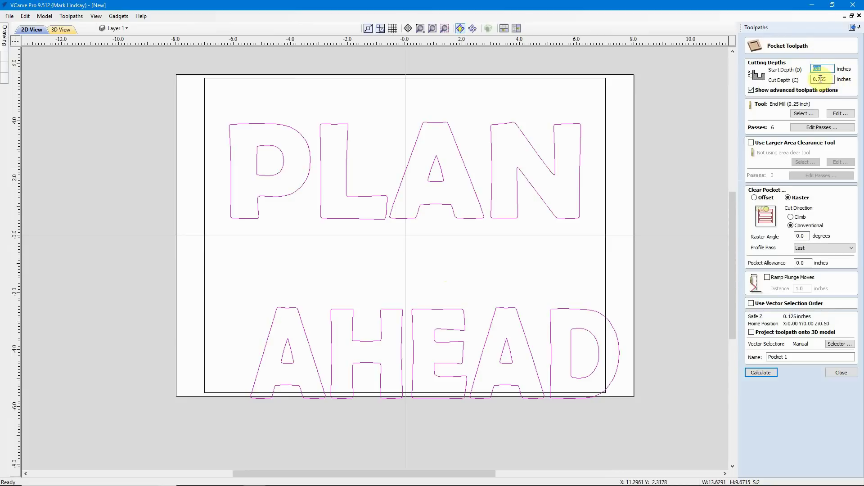
pyautogui.moveTo(819, 80); pyautogui.dragTo(827, 80)
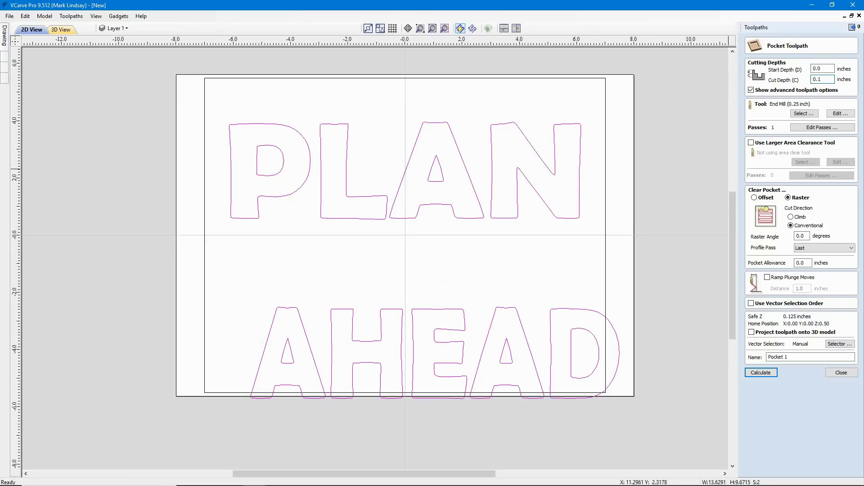
# Step: Assign the 0.125 inch End Mill to the pocket and the 0.25 inch End Mill as its larger area clearance tool
pyautogui.click(802, 114)
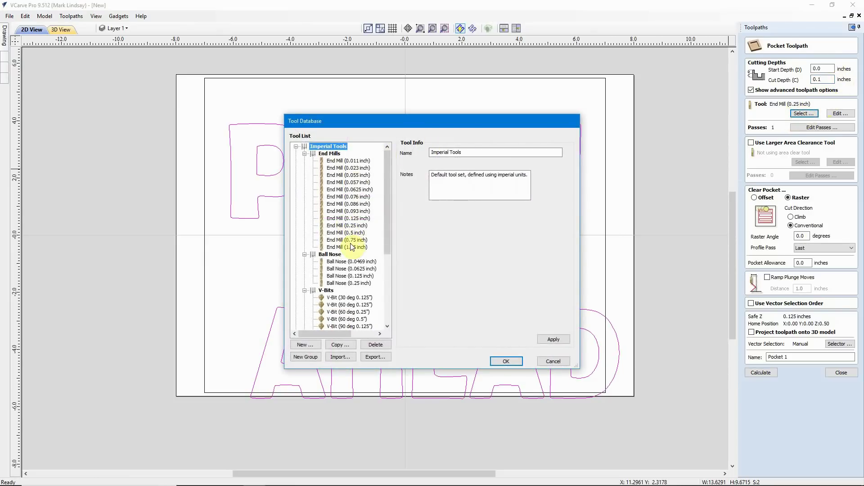
pyautogui.click(356, 220)
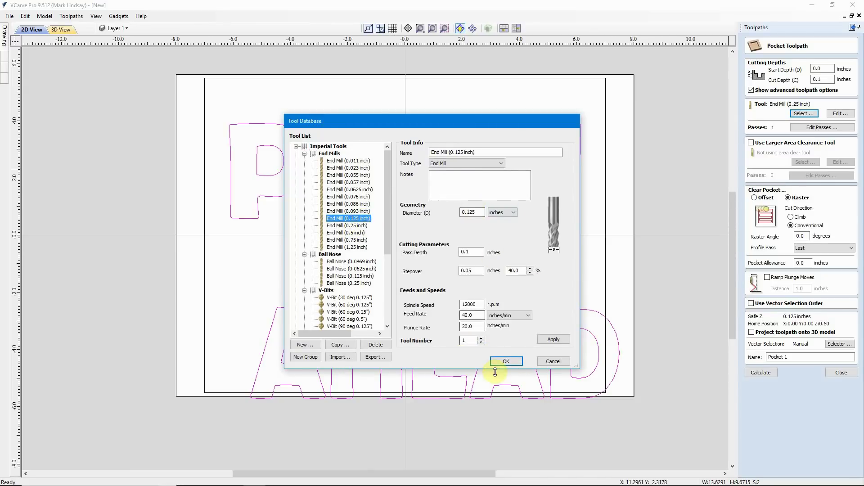
pyautogui.click(506, 361)
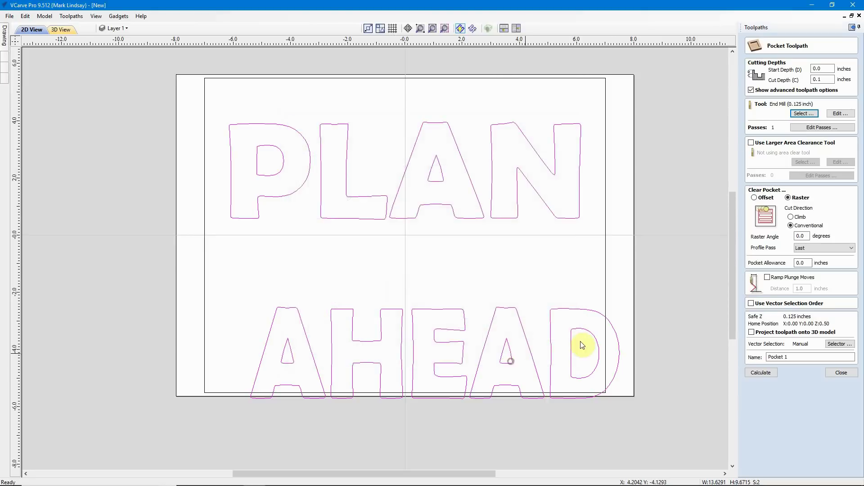
pyautogui.click(751, 143)
pyautogui.click(810, 163)
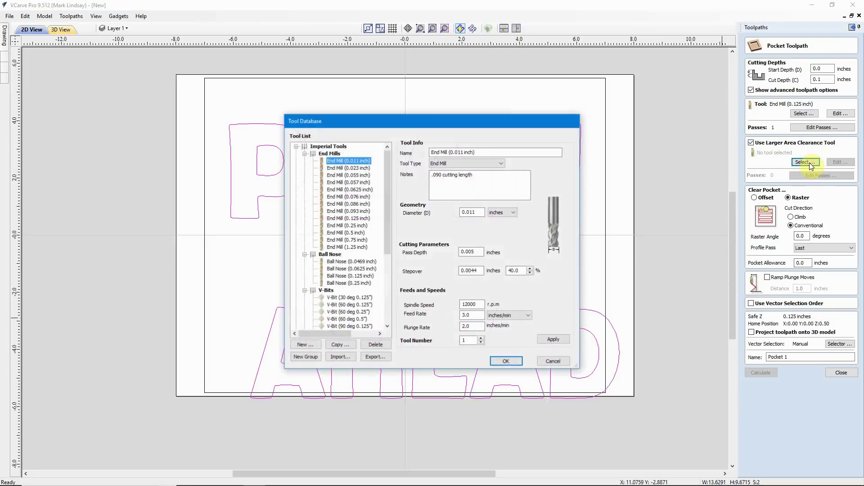
pyautogui.click(354, 227)
pyautogui.click(504, 360)
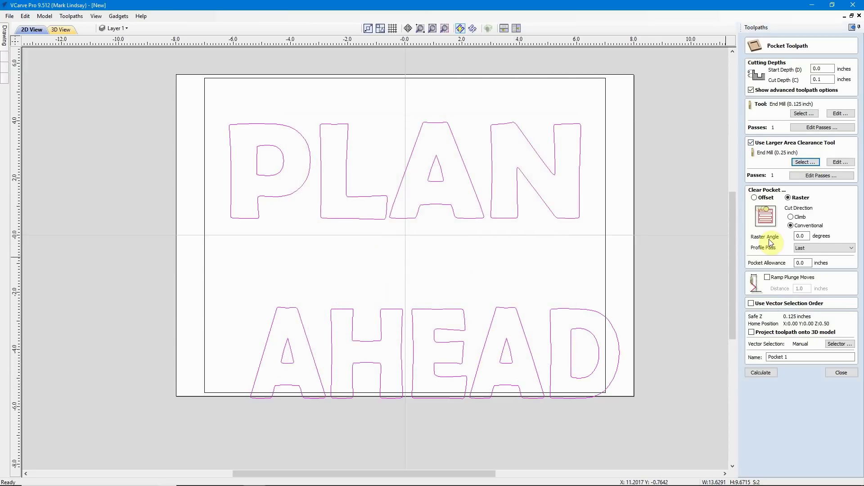
# Step: Calculate the pocket and set the machined-area colour of both Pocket 1 [Clear] and Pocket 1 to black
pyautogui.click(761, 373)
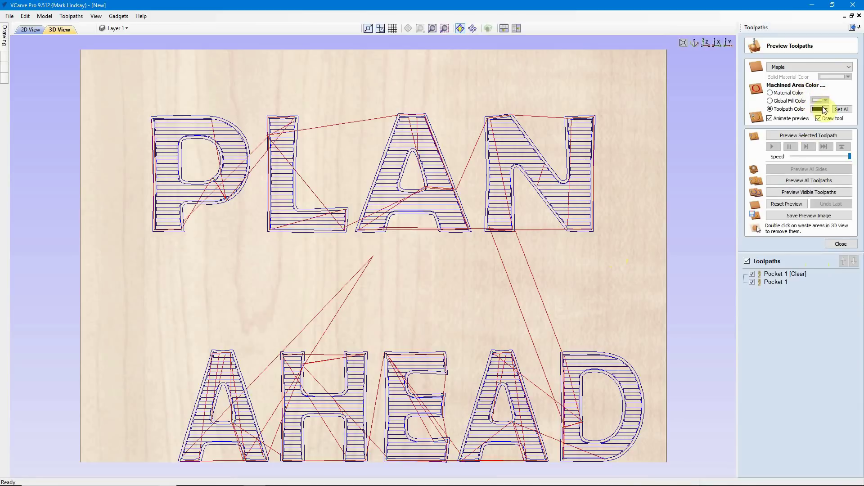
pyautogui.click(783, 274)
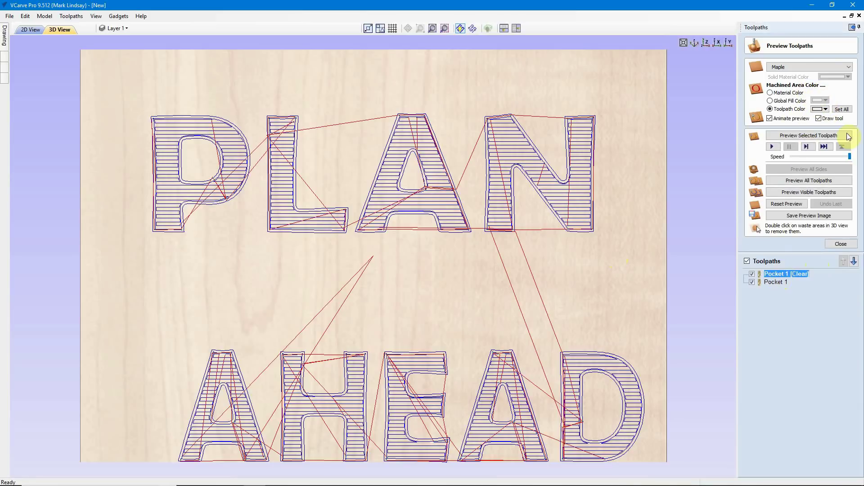
pyautogui.click(827, 109)
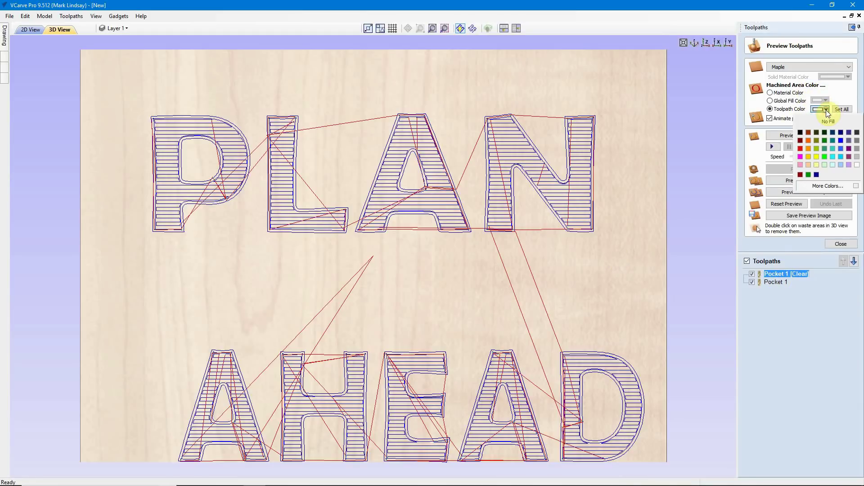
pyautogui.click(800, 132)
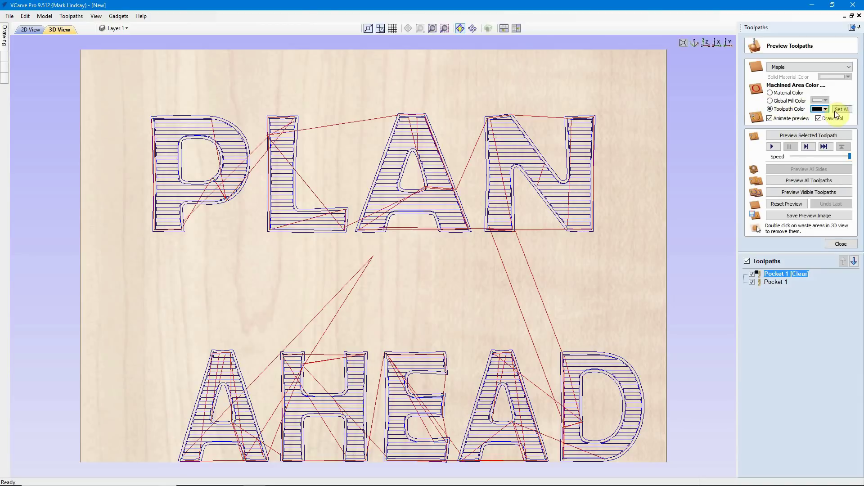
pyautogui.click(783, 282)
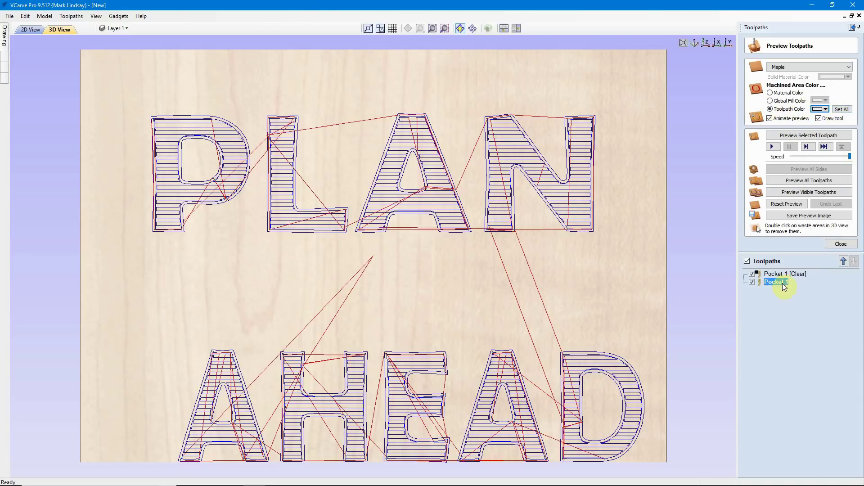
pyautogui.click(826, 109)
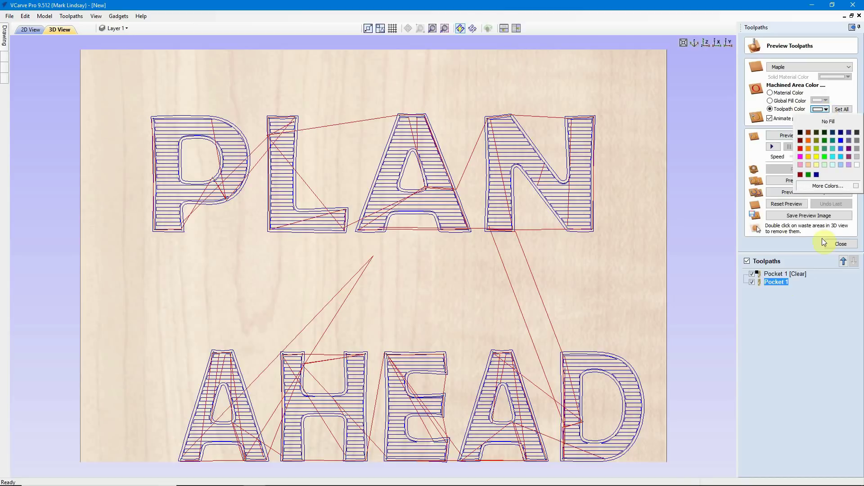
pyautogui.click(808, 132)
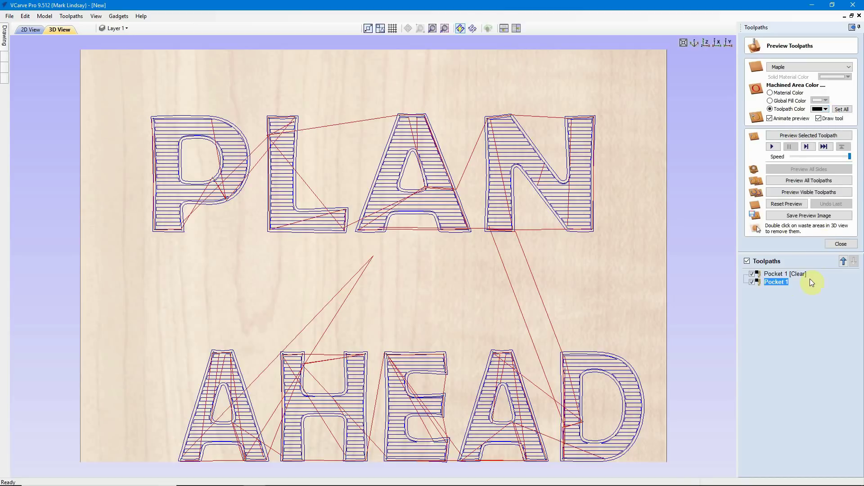
# Step: Change the preview material to Pine and simulate all toolpaths on the board
pyautogui.click(849, 67)
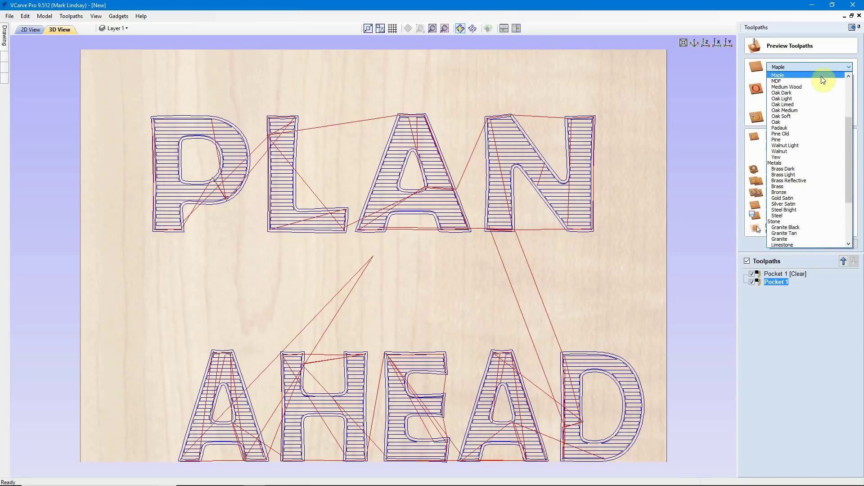
pyautogui.click(793, 140)
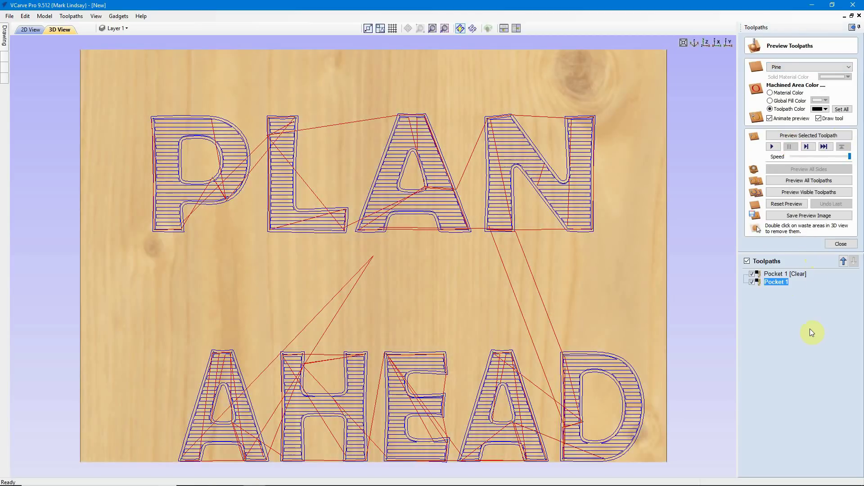
pyautogui.click(809, 181)
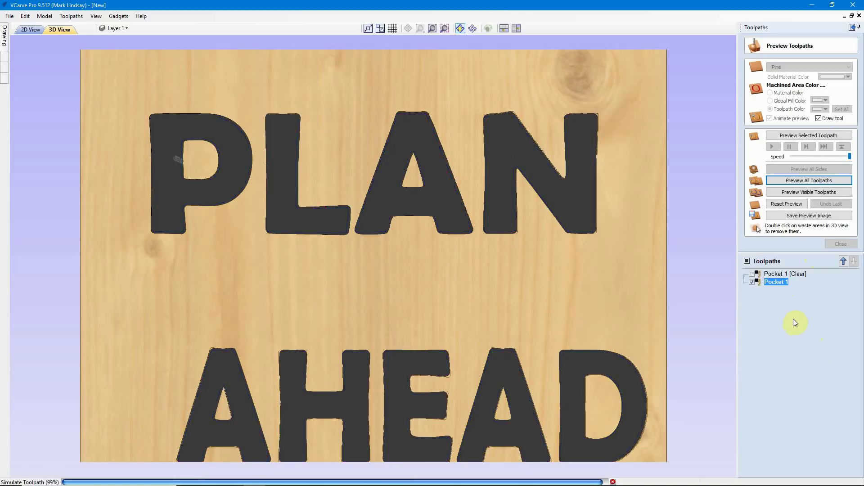
pyautogui.scroll(-1, 709, 258)
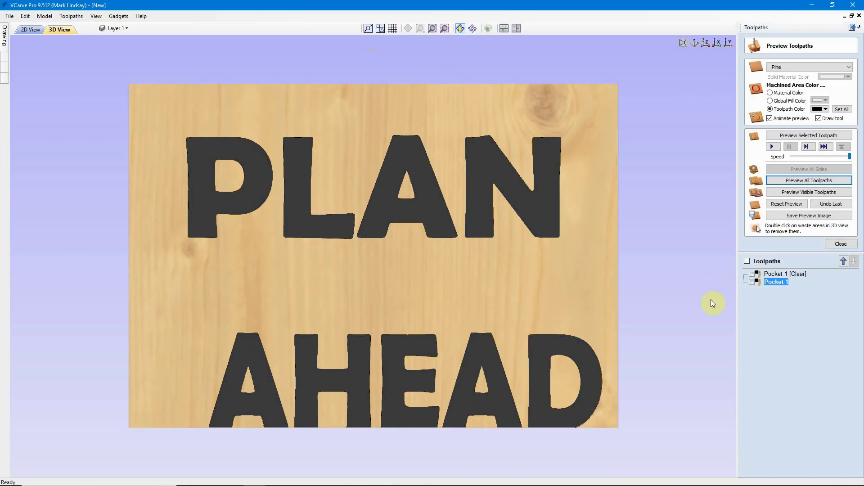
pyautogui.click(841, 244)
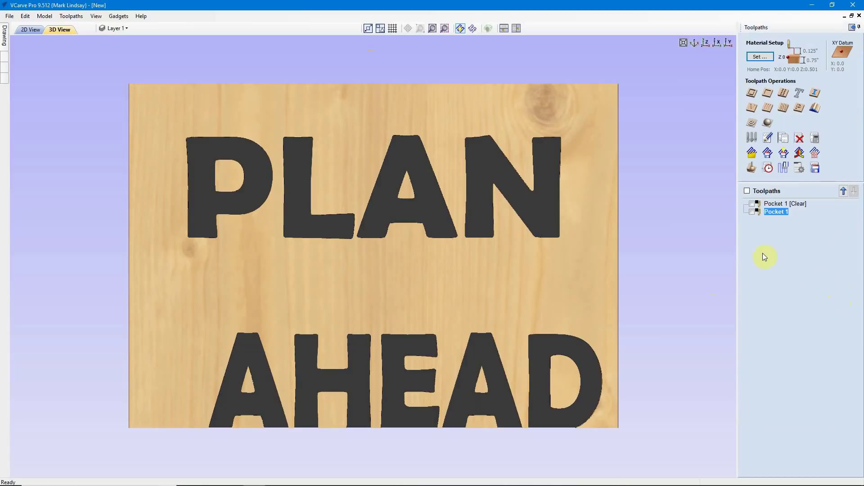
# Step: Start a 2D Profile toolpath for the rectangular border and assign it the 0.25 inch End Mill
pyautogui.click(29, 30)
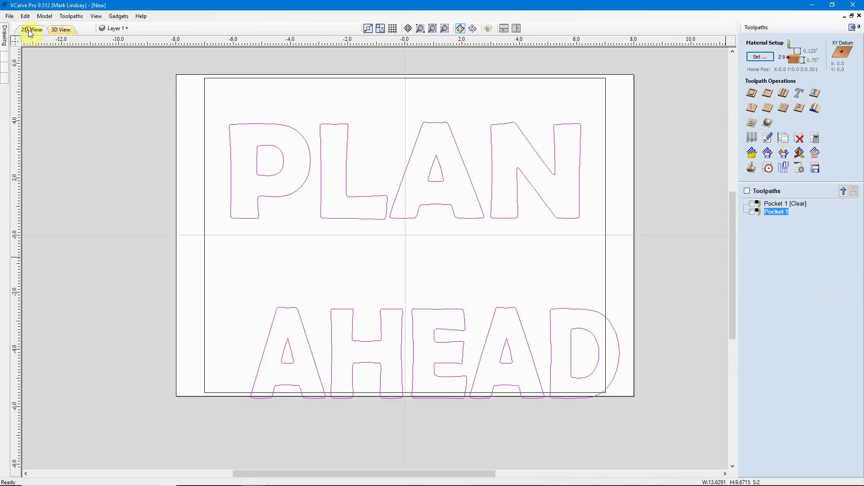
pyautogui.click(619, 85)
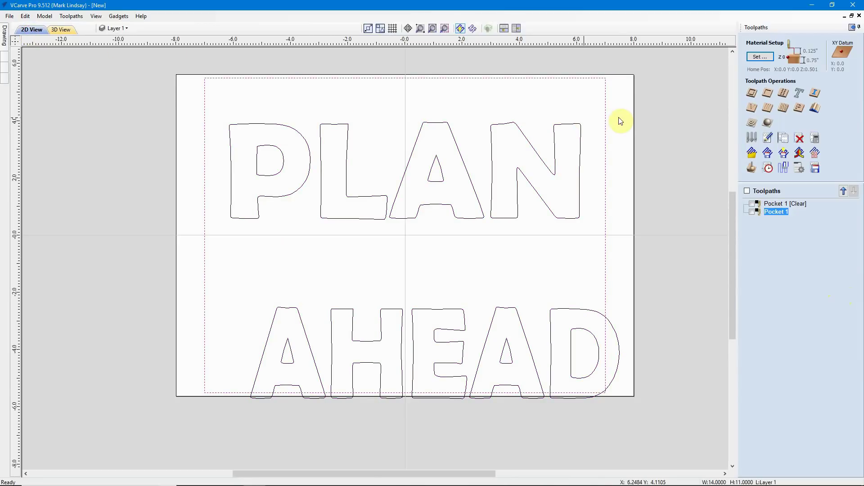
pyautogui.click(751, 93)
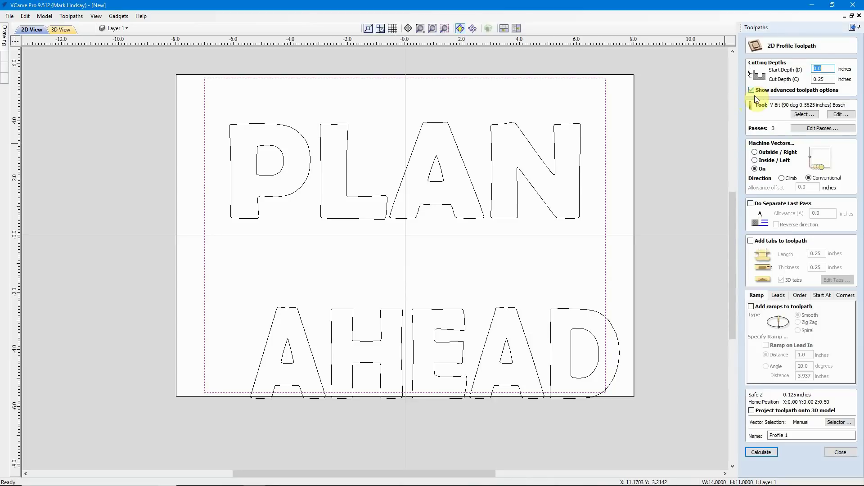
pyautogui.click(812, 116)
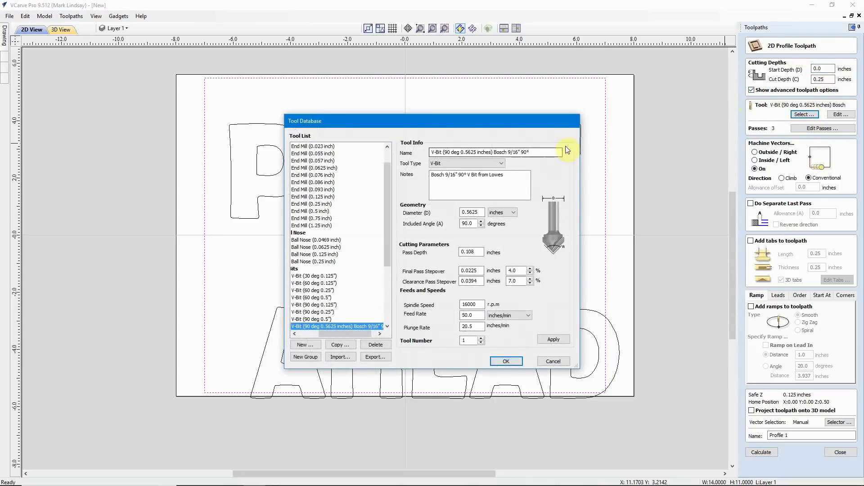
pyautogui.click(317, 204)
pyautogui.click(507, 365)
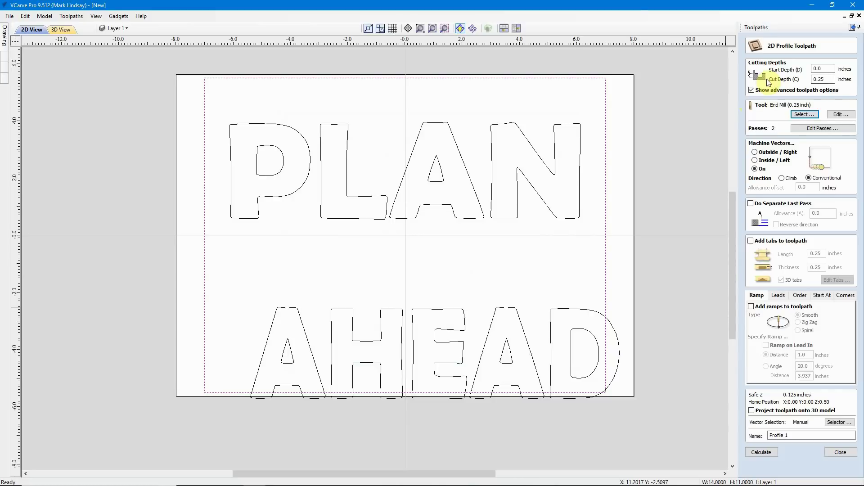
# Step: Set the profile to cut 0.755 inch deep outside the border, name it Profile Cutout and calculate it, accepting the cut through the material
pyautogui.click(820, 79)
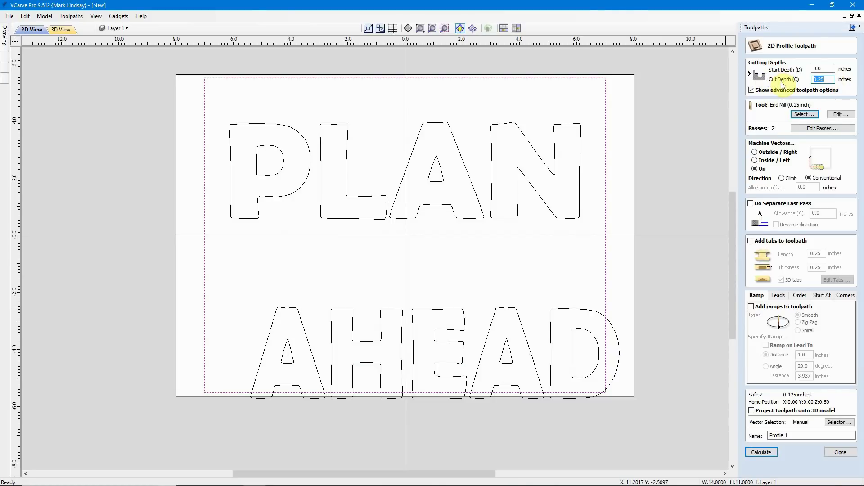
pyautogui.write('Z')
pyautogui.click(755, 153)
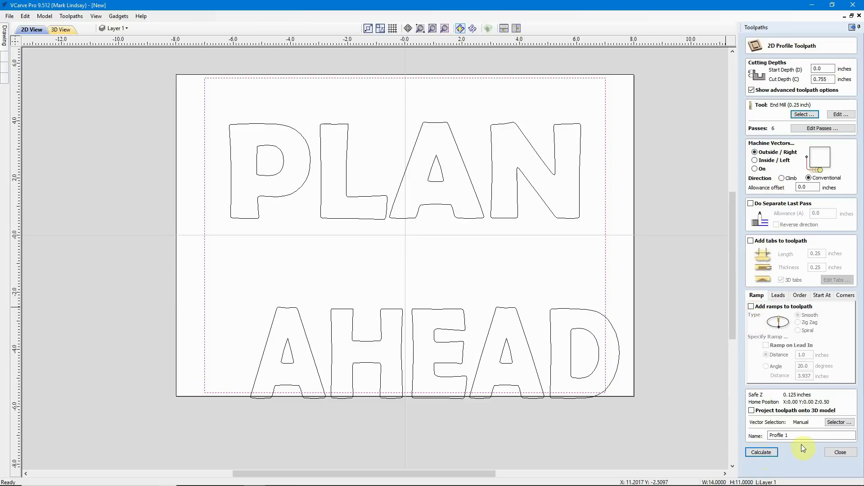
pyautogui.doubleClick(811, 436)
pyautogui.click(761, 452)
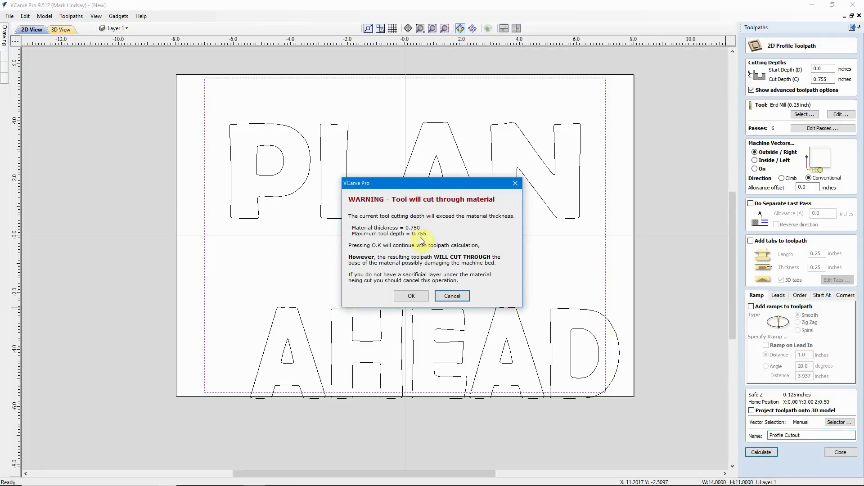
pyautogui.click(414, 295)
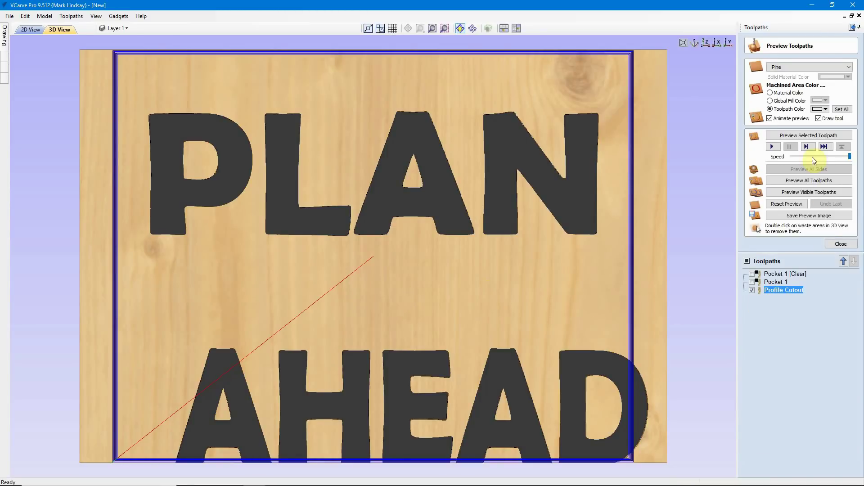
# Step: Simulate the Profile Cutout toolpath and remove the waste strips on both sides of the sign
pyautogui.click(806, 136)
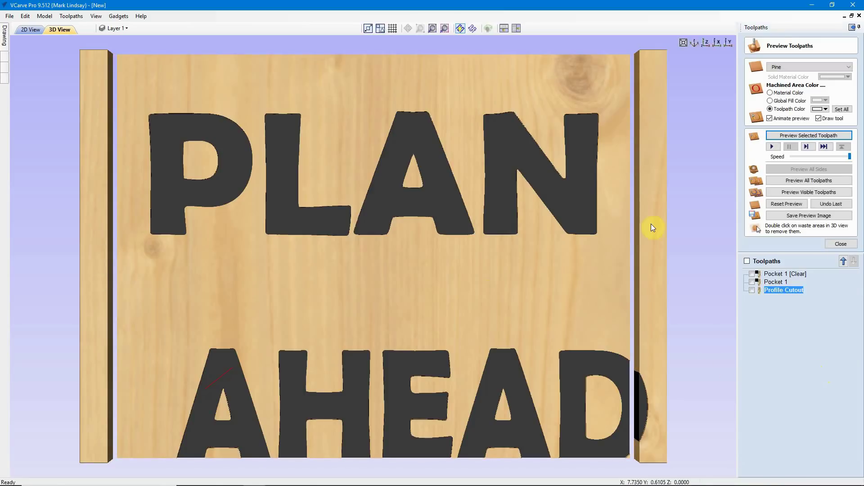
pyautogui.doubleClick(649, 212)
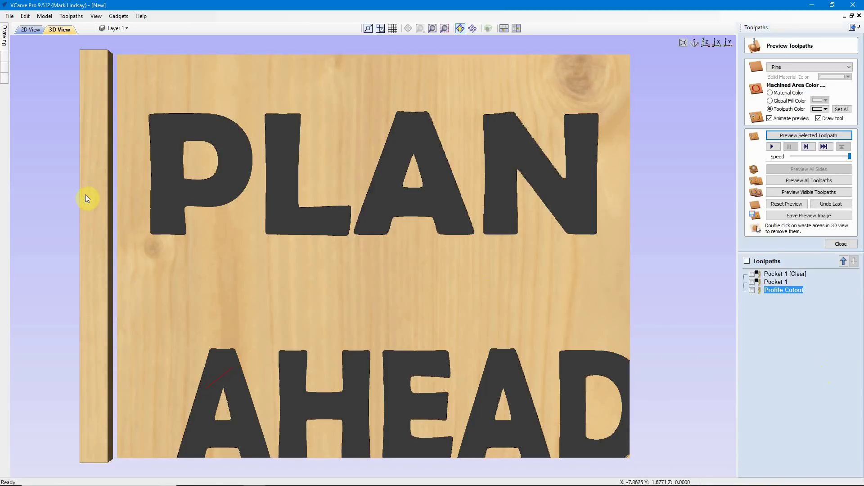
pyautogui.doubleClick(87, 198)
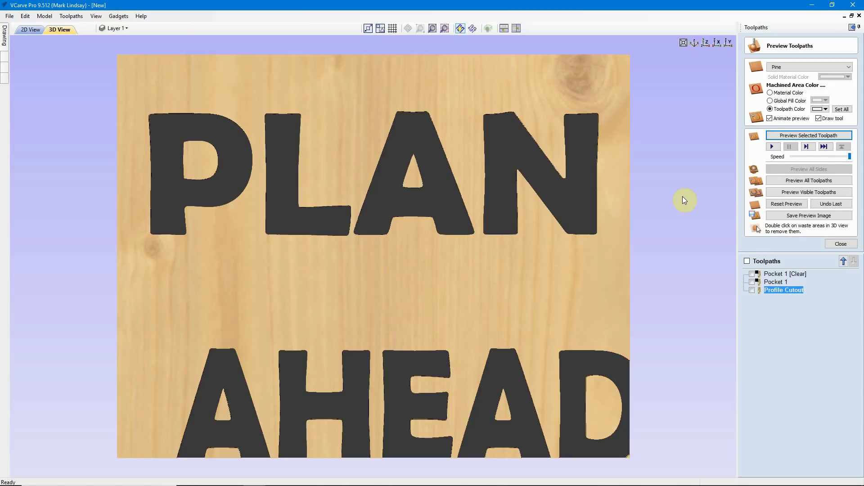
pyautogui.click(841, 244)
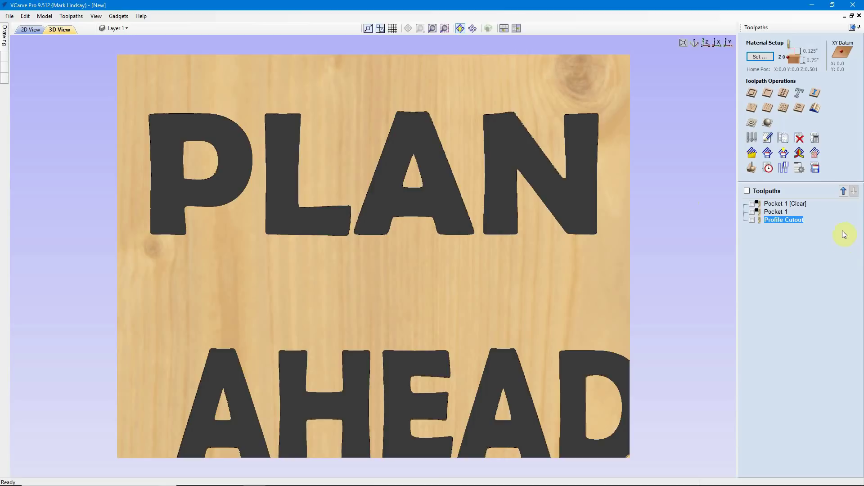
# Step: Return to the drawing tools in the 2D view and deselect the rectangular border
pyautogui.click(854, 28)
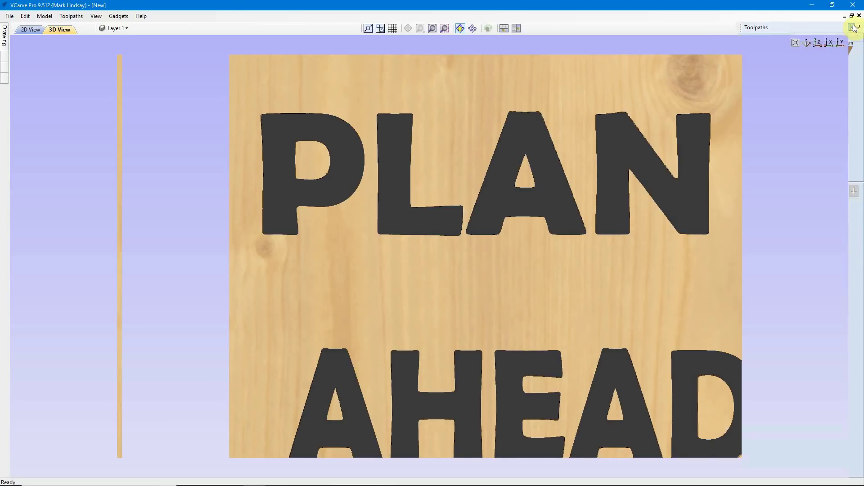
pyautogui.click(129, 31)
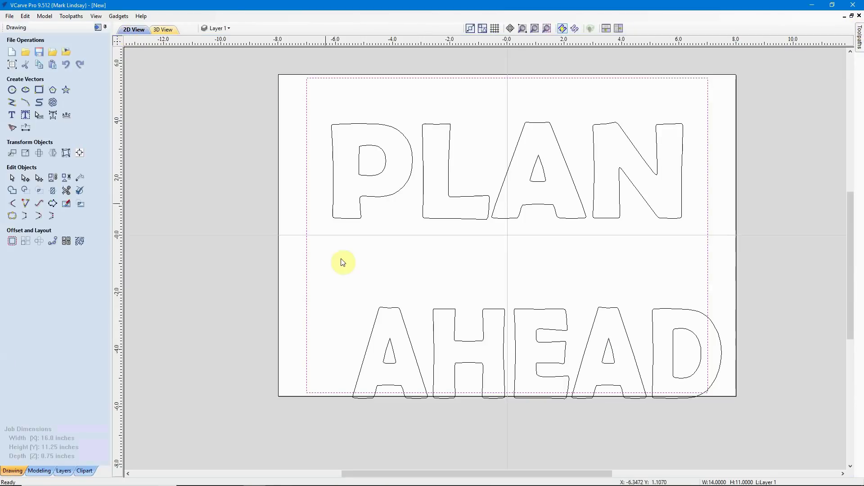
pyautogui.click(361, 272)
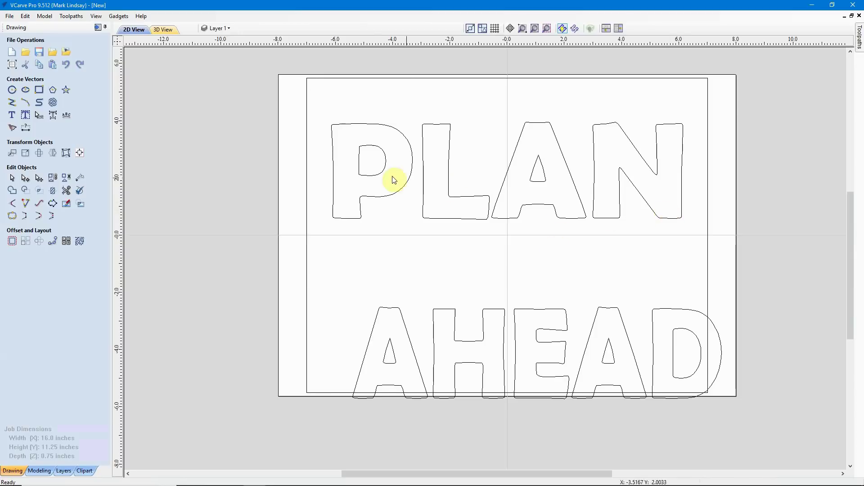